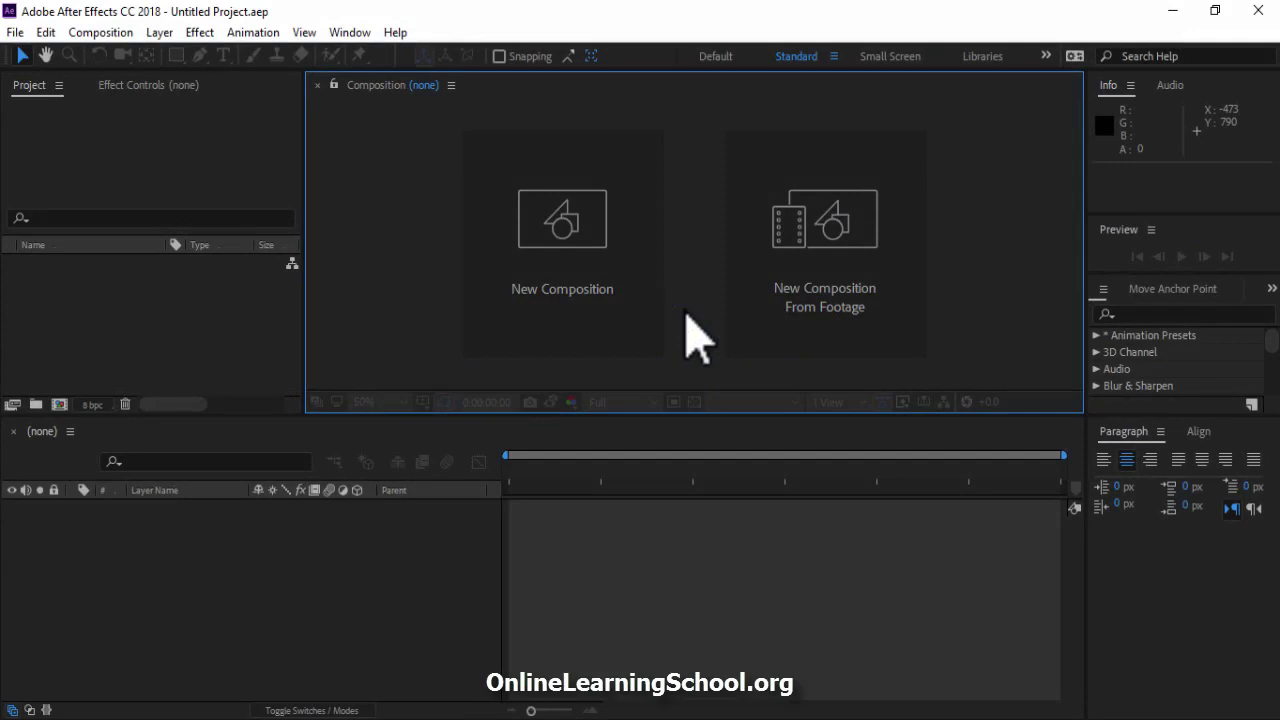
- Create Comp 1 at 1920×1080, 30 fps, three seconds long
{"action": "key", "text": "ctrl+n"}
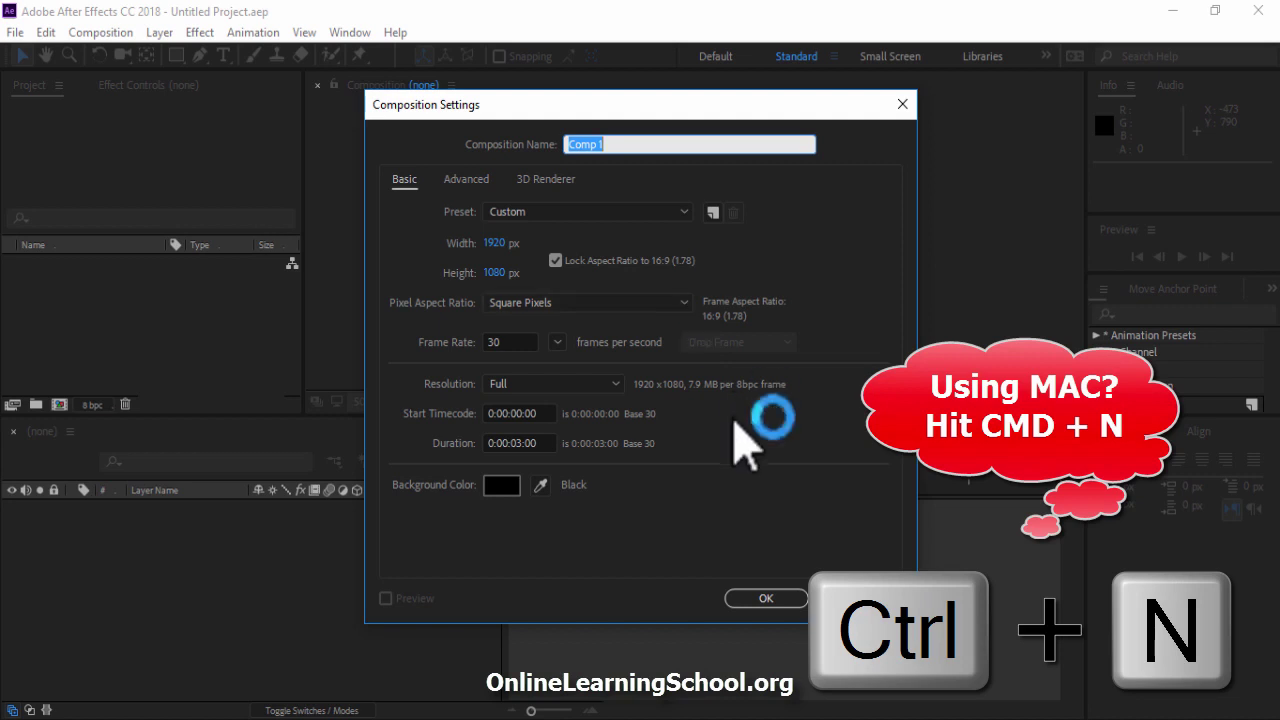
{"action": "left_click", "coordinate": [783, 600]}
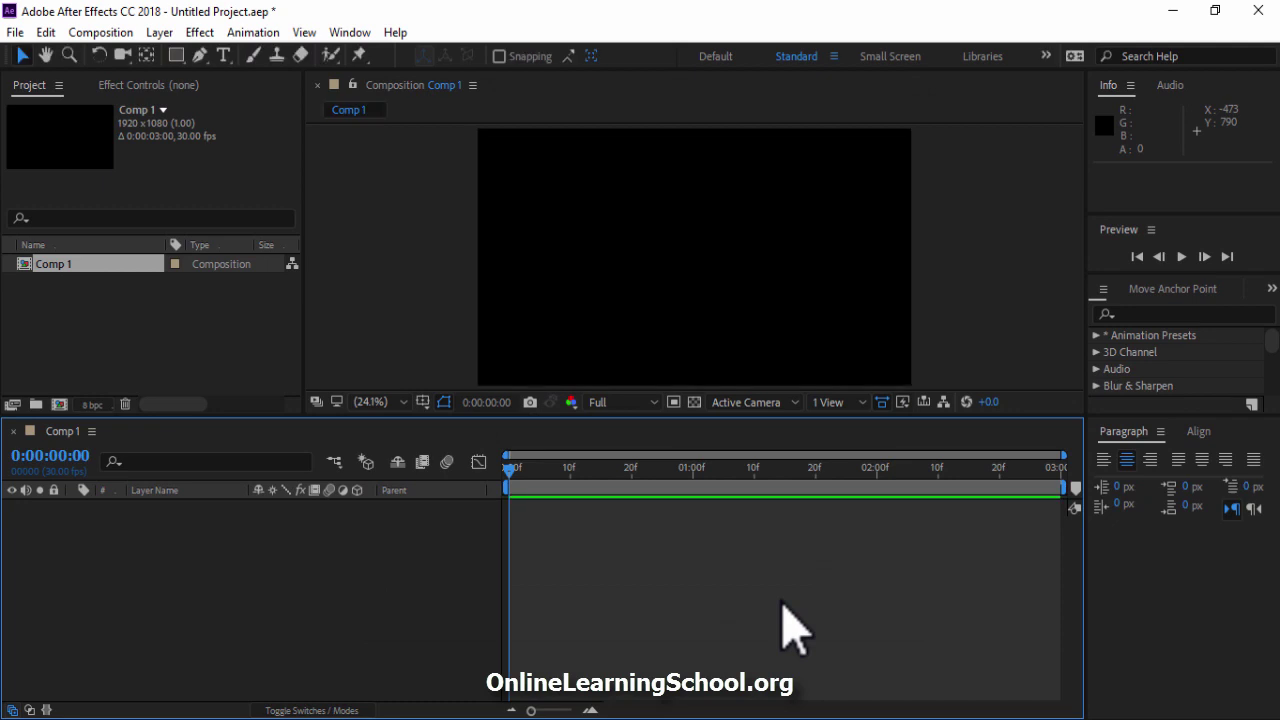
- Add a new shape layer to Comp 1 from the timeline
{"action": "right_click", "coordinate": [180, 582]}
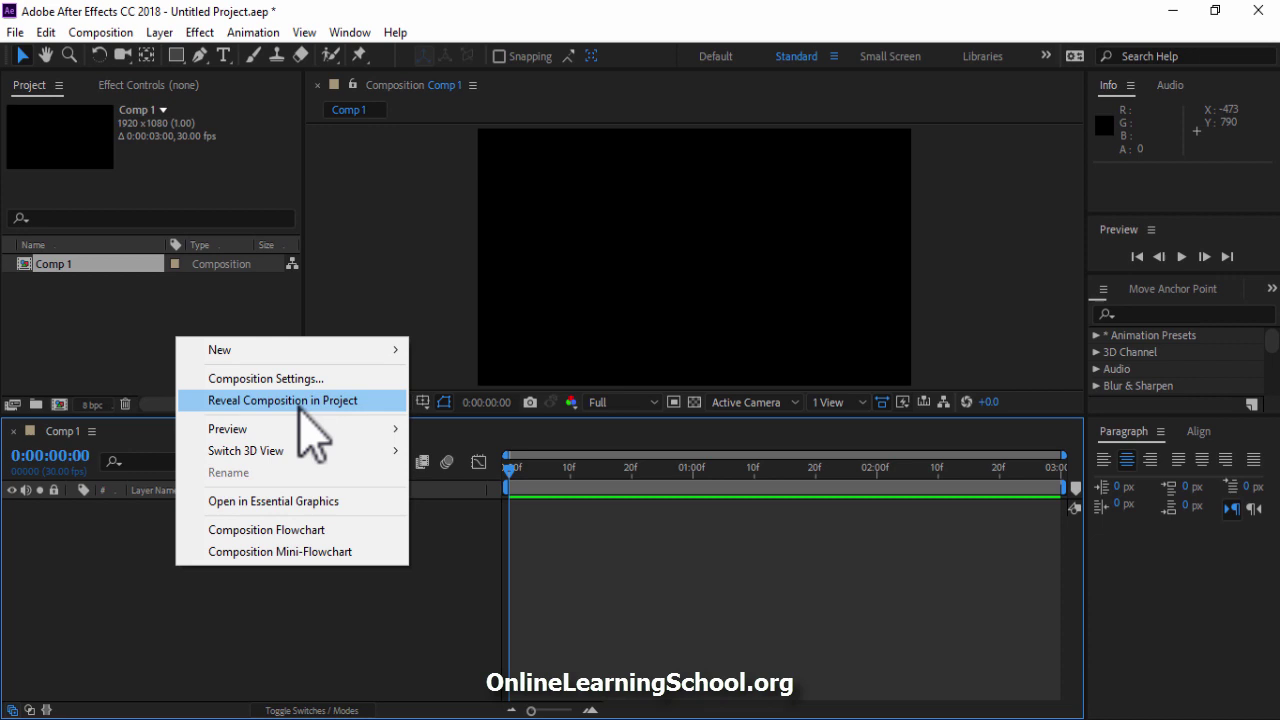
{"action": "left_click", "coordinate": [337, 350]}
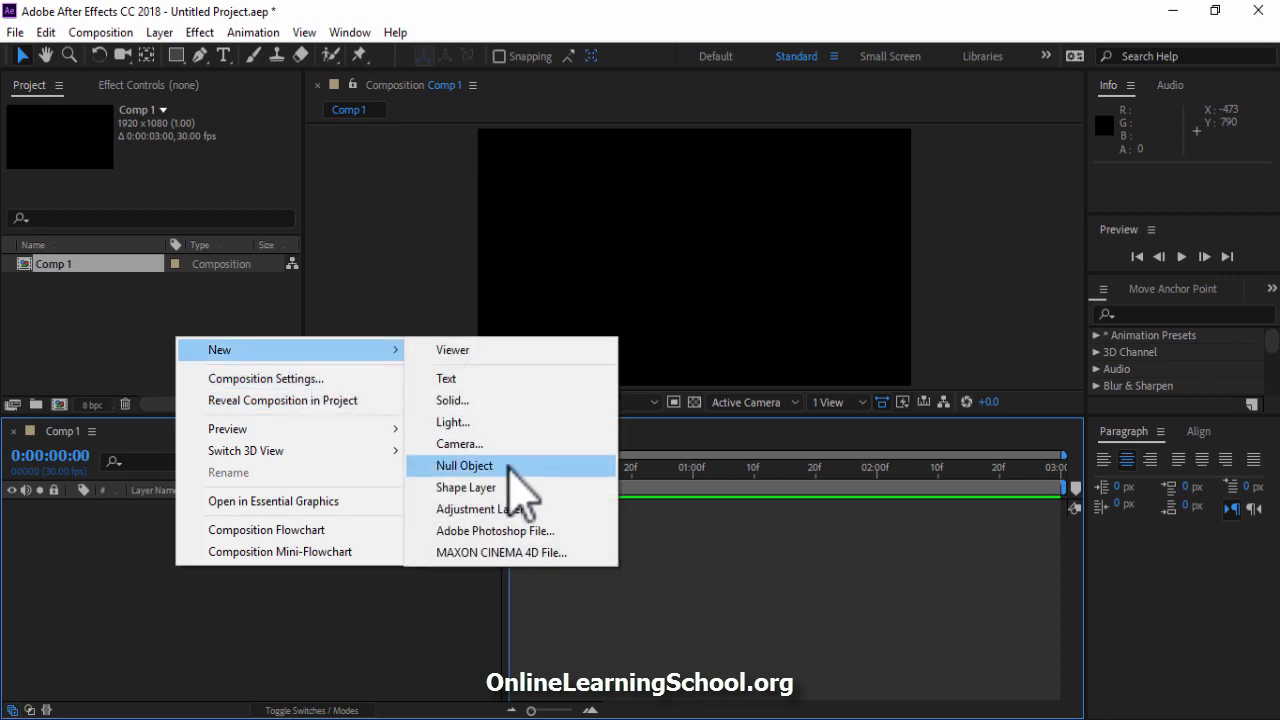
{"action": "left_click", "coordinate": [521, 487]}
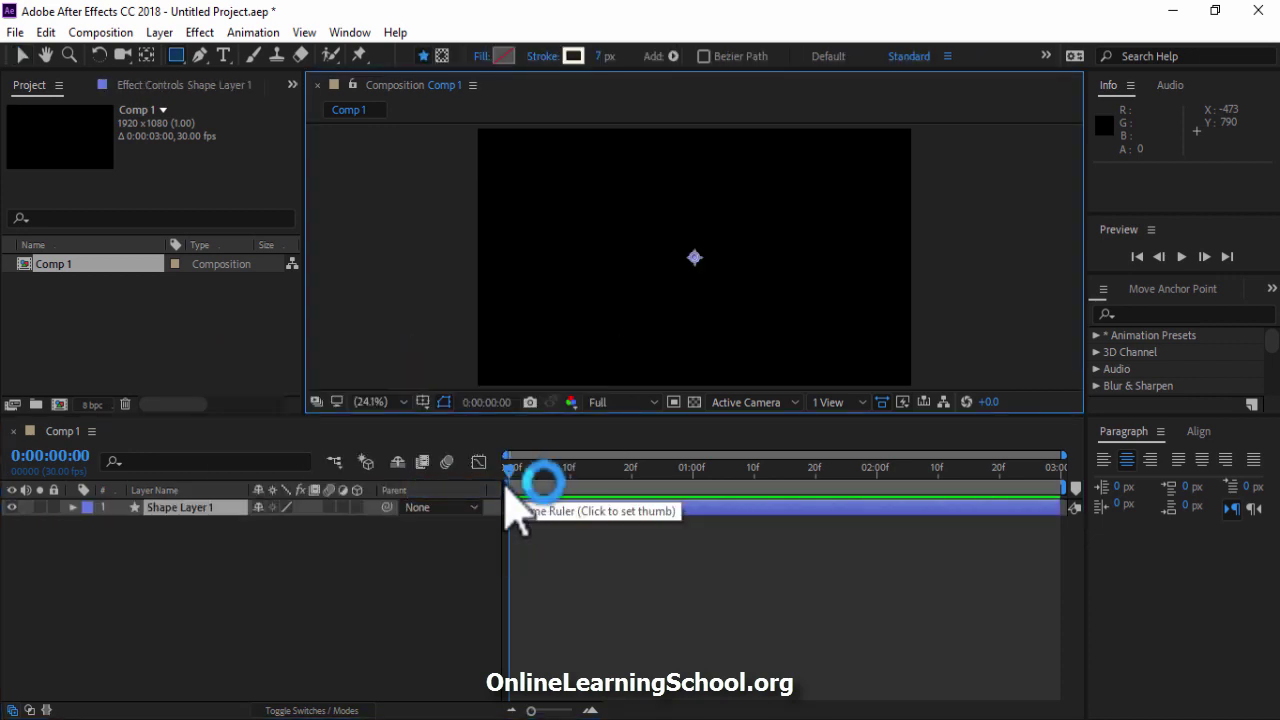
- Add Rectangle Path 1 and Stroke 1 to the shape layer's contents
{"action": "left_click", "coordinate": [72, 508]}
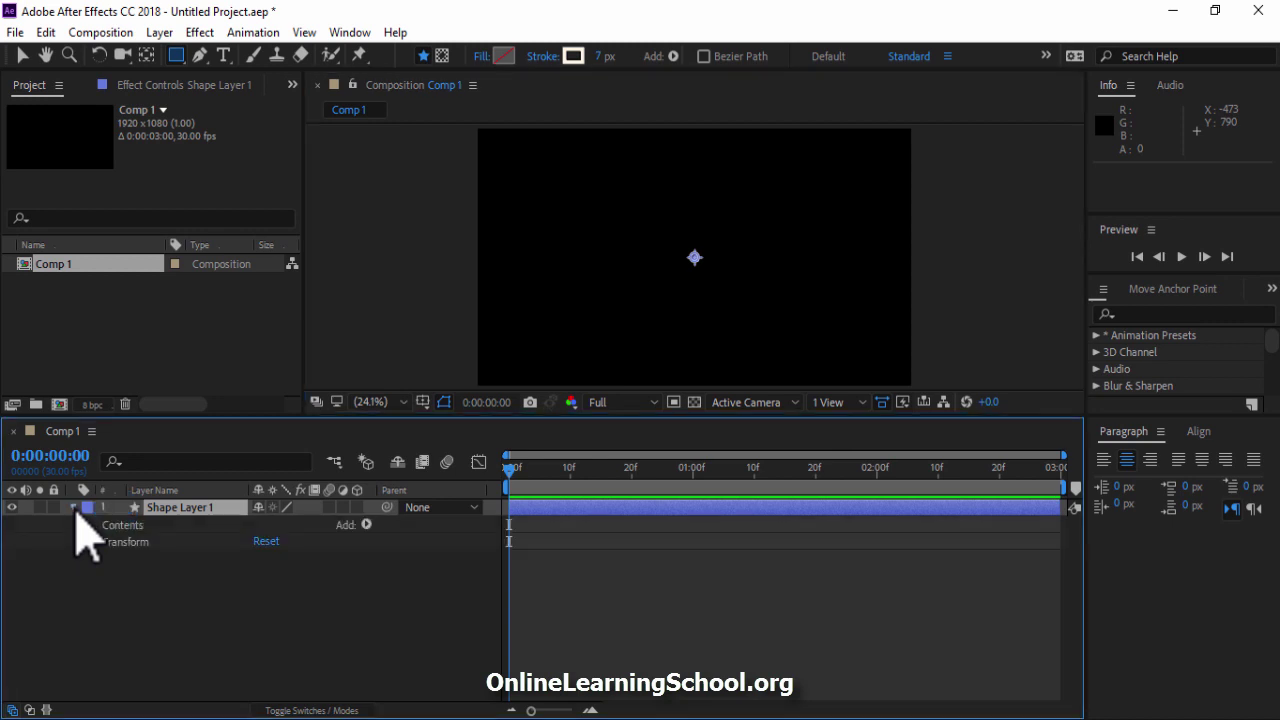
{"action": "left_click", "coordinate": [368, 526]}
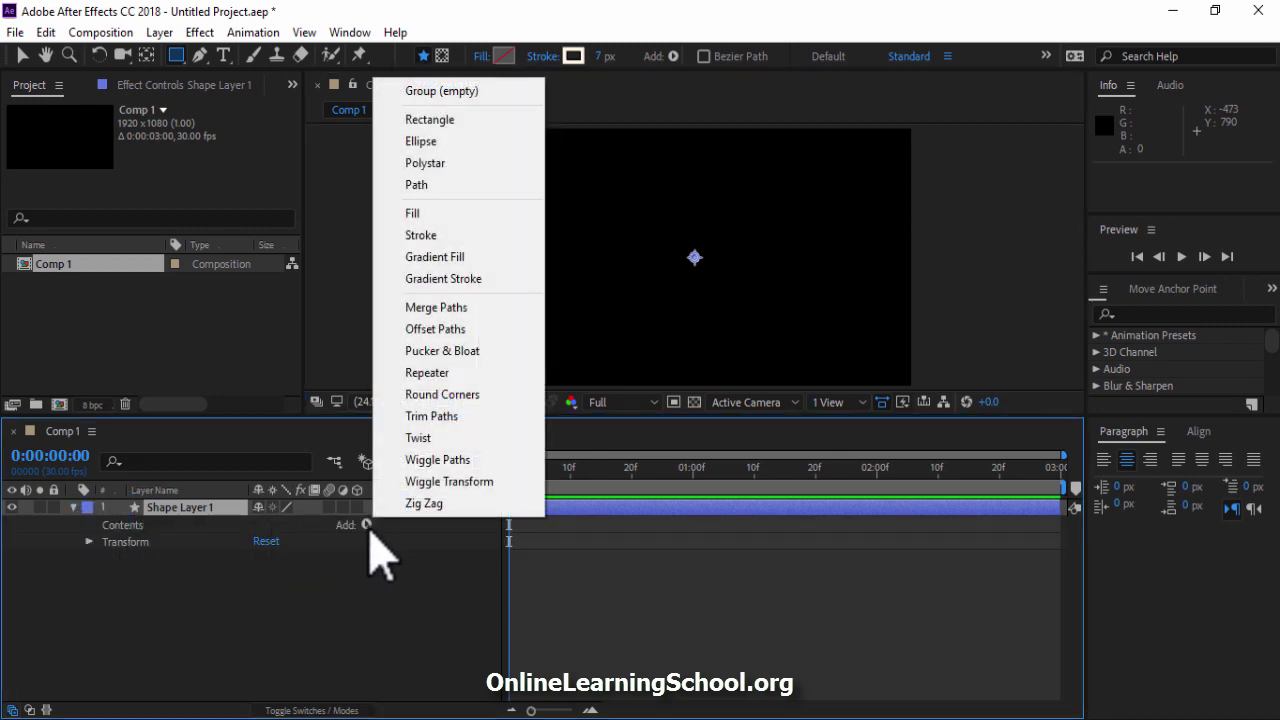
{"action": "left_click", "coordinate": [474, 120]}
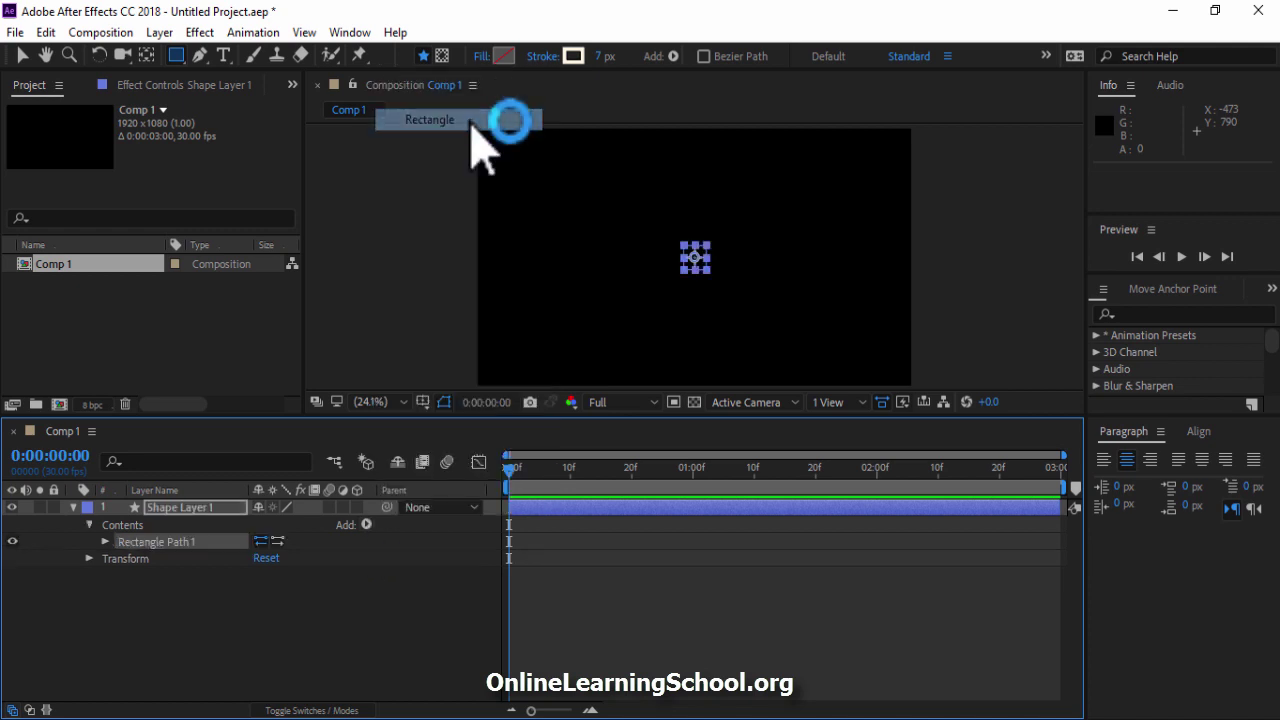
{"action": "left_click", "coordinate": [366, 525]}
{"action": "left_click", "coordinate": [472, 238]}
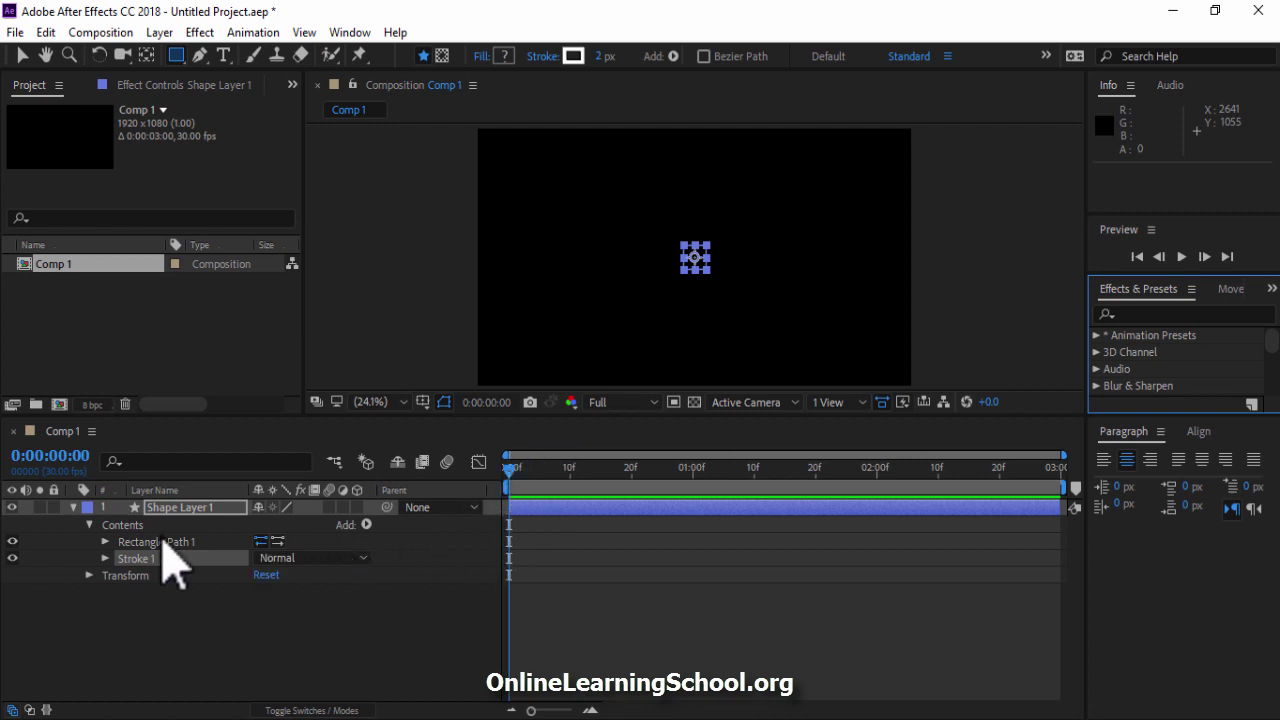
- Keyframe the rectangle's Size and Position, with Size 0 at frame 0
{"action": "left_click", "coordinate": [105, 542]}
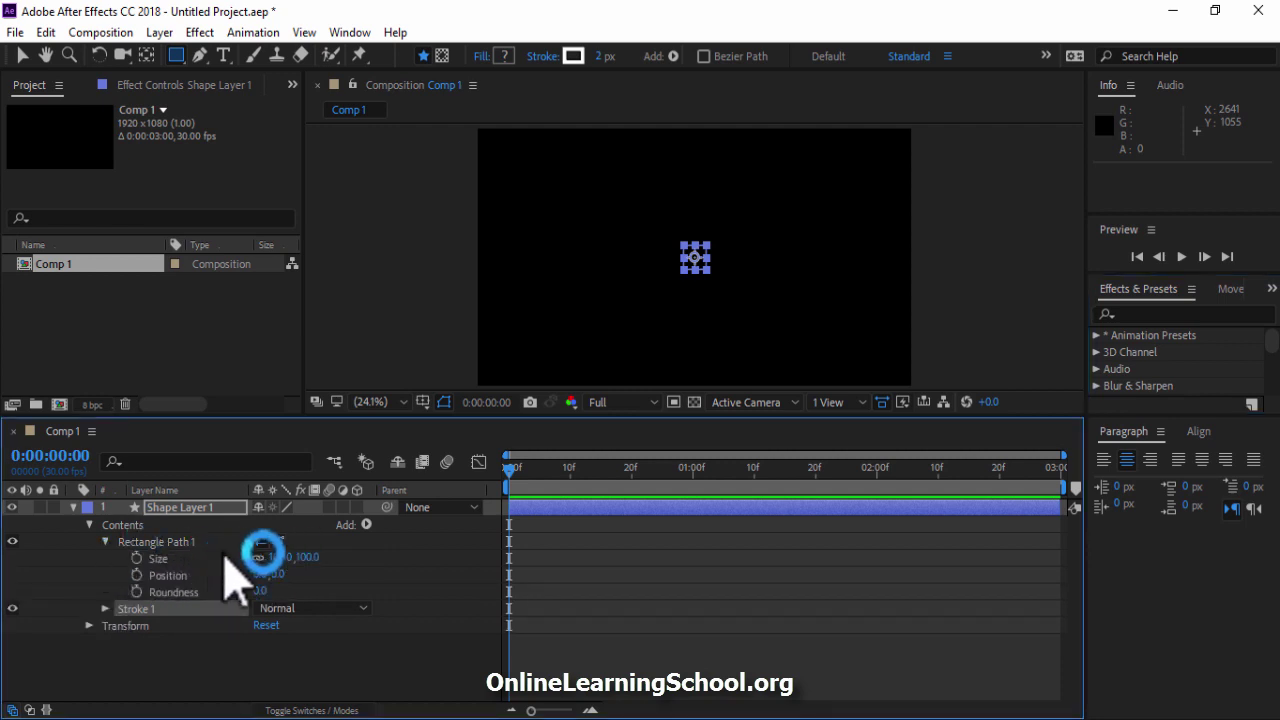
{"action": "left_click", "coordinate": [136, 558]}
{"action": "left_click", "coordinate": [136, 575]}
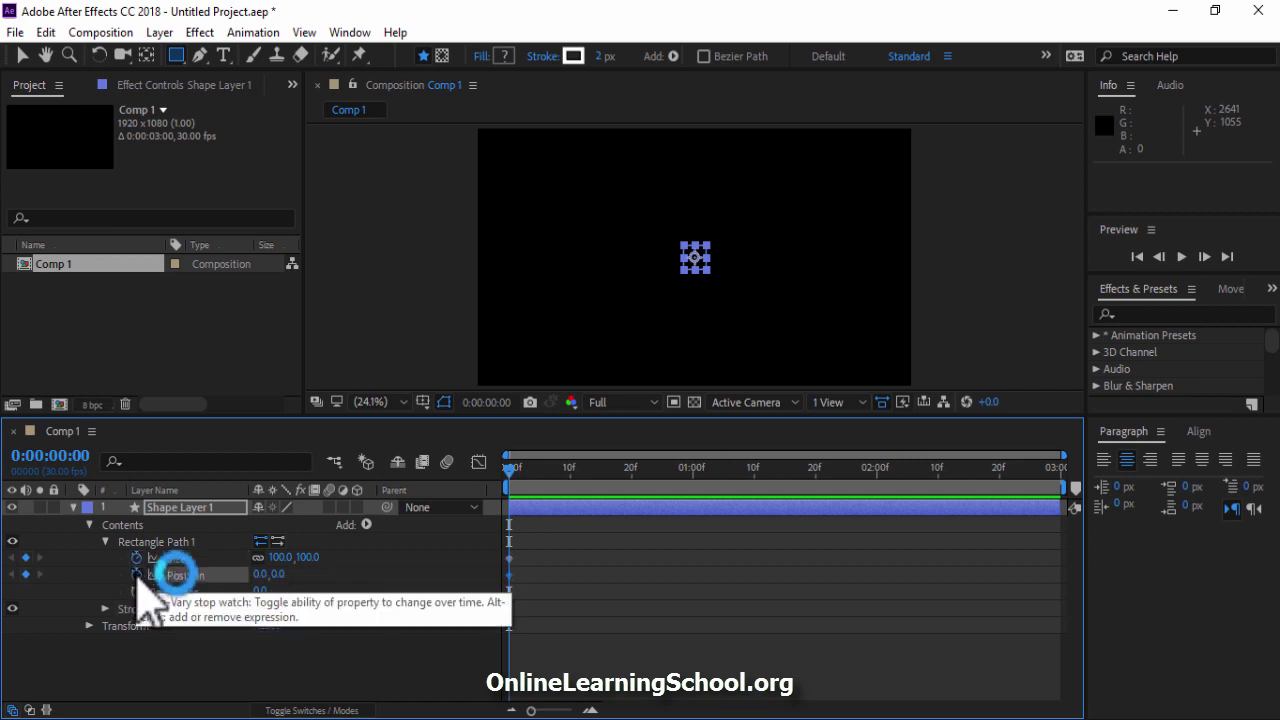
{"action": "left_click", "coordinate": [283, 557]}
{"action": "type", "text": "0"}
{"action": "key", "text": "Return"}
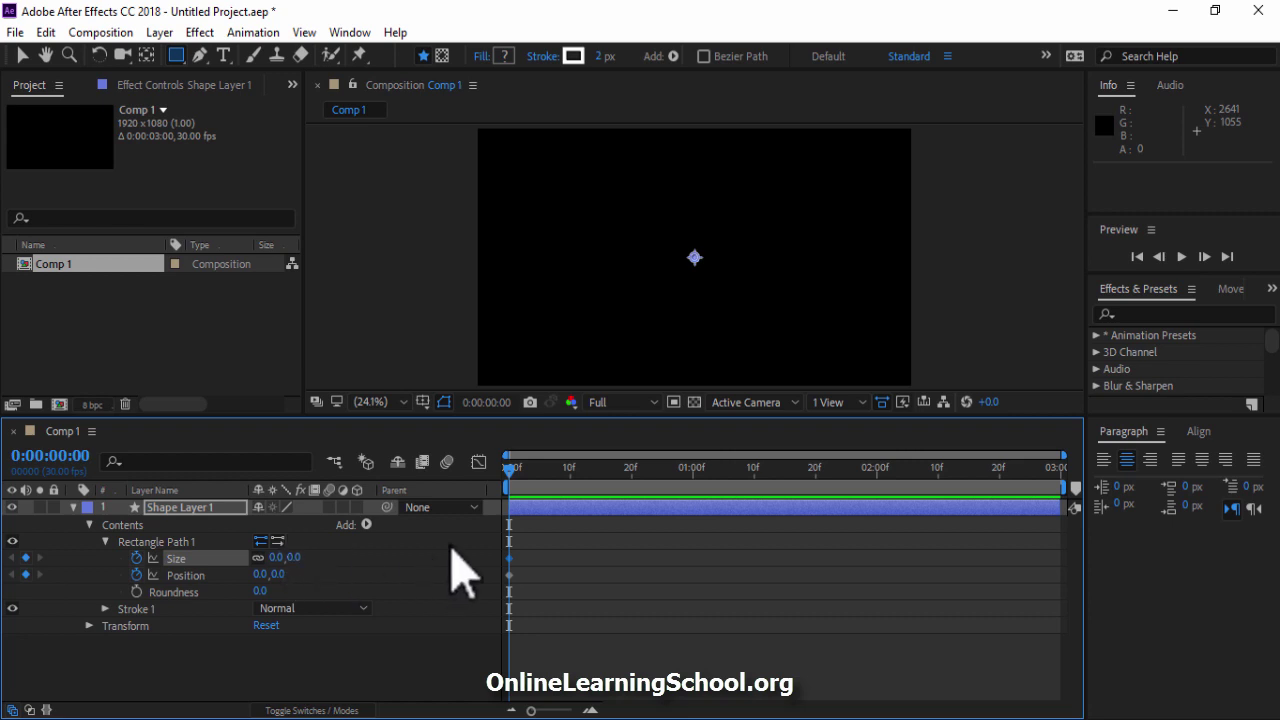
- At frame 20, move the square up and grow it to about 100×100
{"action": "left_click", "coordinate": [632, 478]}
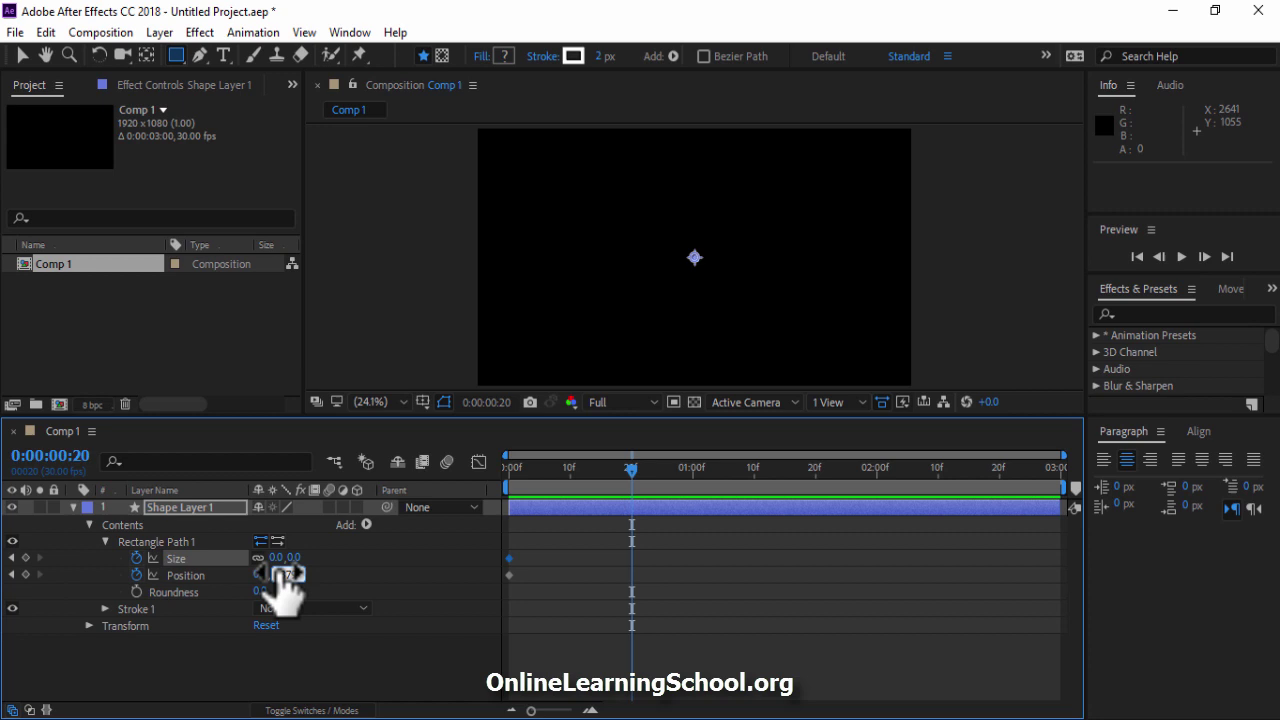
{"action": "left_click_drag", "start_coordinate": [284, 590], "coordinate": [286, 592]}
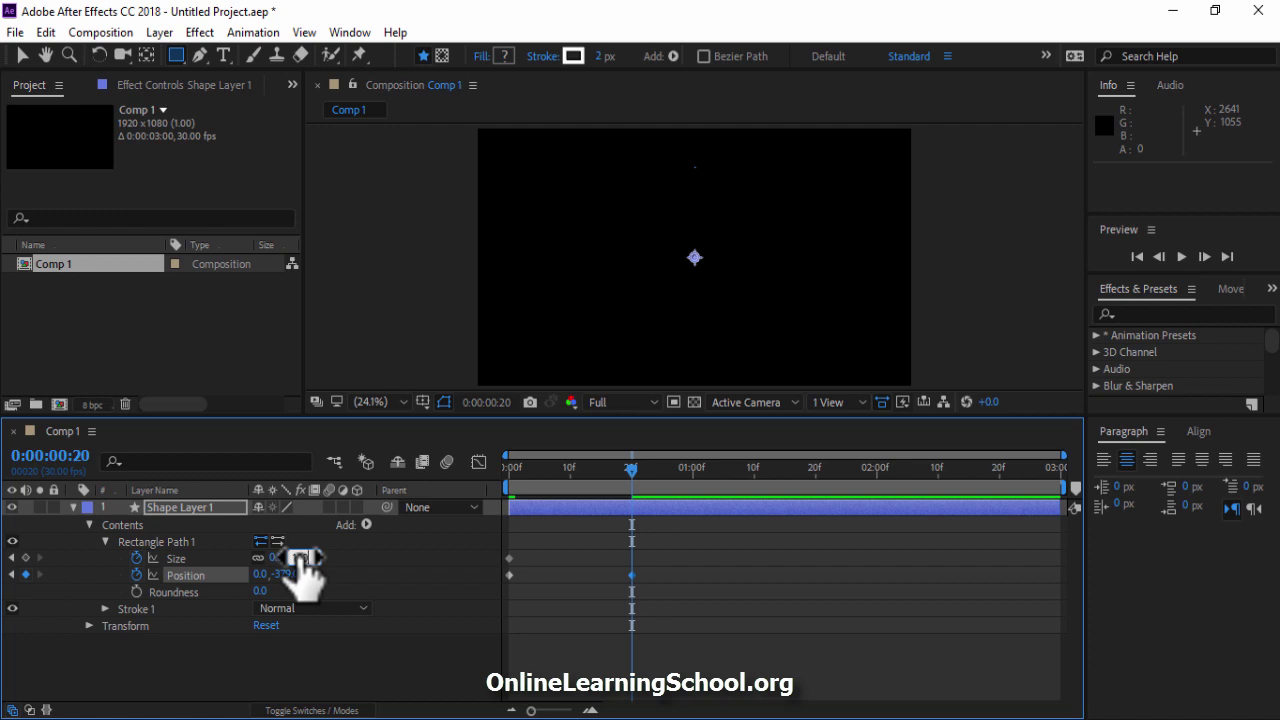
{"action": "left_click_drag", "start_coordinate": [300, 560], "coordinate": [304, 560]}
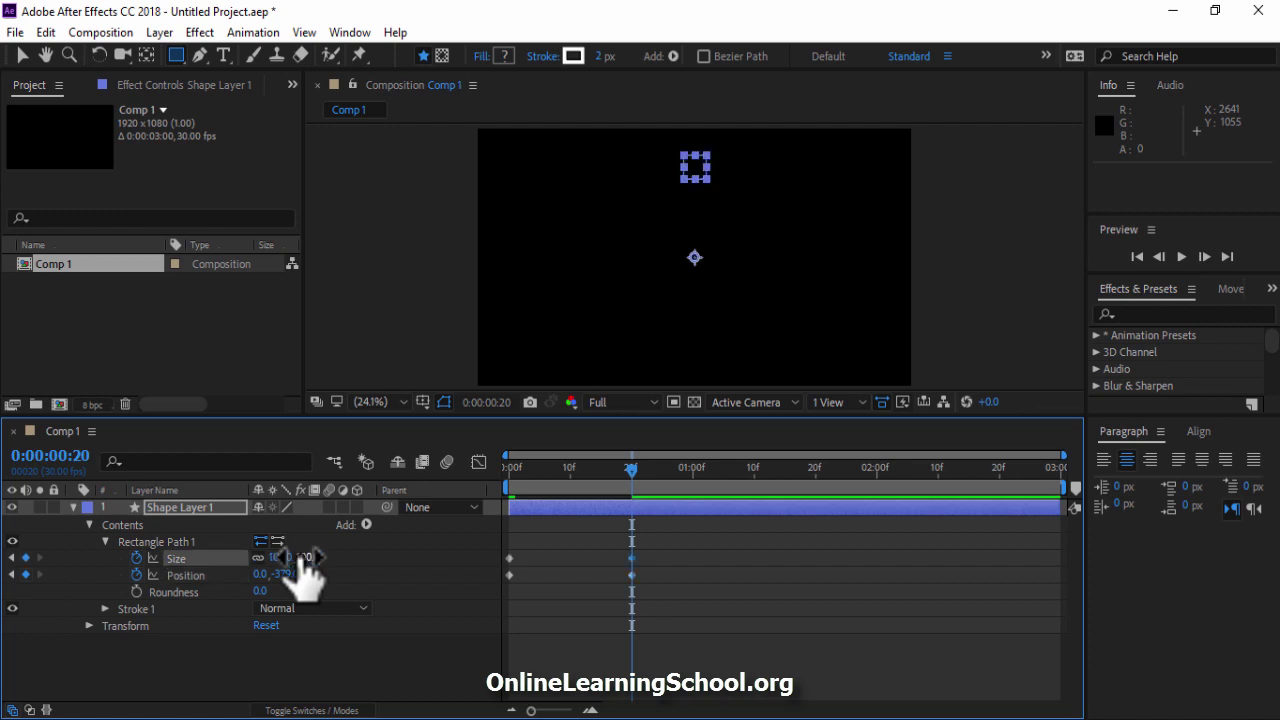
- End the preview range at frame 22 and preview from the first frame
{"action": "key", "text": "Page_Down"}
{"action": "key", "text": "Page_Down"}
{"action": "key", "text": "n"}
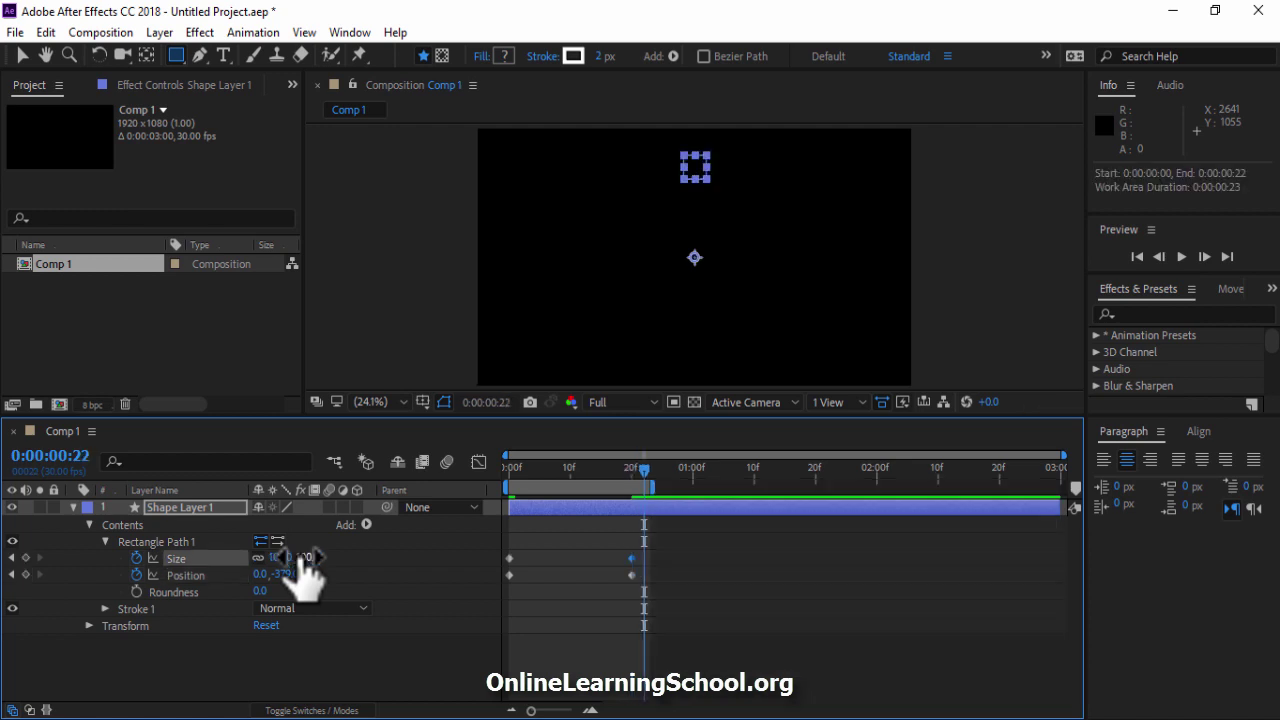
{"action": "left_click", "coordinate": [1140, 258]}
{"action": "left_click", "coordinate": [1181, 257]}
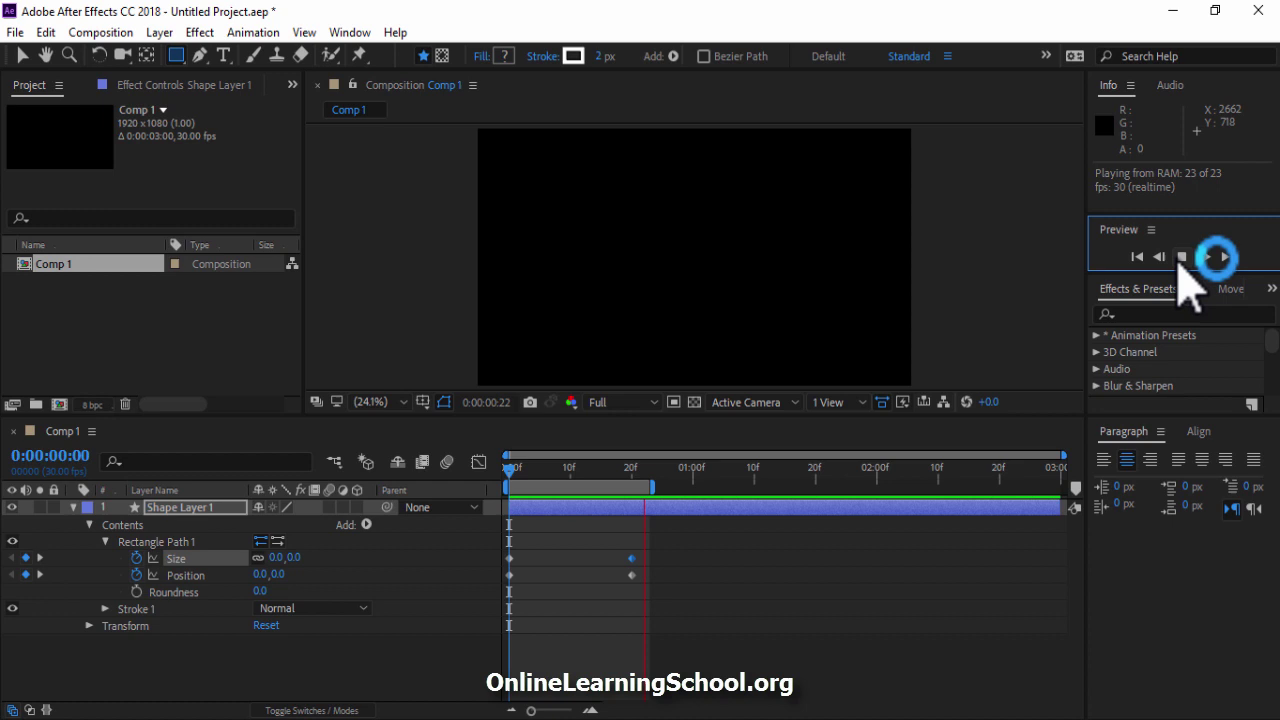
- Set Stroke 1's width to 7 px at the start of the layer
{"action": "left_click", "coordinate": [963, 273]}
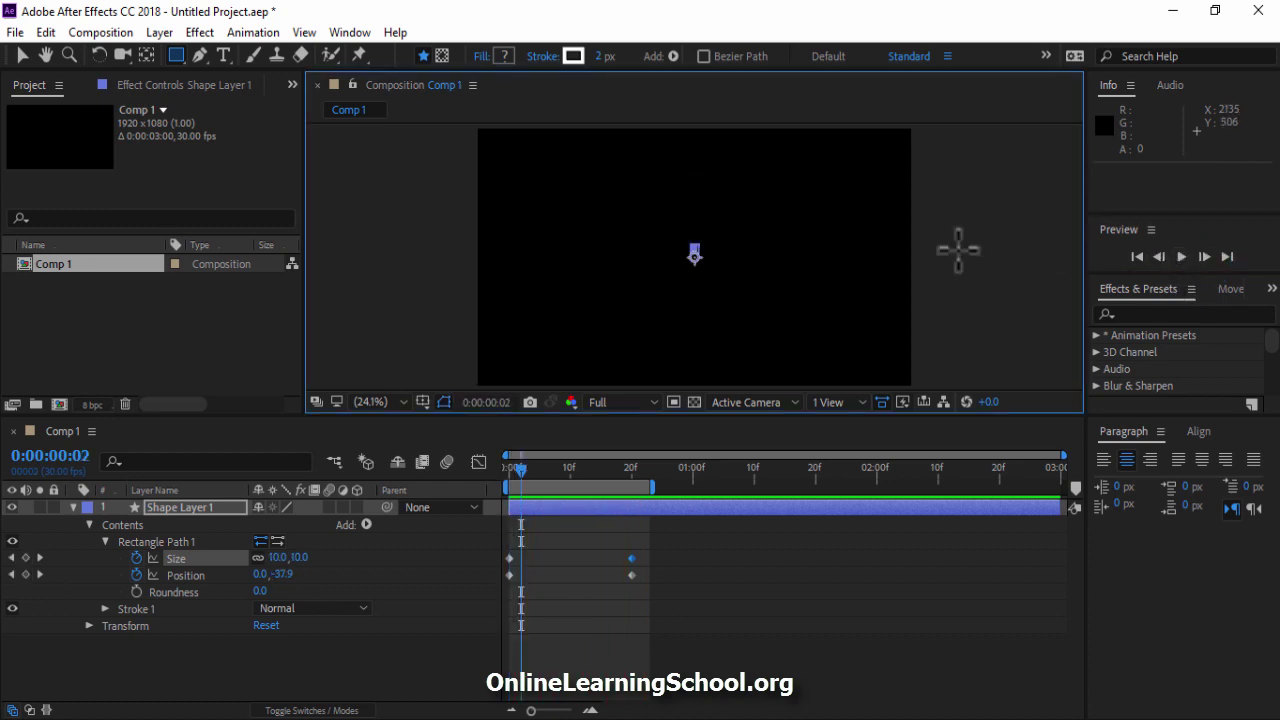
{"action": "left_click", "coordinate": [105, 609]}
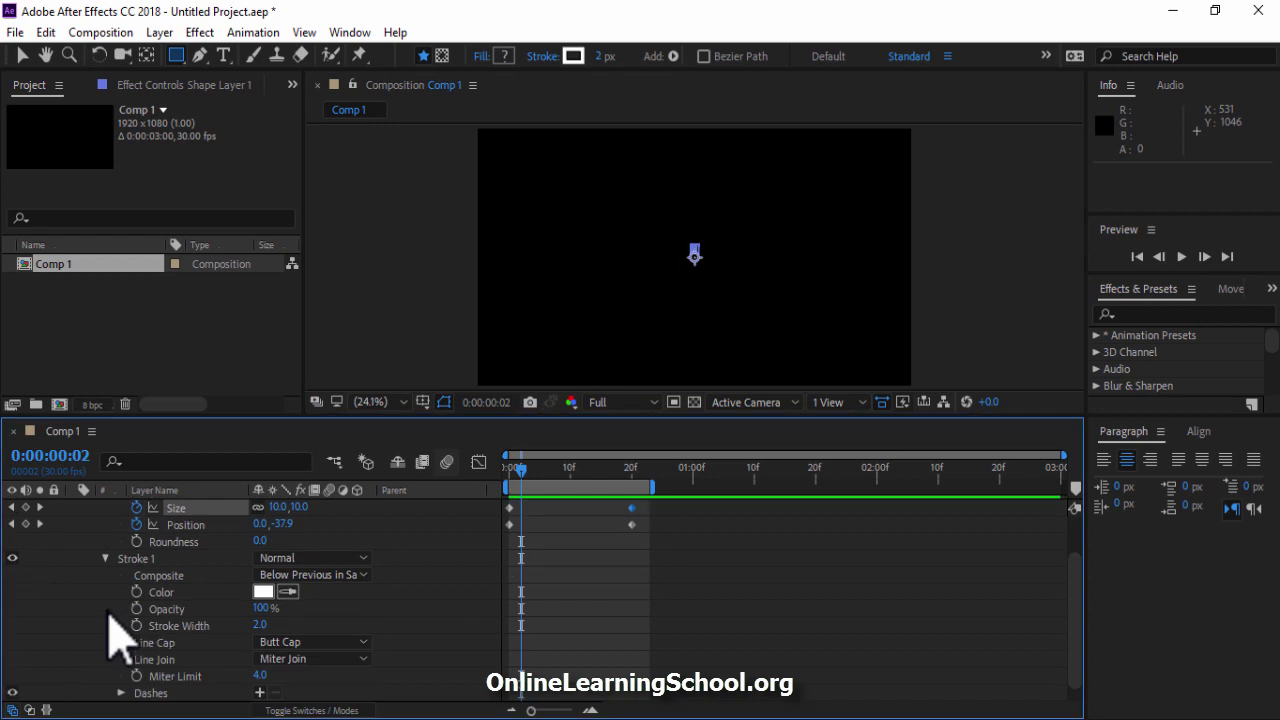
{"action": "left_click", "coordinate": [259, 626]}
{"action": "type", "text": "7"}
{"action": "key", "text": "Return"}
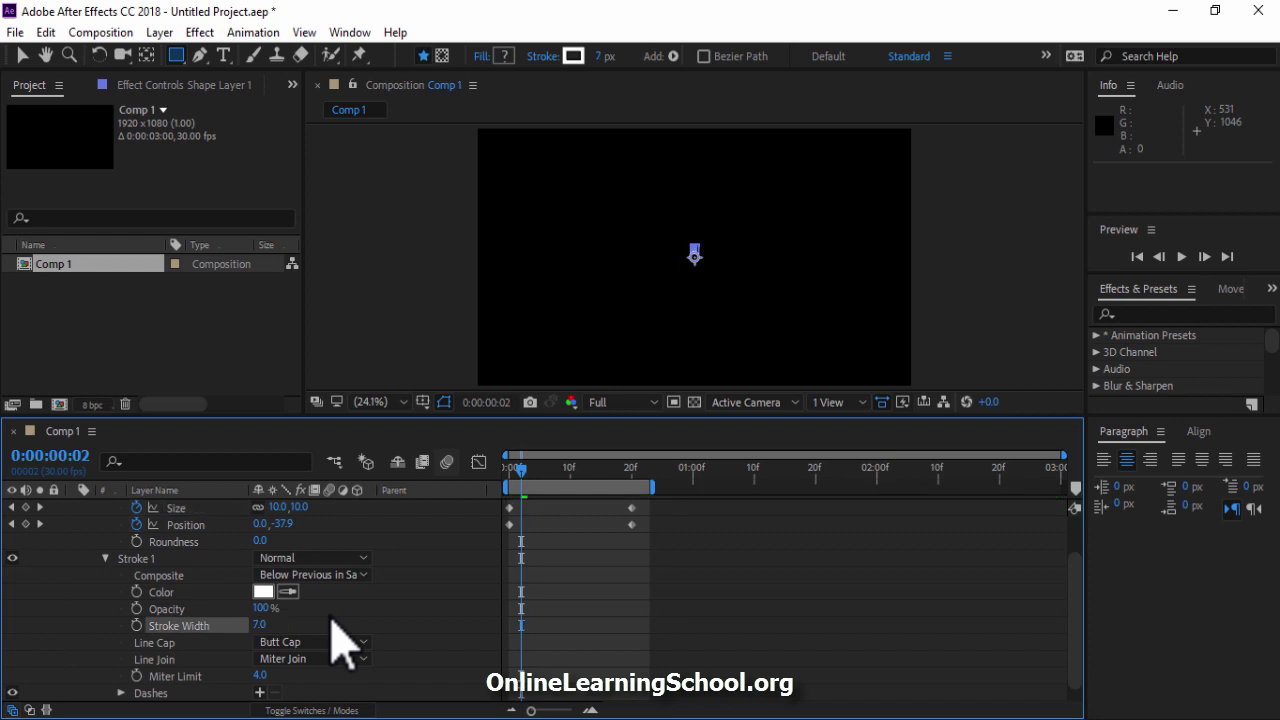
{"action": "key", "text": "i"}
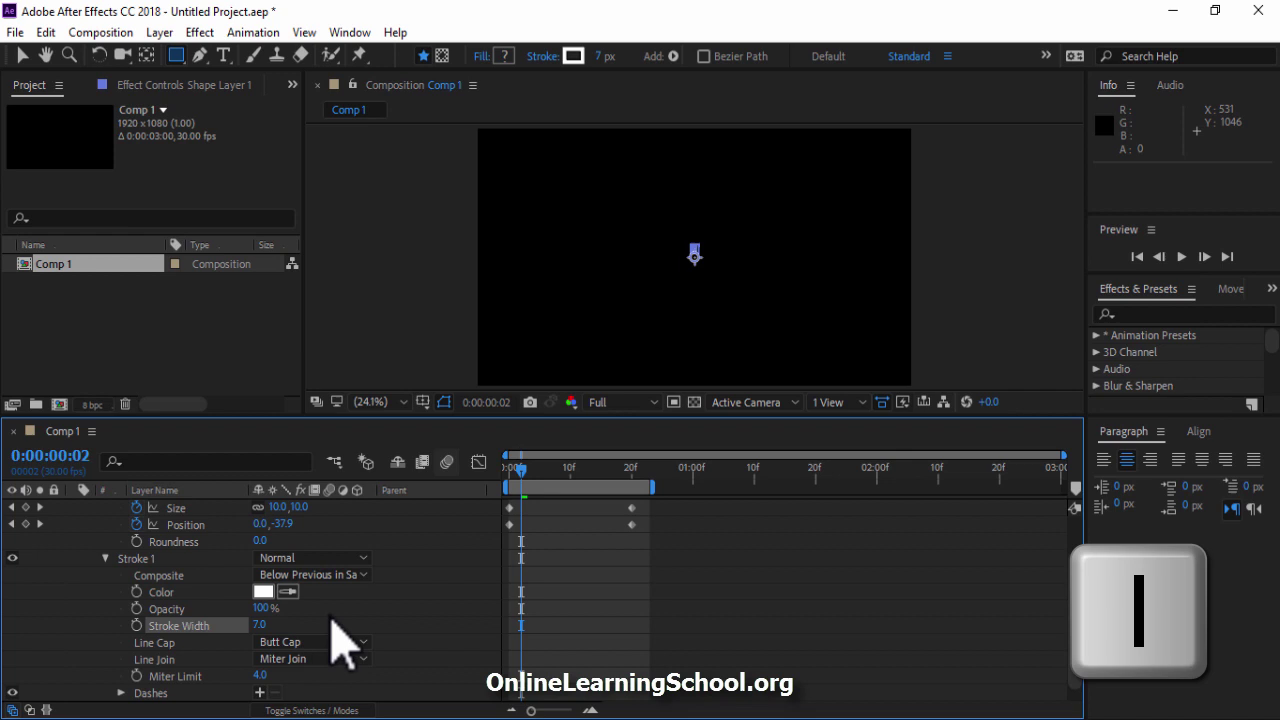
{"action": "key", "text": "i"}
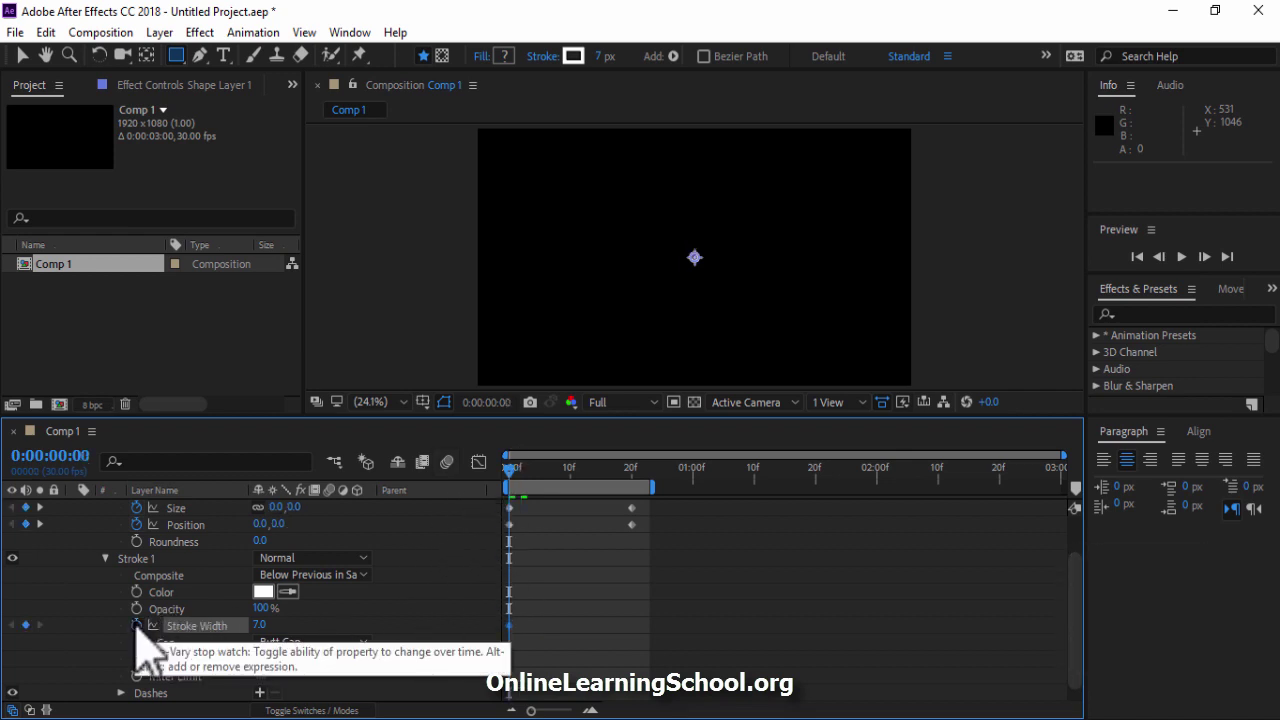
- Thin the stroke width to 0 at frame 20 and preview the animation
{"action": "left_click", "coordinate": [632, 470]}
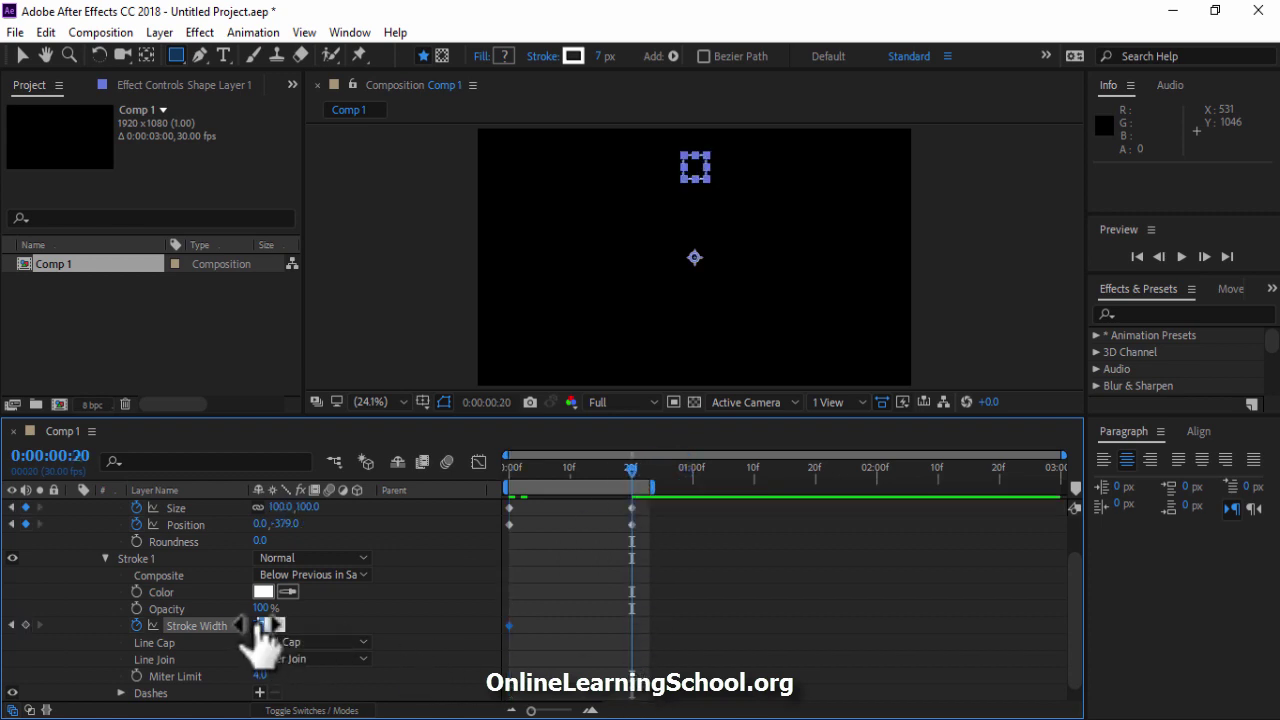
{"action": "type", "text": "0"}
{"action": "key", "text": "Return"}
{"action": "left_click", "coordinate": [1159, 256]}
{"action": "left_click", "coordinate": [1183, 257]}
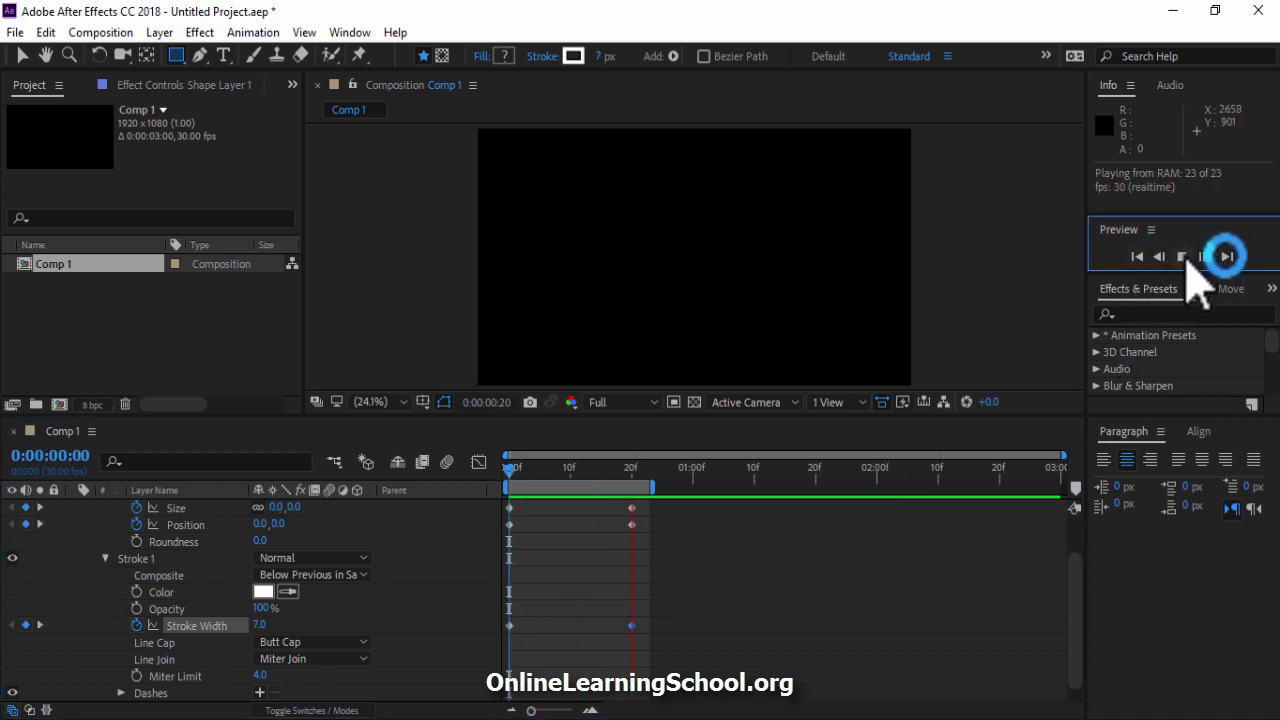
{"action": "left_click", "coordinate": [1188, 264]}
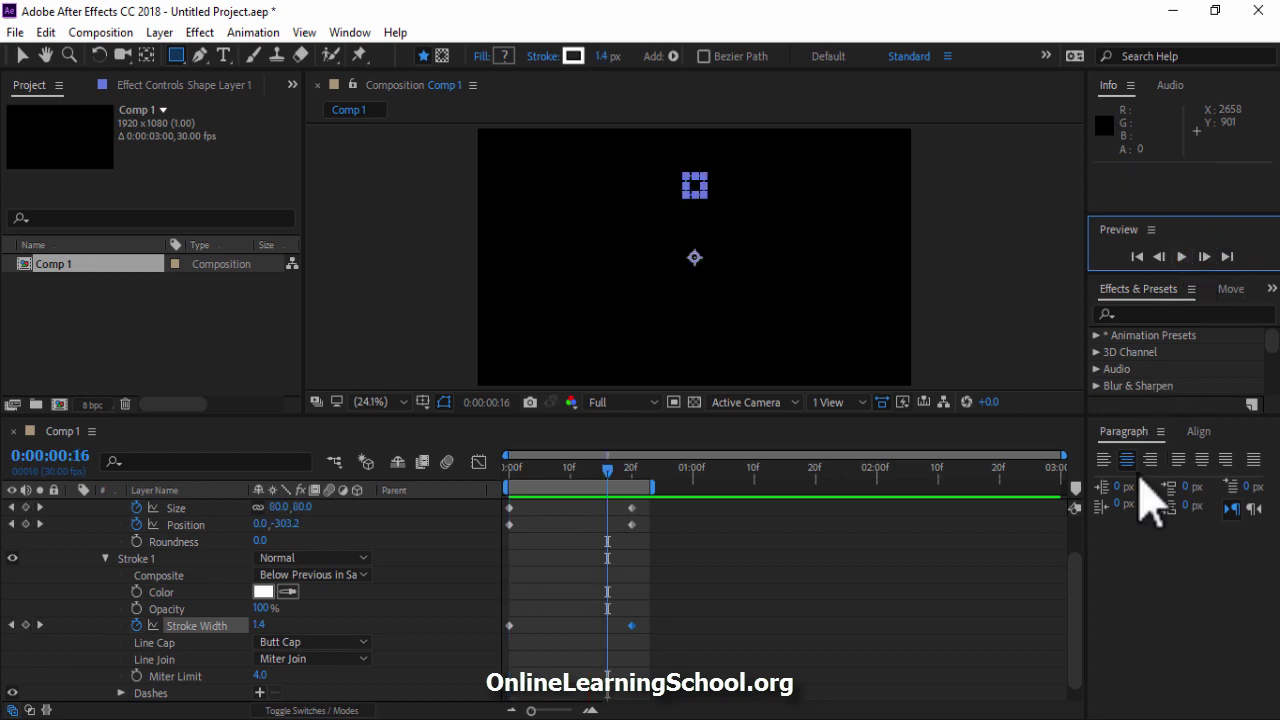
- Add a Repeater to Shape Layer 1 and expand its settings
{"action": "left_click_drag", "start_coordinate": [1080, 614], "coordinate": [1080, 547]}
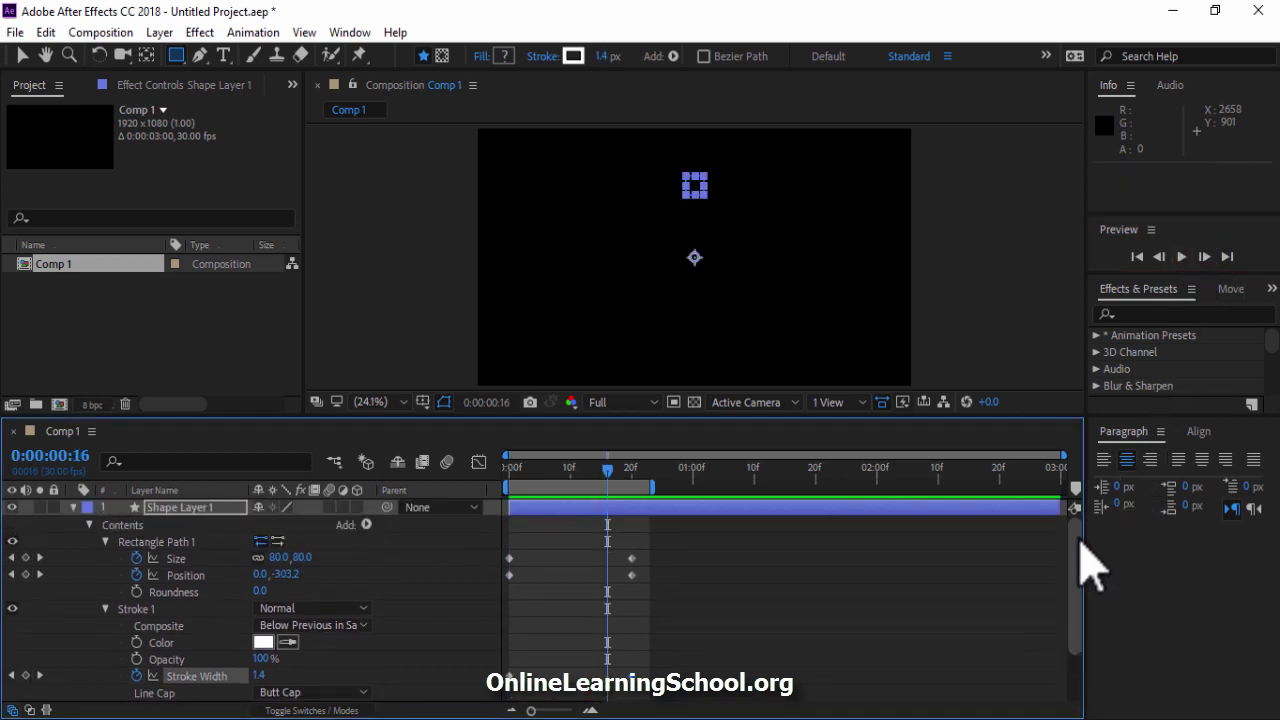
{"action": "left_click", "coordinate": [22, 55]}
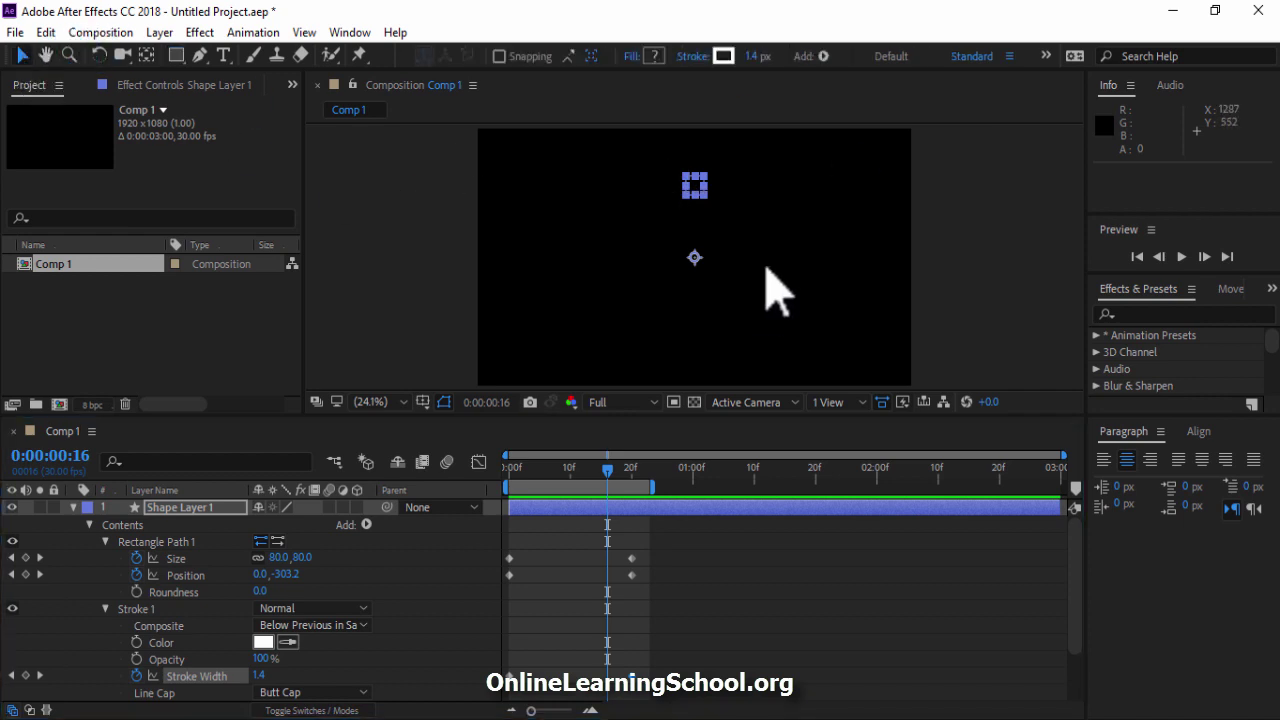
{"action": "left_click", "coordinate": [185, 508]}
{"action": "left_click", "coordinate": [366, 525]}
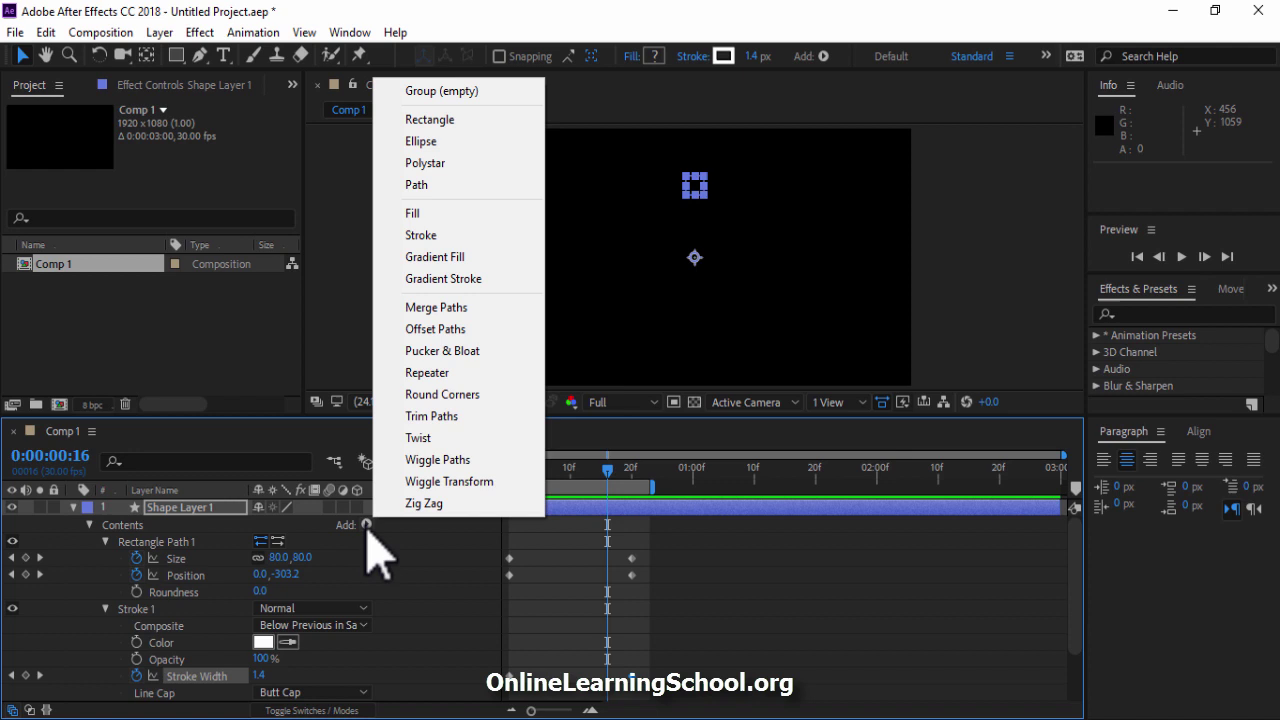
{"action": "left_click_drag", "start_coordinate": [470, 400], "coordinate": [471, 378]}
{"action": "left_click", "coordinate": [105, 608]}
{"action": "left_click", "coordinate": [105, 541]}
{"action": "left_click", "coordinate": [165, 576]}
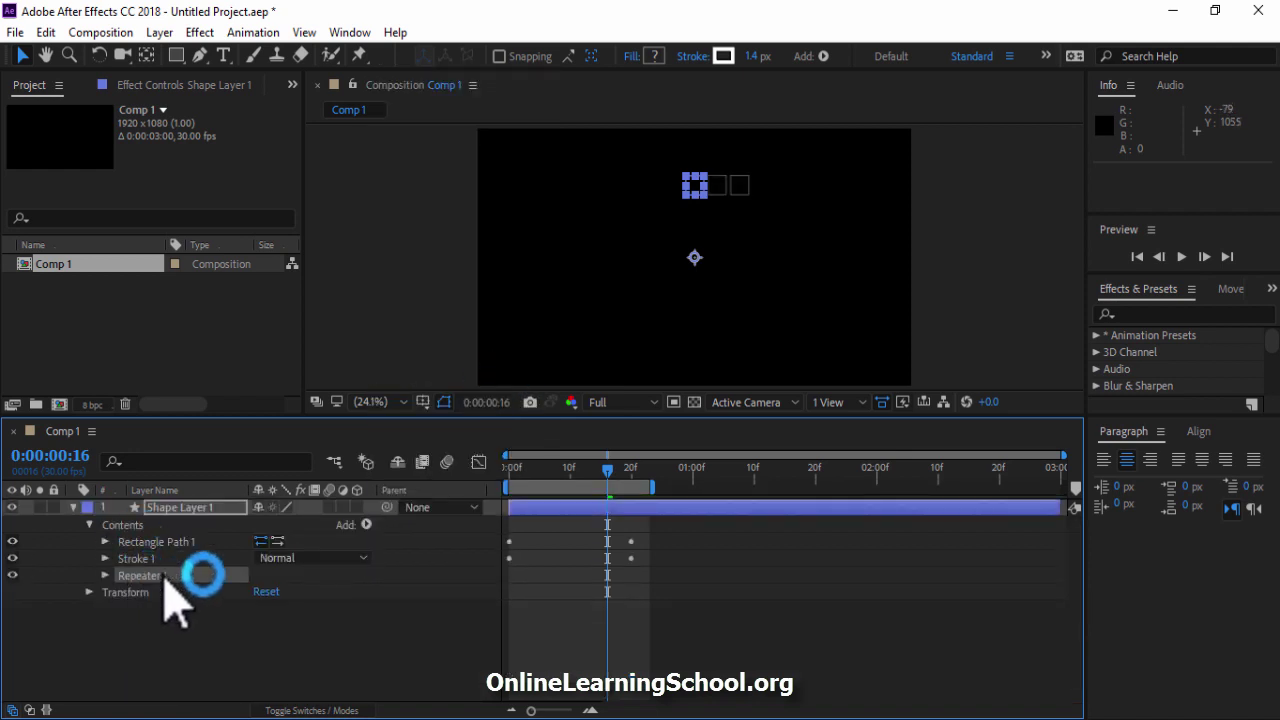
{"action": "left_click", "coordinate": [105, 576]}
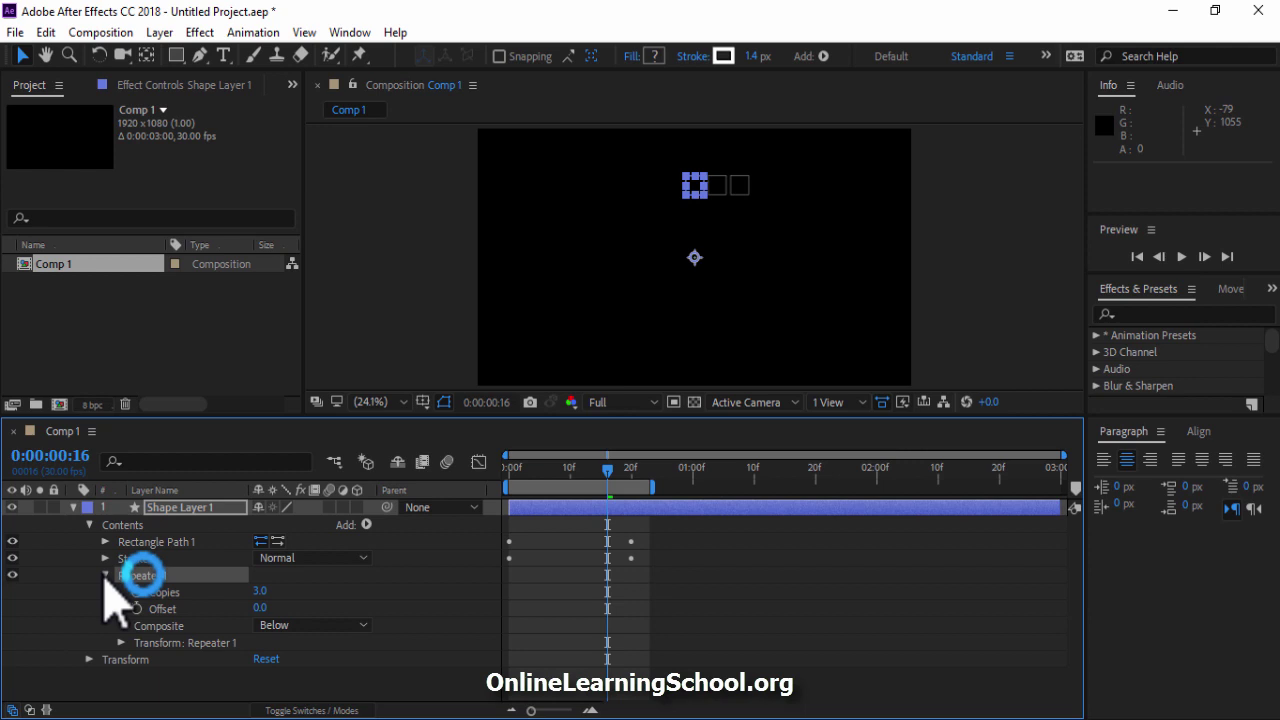
- Set Repeater 1's Copies to 10, leaving the playhead at frame 10
{"action": "left_click", "coordinate": [746, 213]}
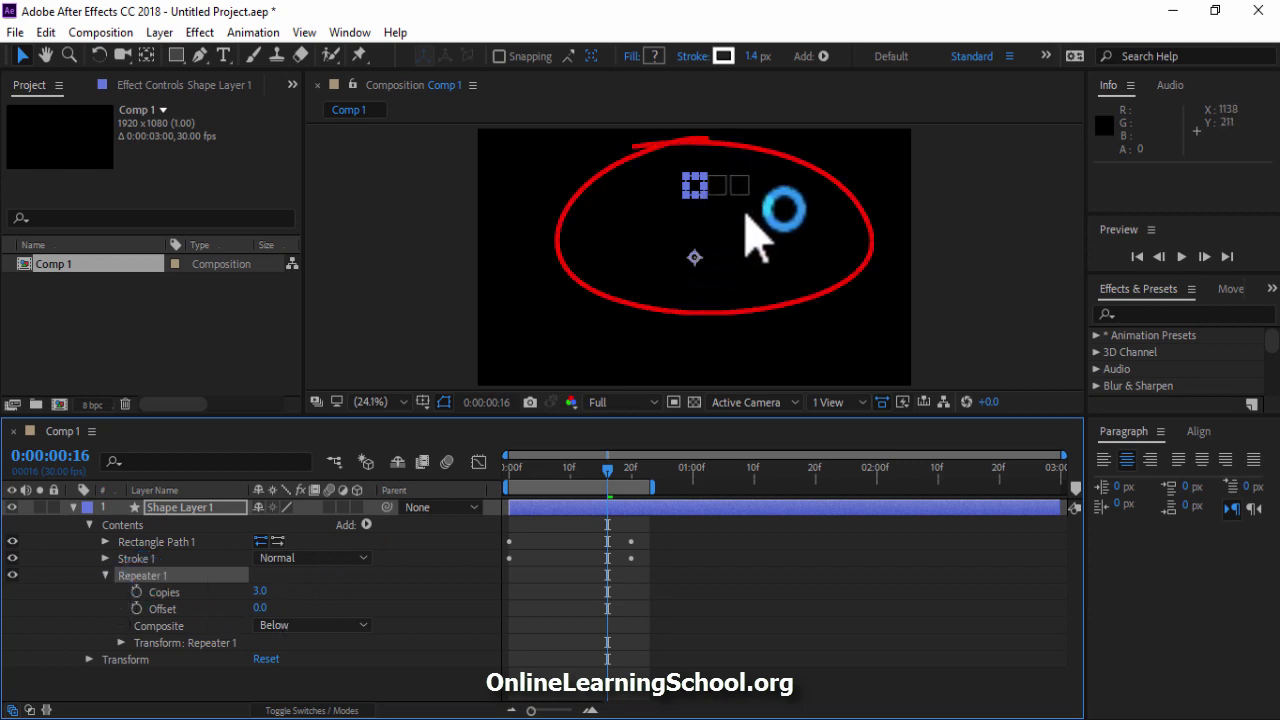
{"action": "left_click_drag", "start_coordinate": [608, 468], "coordinate": [582, 468]}
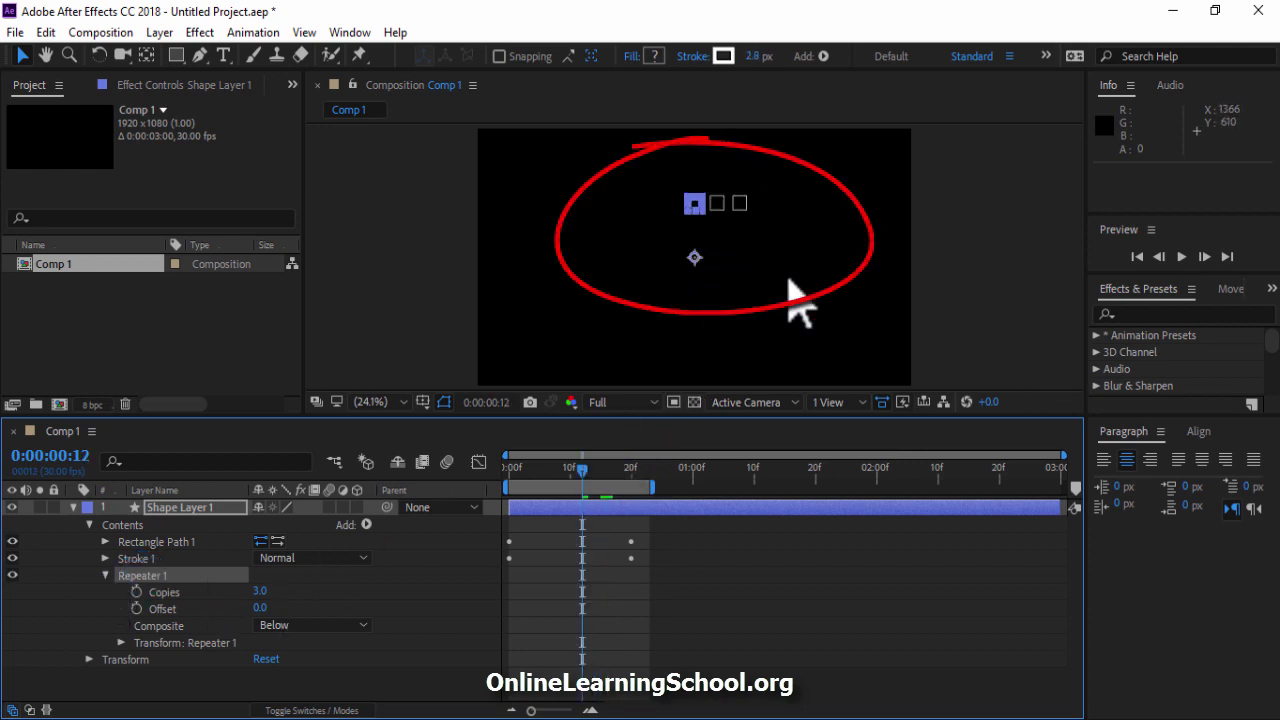
{"action": "mouse_move", "coordinate": [262, 591]}
{"action": "left_mouse_down"}
{"action": "mouse_move", "coordinate": [400, 594]}
{"action": "mouse_move", "coordinate": [100, 594]}
{"action": "mouse_move", "coordinate": [371, 603]}
{"action": "left_mouse_up"}
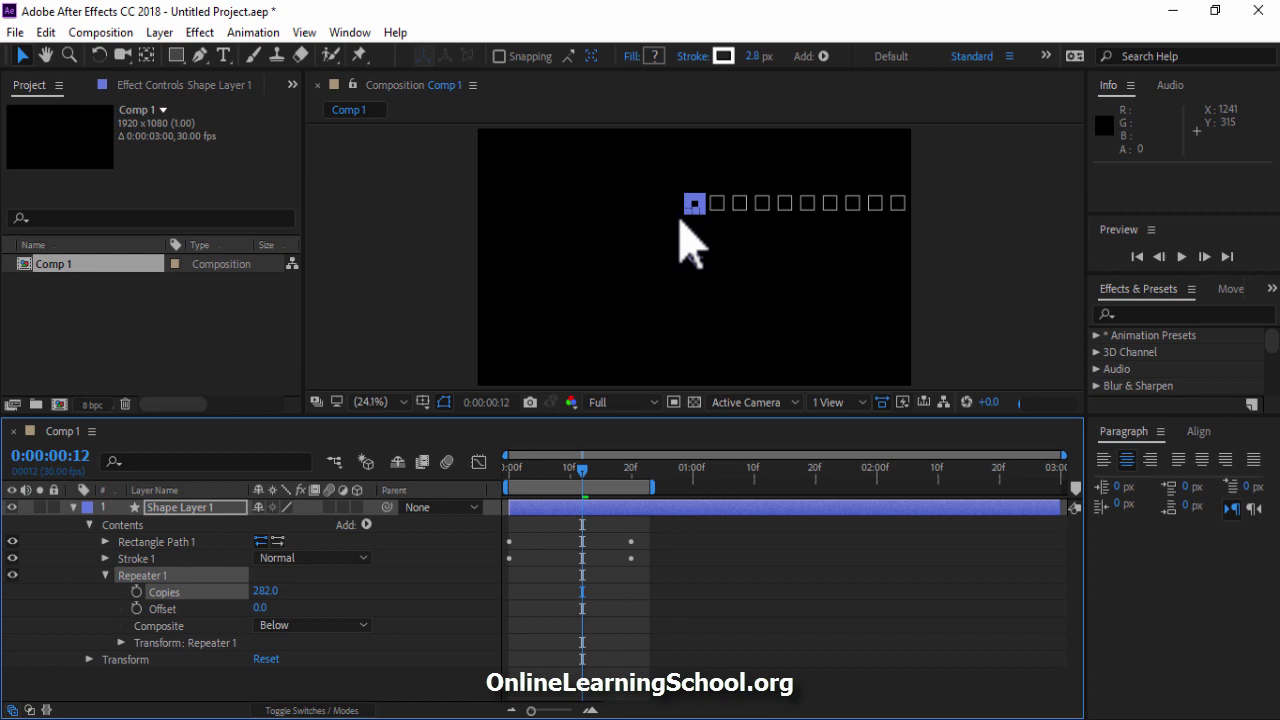
{"action": "left_click", "coordinate": [268, 592]}
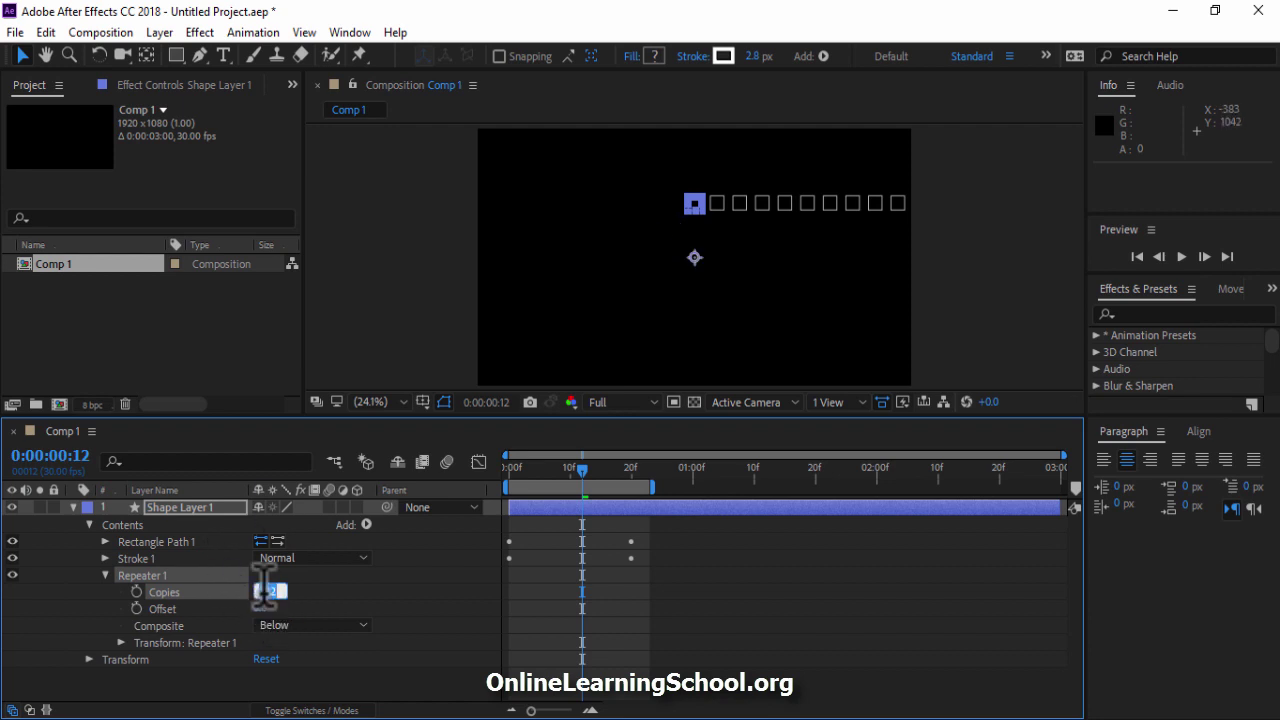
{"action": "type", "text": "10"}
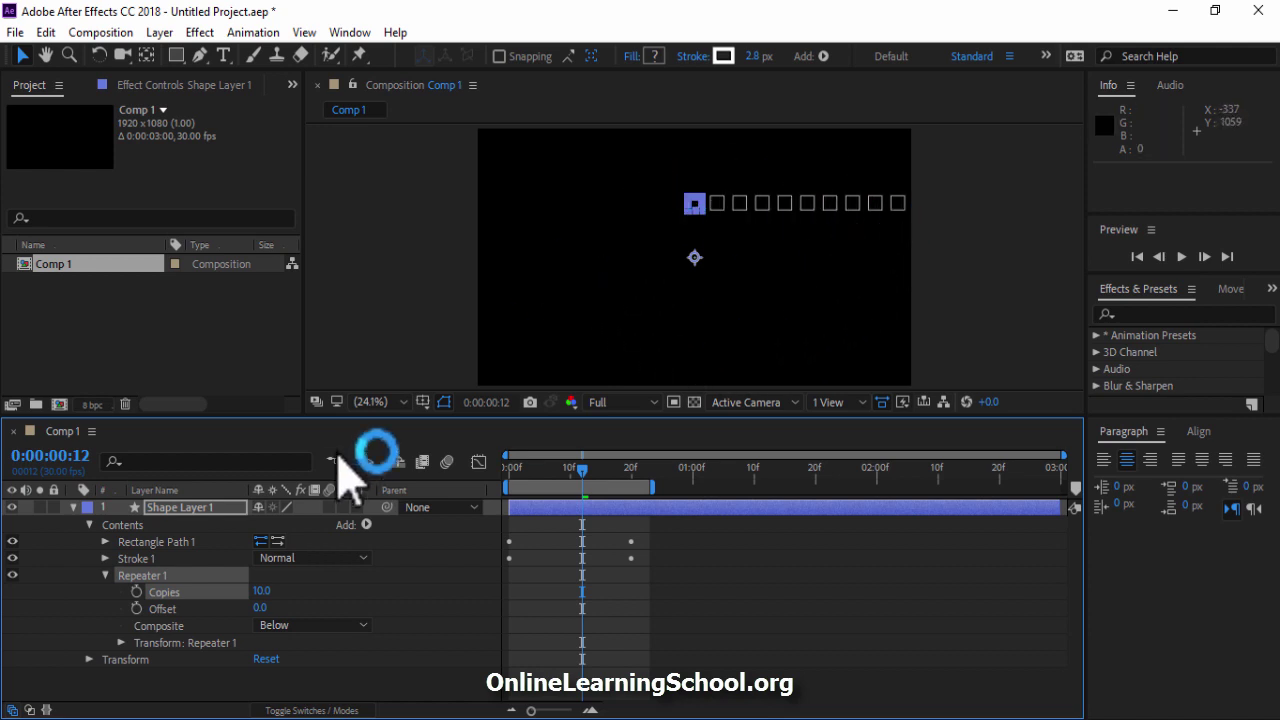
{"action": "key", "text": "Page_Up"}
{"action": "key", "text": "Page_Up"}
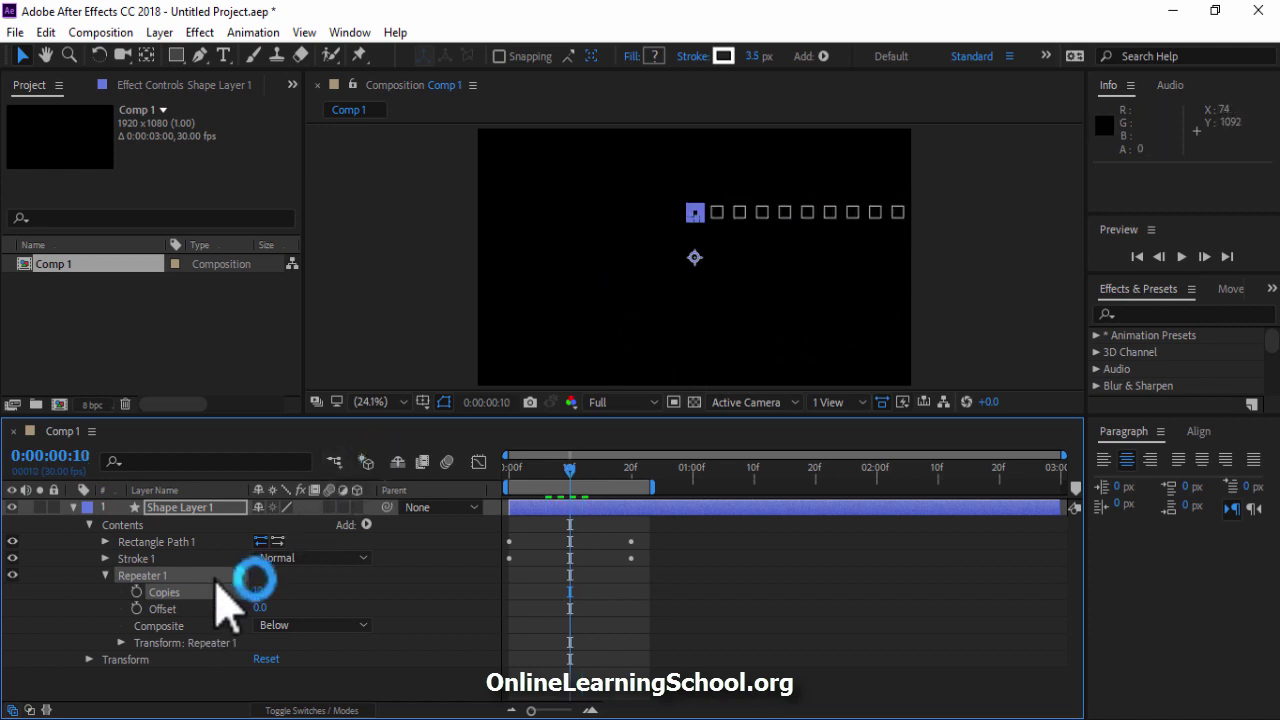
- Set the repeater transform's Position to 0,0 and Rotation to 36° per copy
{"action": "left_click", "coordinate": [121, 643]}
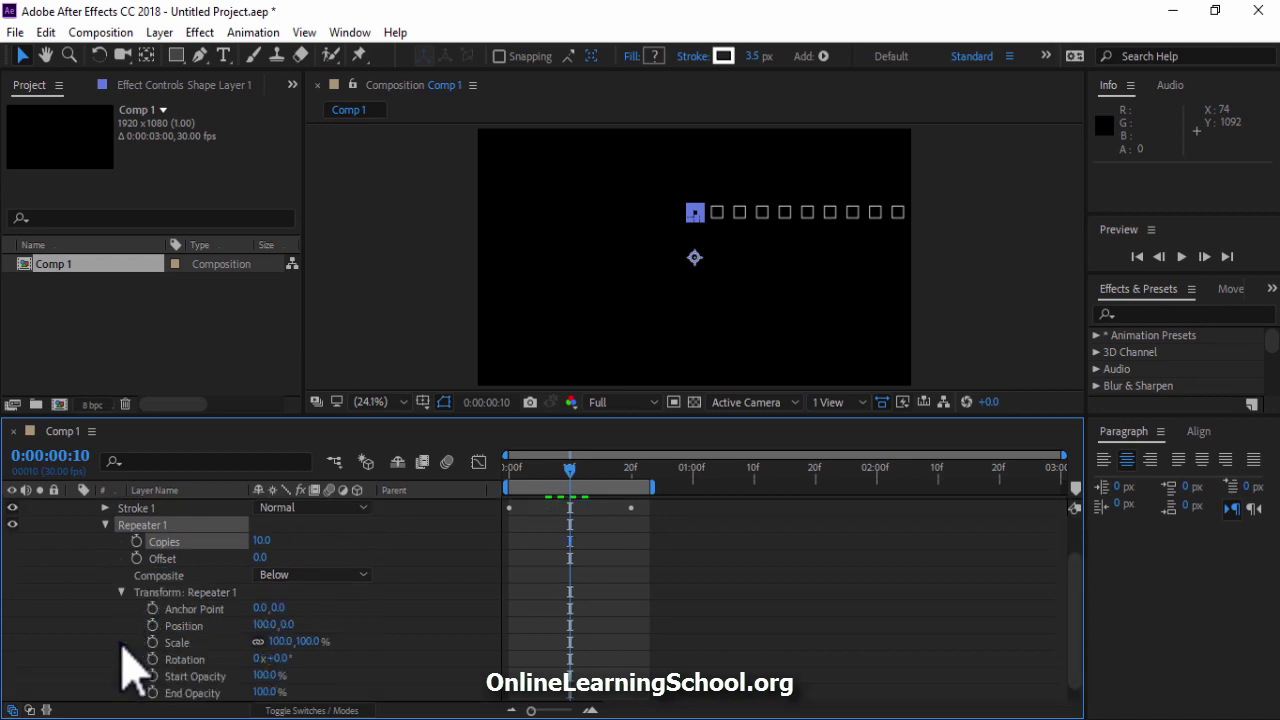
{"action": "left_click", "coordinate": [265, 624]}
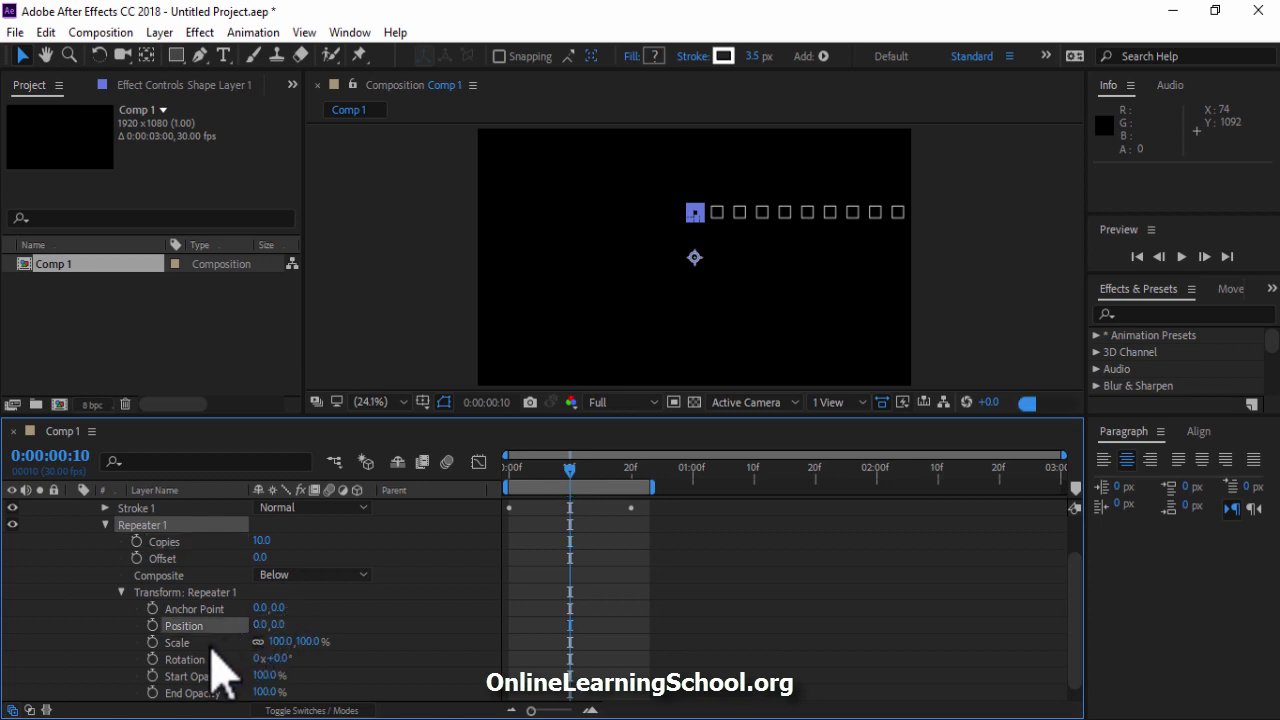
{"action": "type", "text": "0"}
{"action": "key", "text": "Return"}
{"action": "left_click", "coordinate": [288, 657]}
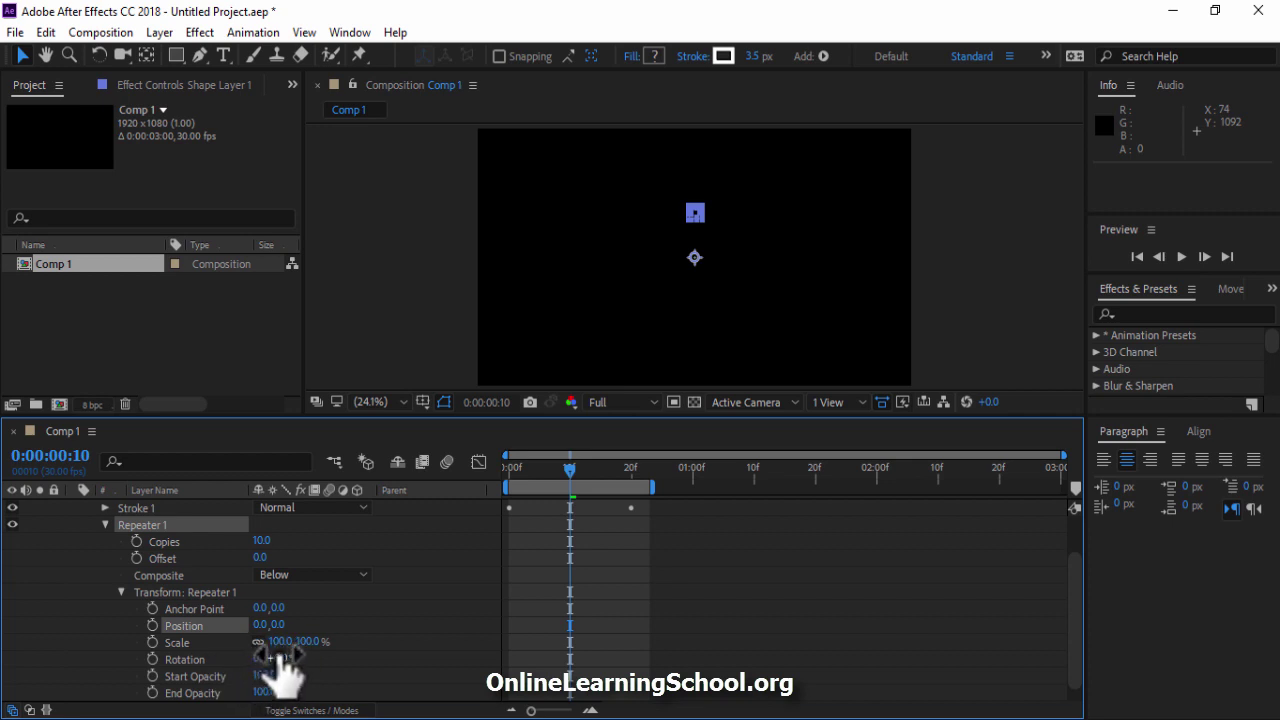
{"action": "left_click", "coordinate": [318, 655]}
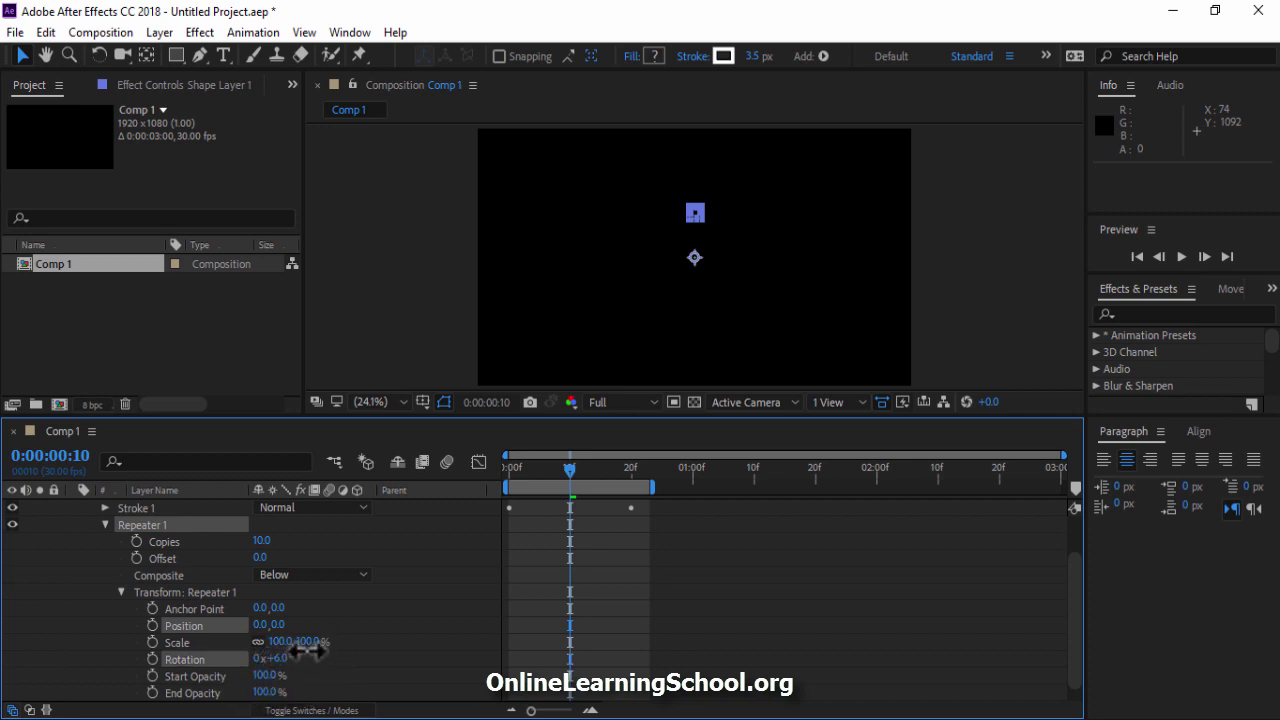
{"action": "left_click_drag", "start_coordinate": [348, 655], "coordinate": [660, 208]}
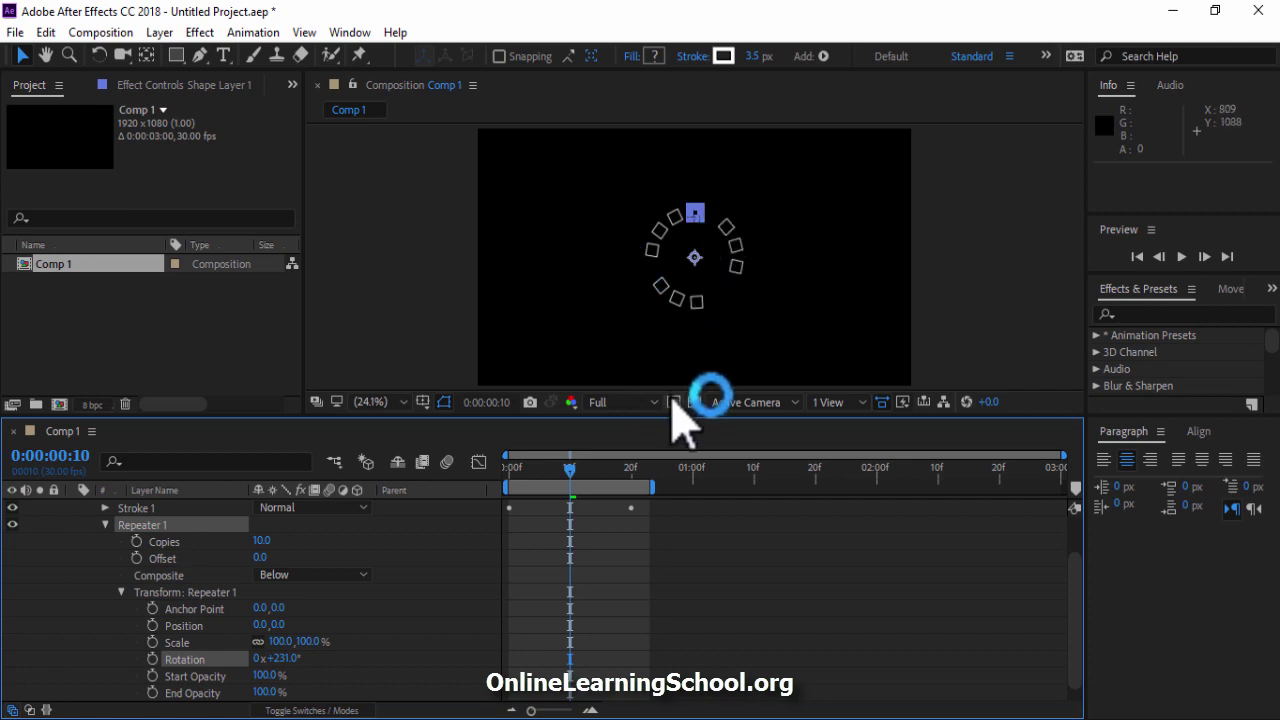
{"action": "left_click", "coordinate": [287, 658]}
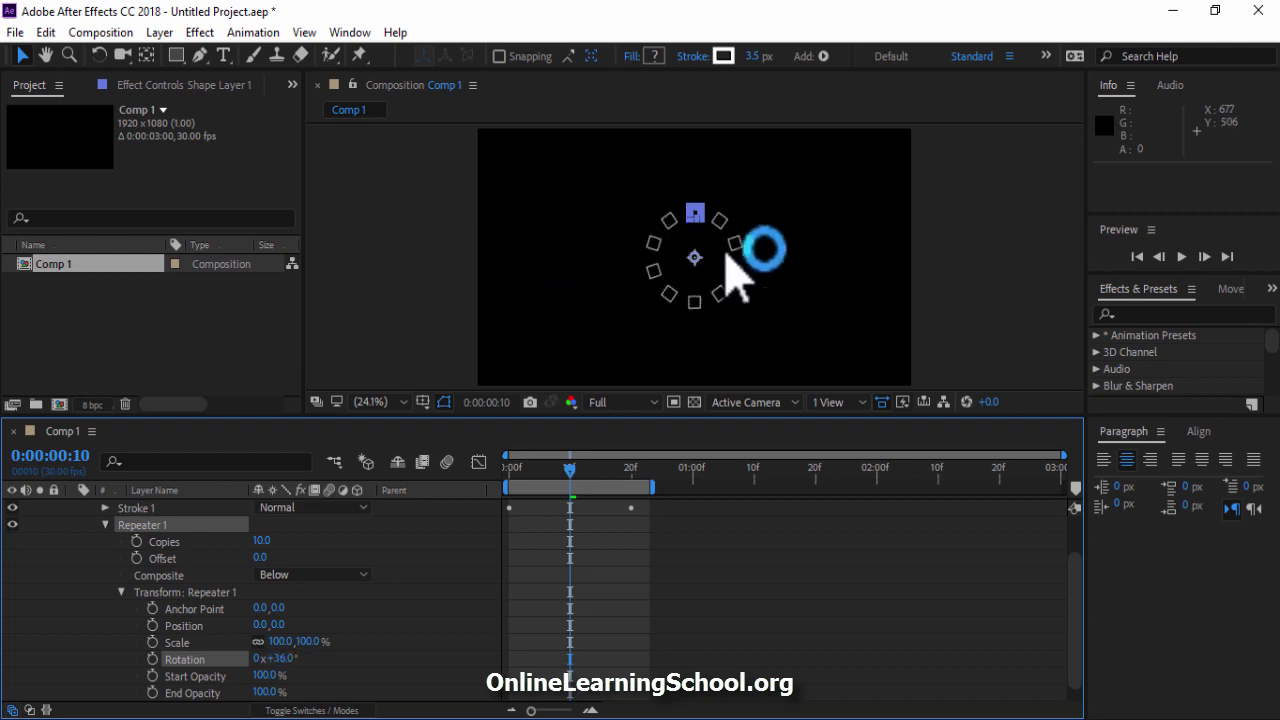
- Deselect everything and preview the ring of squares from the start
{"action": "left_click", "coordinate": [683, 570]}
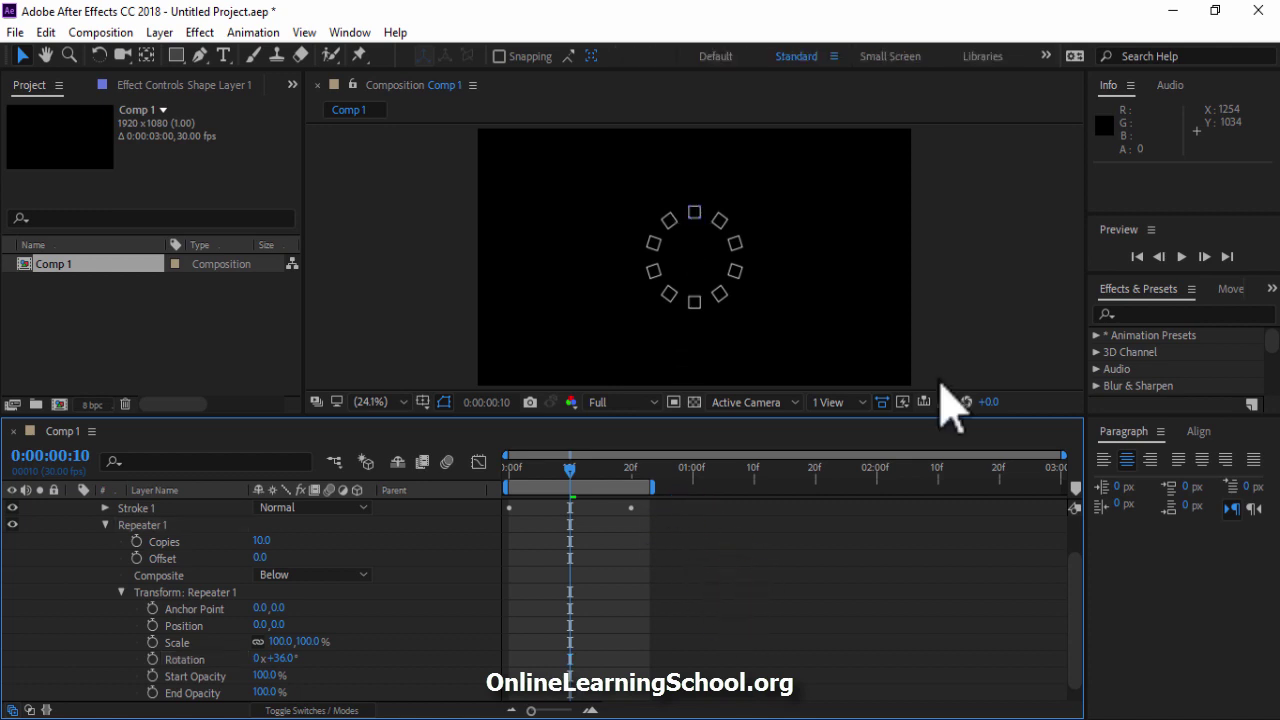
{"action": "left_click", "coordinate": [1138, 257]}
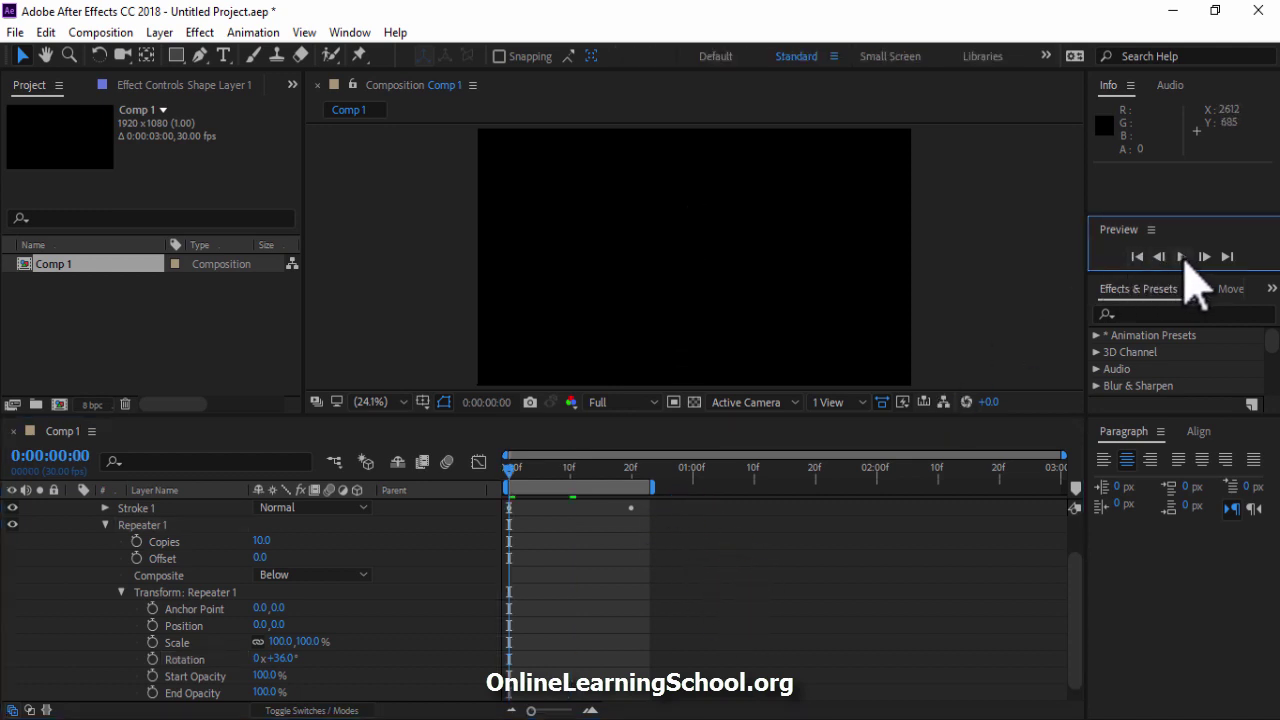
{"action": "left_click", "coordinate": [1183, 258]}
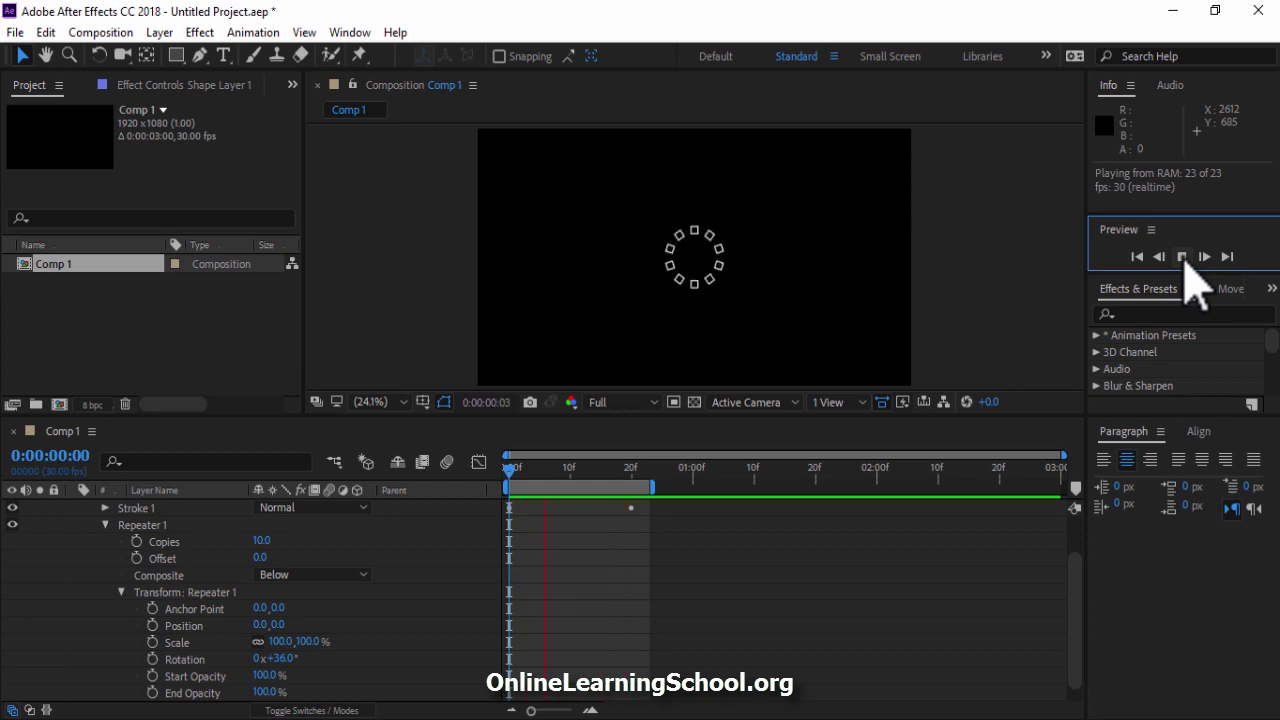
{"action": "left_click", "coordinate": [1187, 265]}
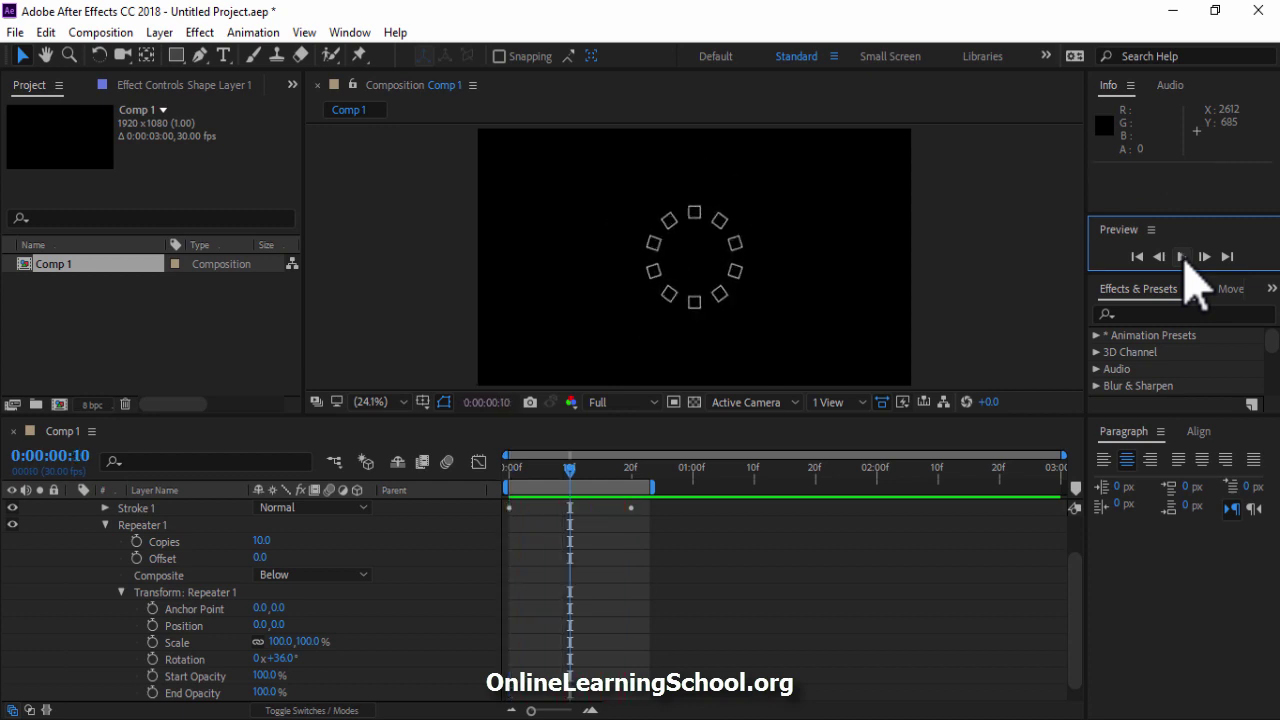
- Apply Easy Ease to all of Shape Layer 1's animated keyframes
{"action": "scroll", "coordinate": [1075, 600], "scroll_direction": "up", "scroll_amount": 3}
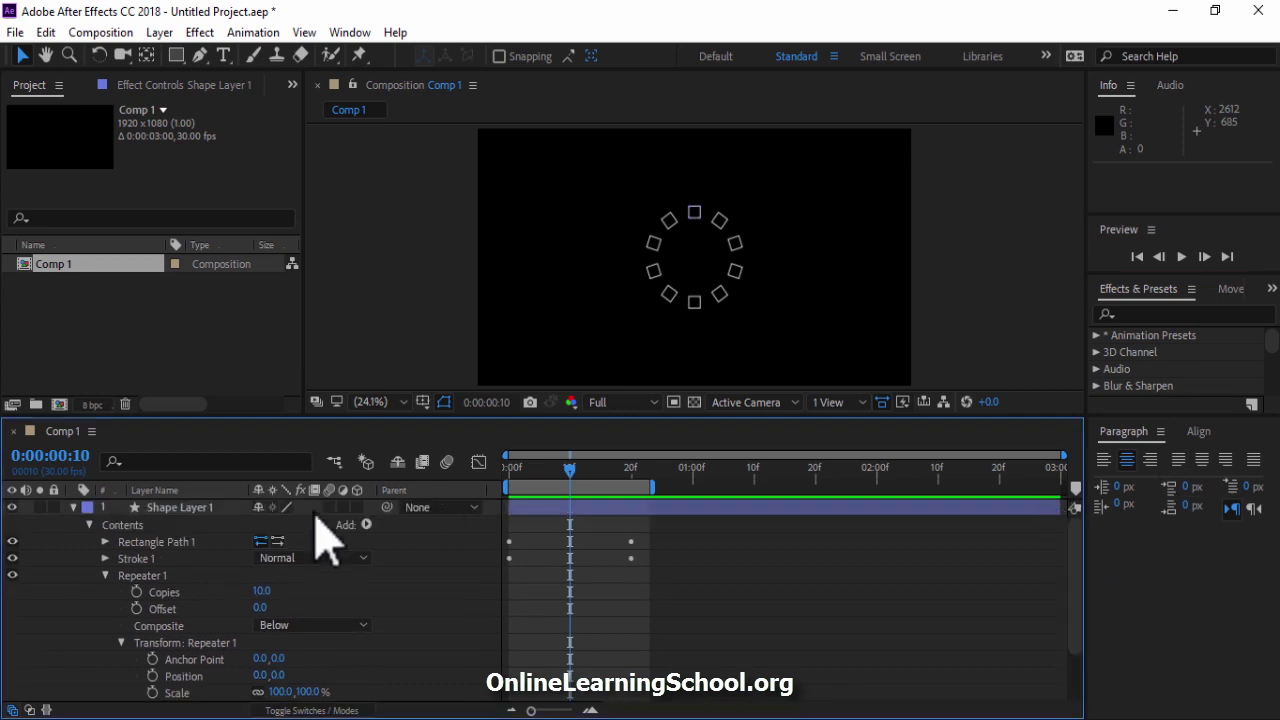
{"action": "left_click", "coordinate": [262, 507]}
{"action": "key", "text": "u"}
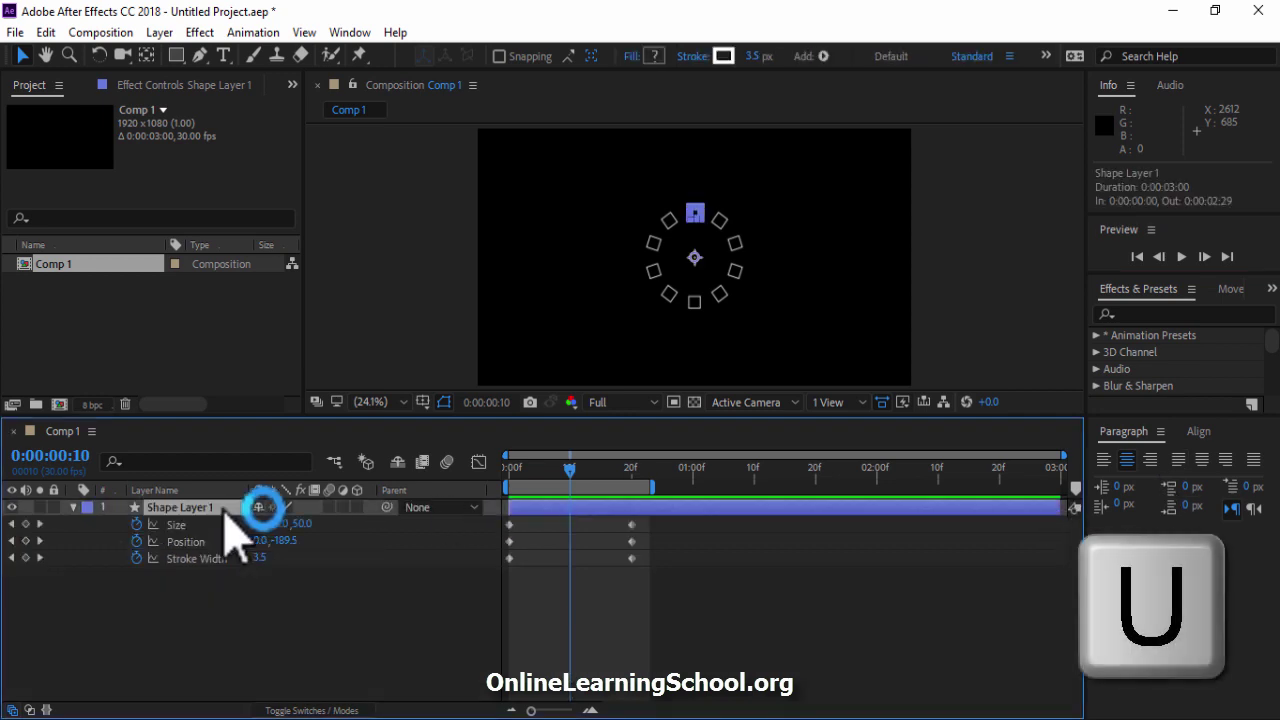
{"action": "left_click_drag", "start_coordinate": [642, 568], "coordinate": [508, 527]}
{"action": "right_click", "coordinate": [632, 548]}
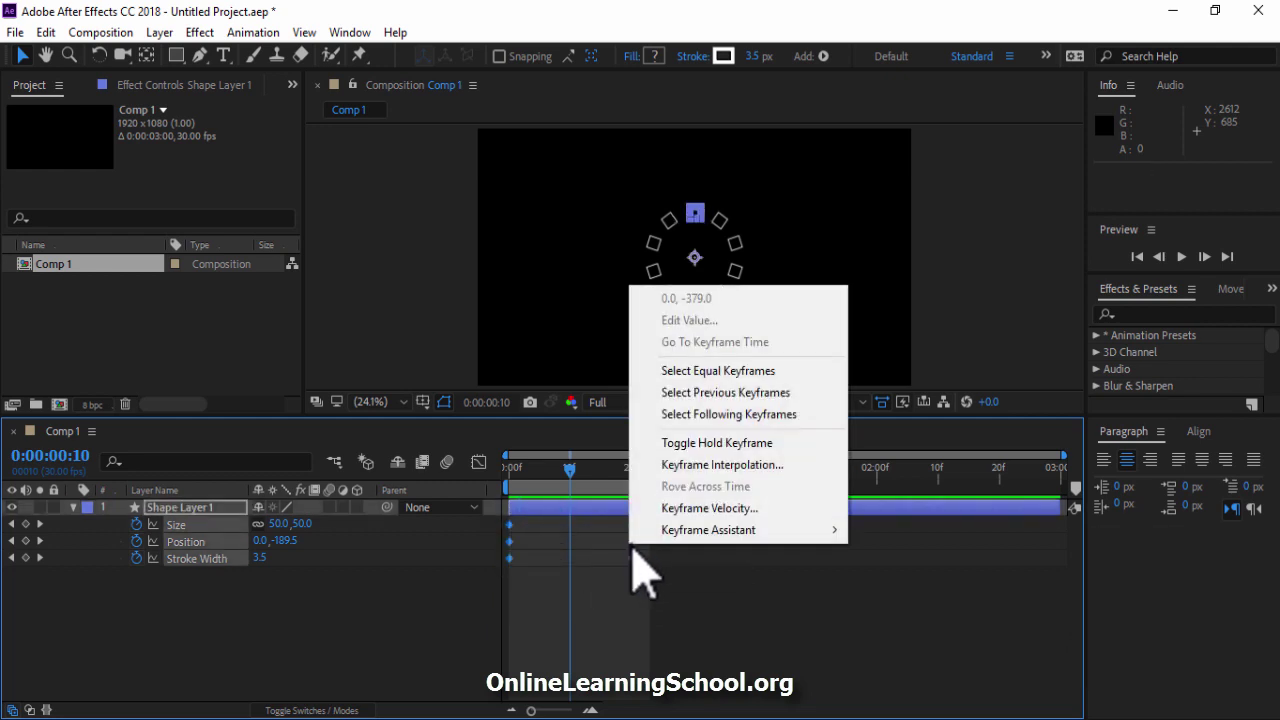
{"action": "mouse_move", "coordinate": [686, 537]}
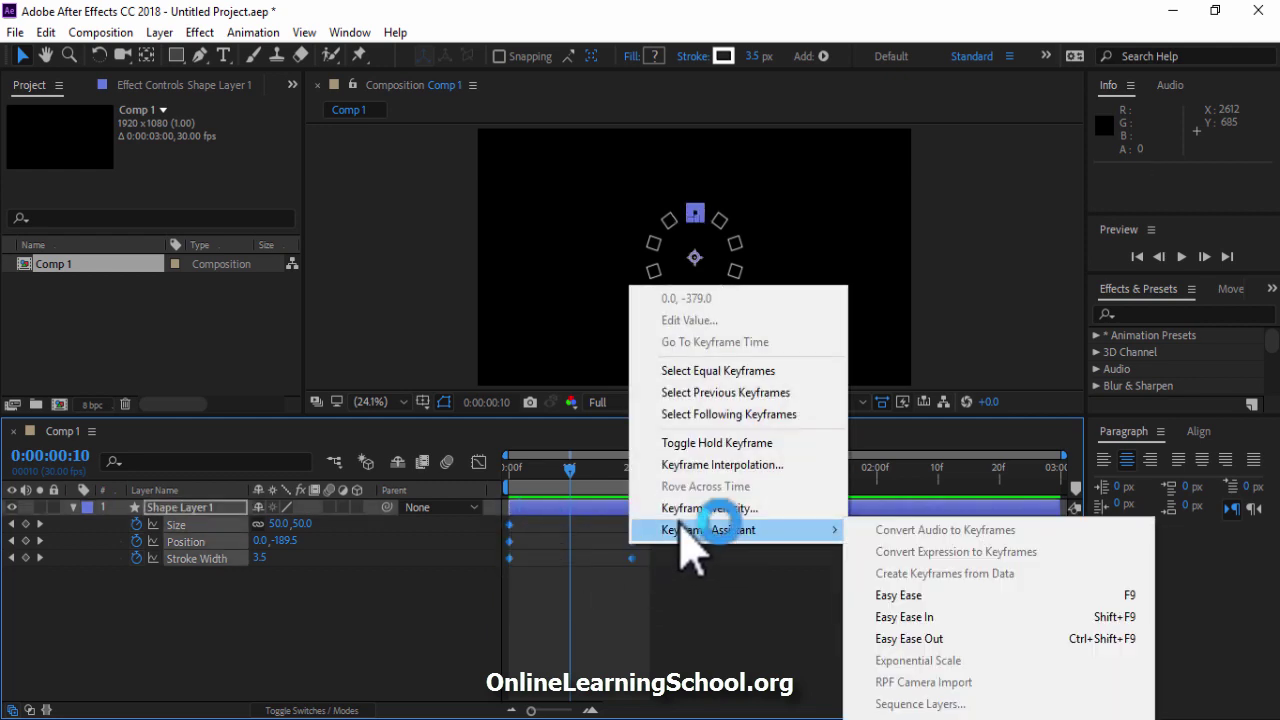
{"action": "left_click", "coordinate": [945, 598]}
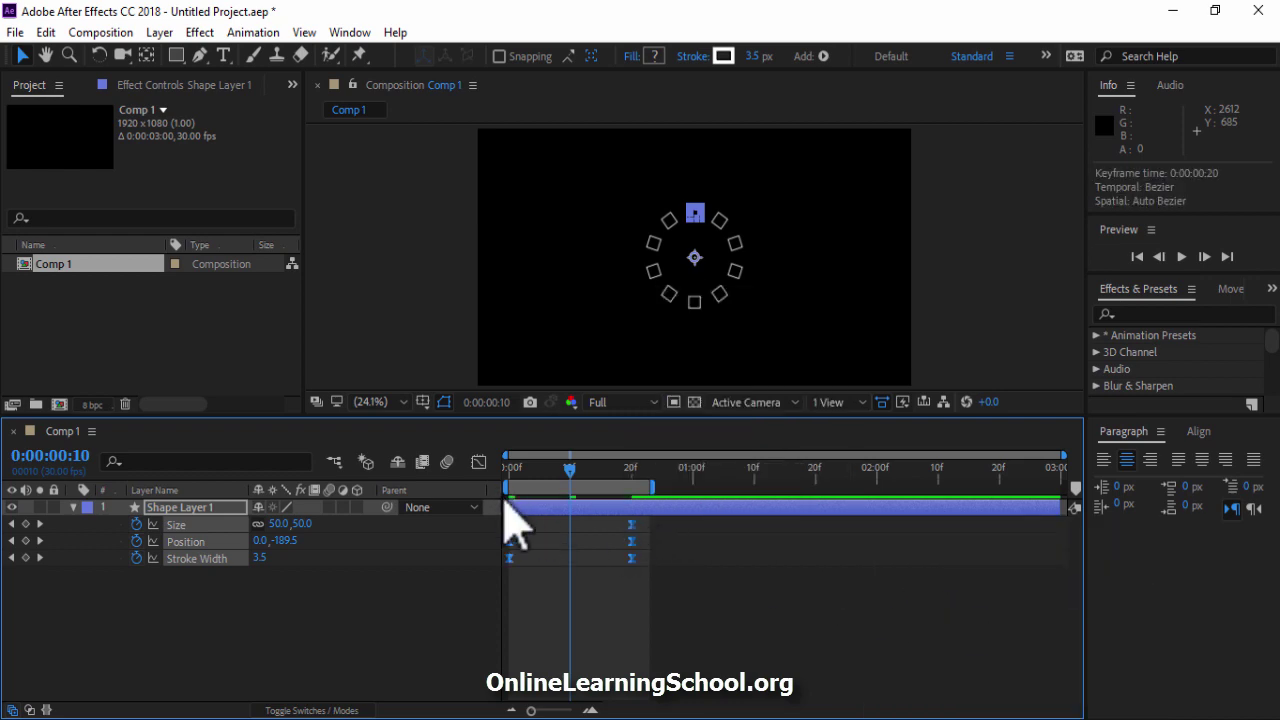
- In the Graph Editor, select the end keyframes to reshape the speed curve
{"action": "left_click", "coordinate": [480, 465]}
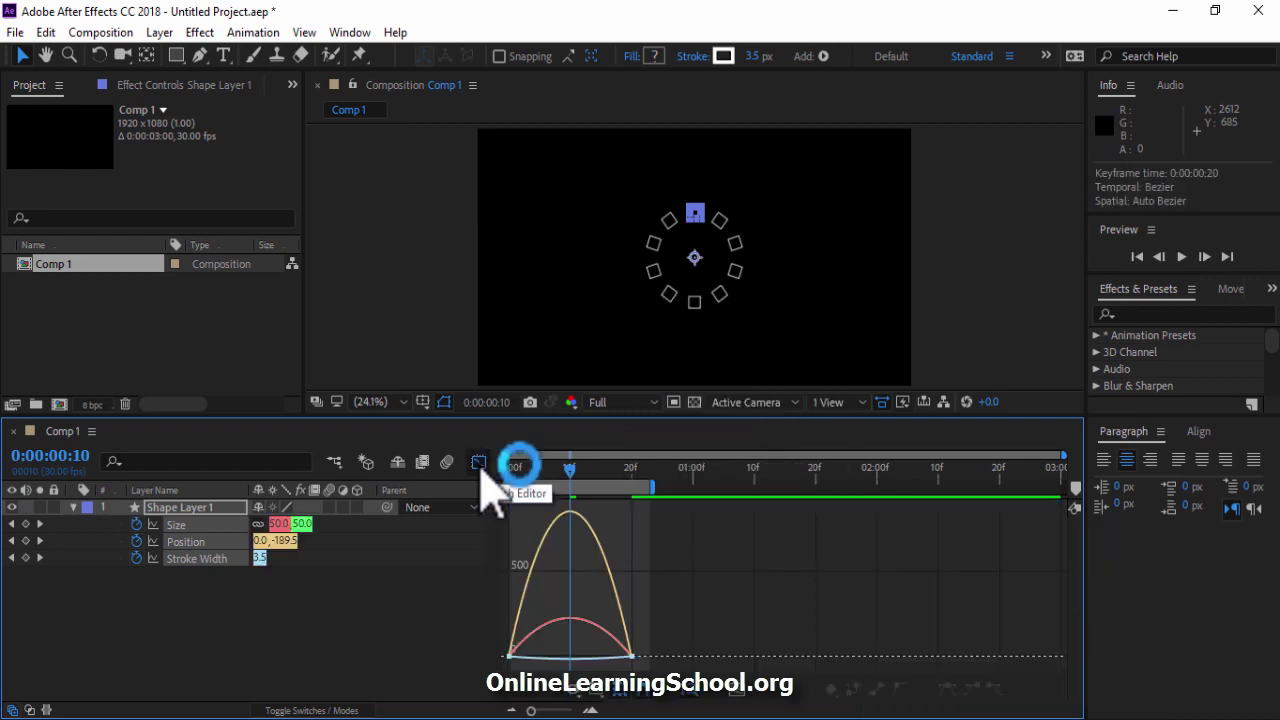
{"action": "right_click", "coordinate": [617, 535]}
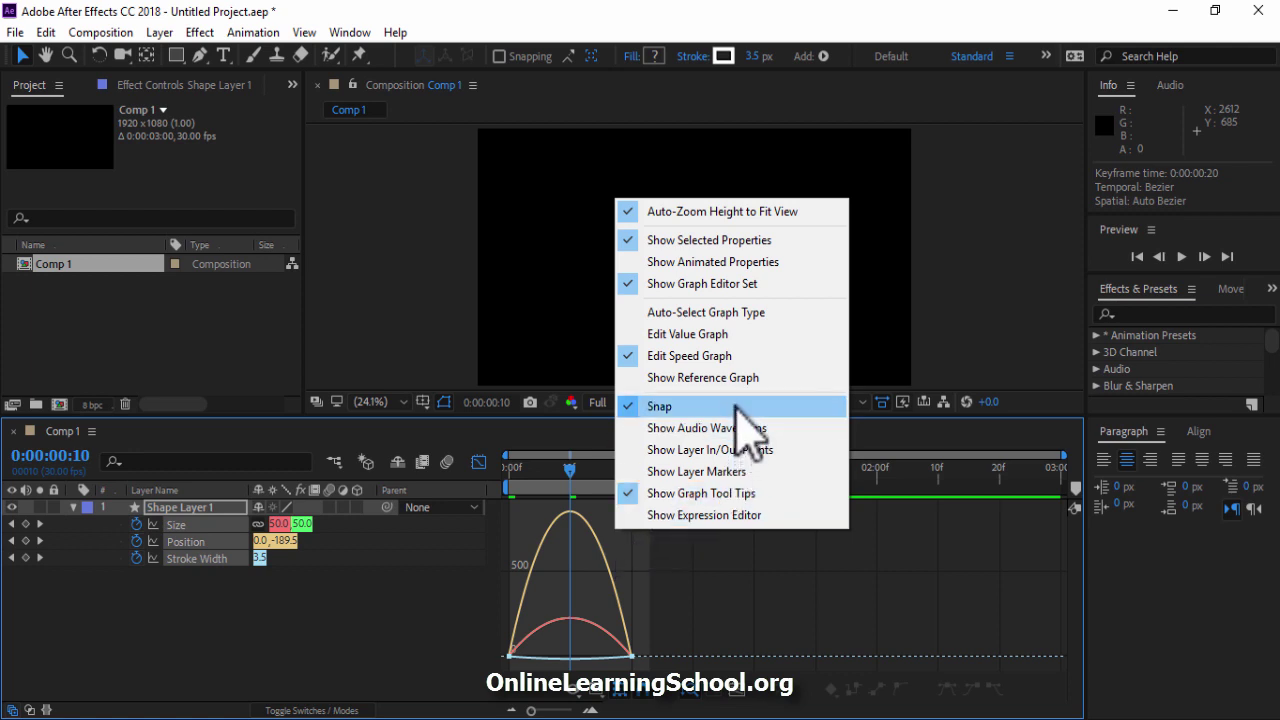
{"action": "left_click_drag", "start_coordinate": [723, 600], "coordinate": [543, 663]}
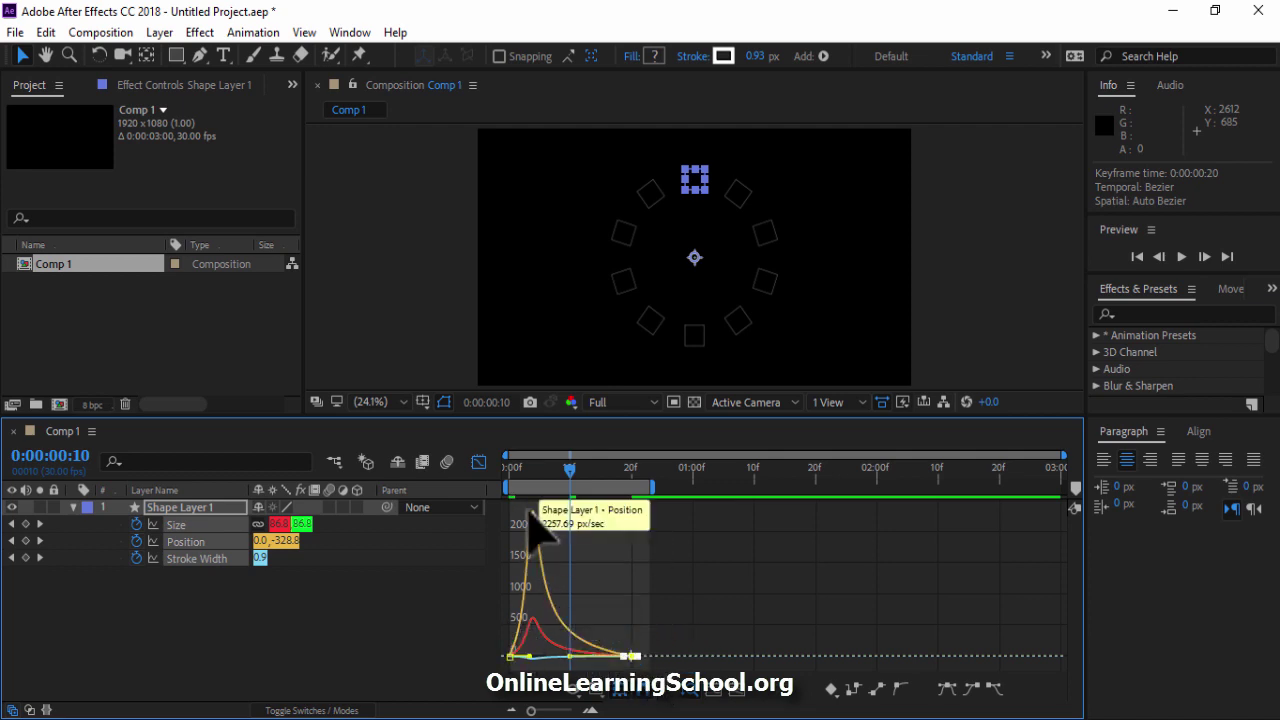
- Preview the eased burst, then duplicate Shape Layer 1 into Shape Layer 2
{"action": "left_click", "coordinate": [479, 462]}
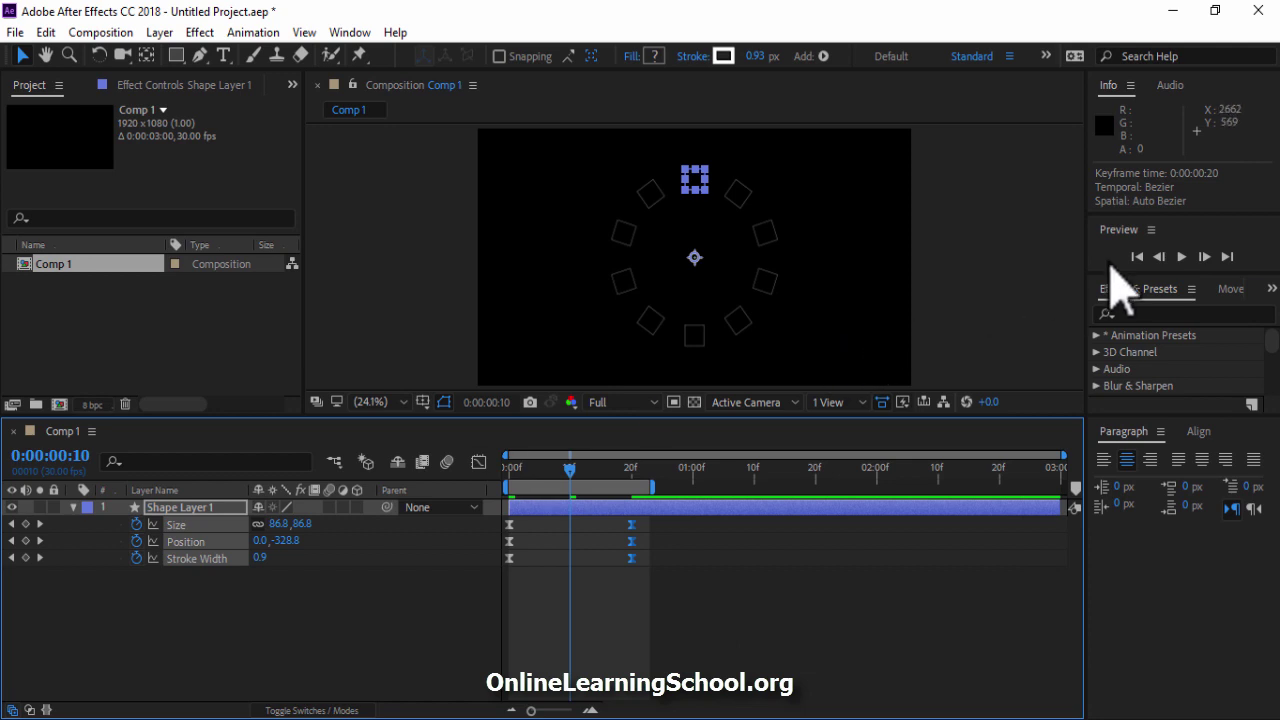
{"action": "left_click", "coordinate": [1181, 257]}
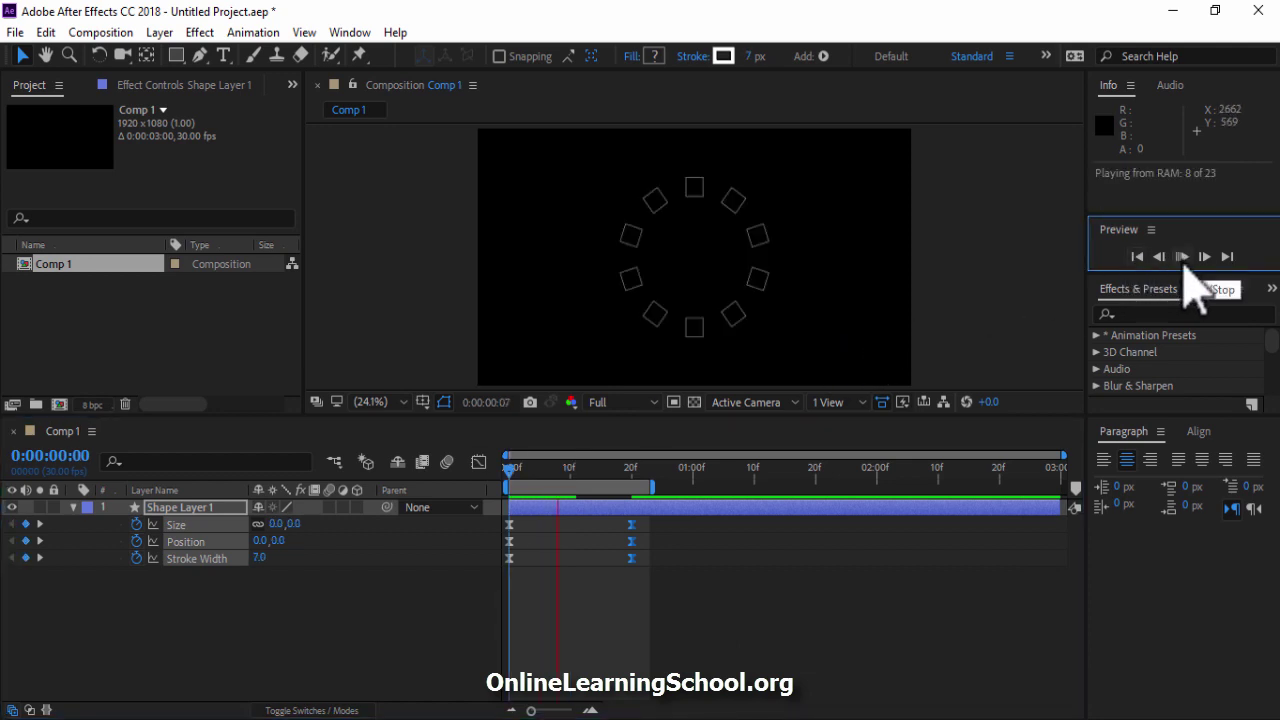
{"action": "left_click", "coordinate": [558, 478]}
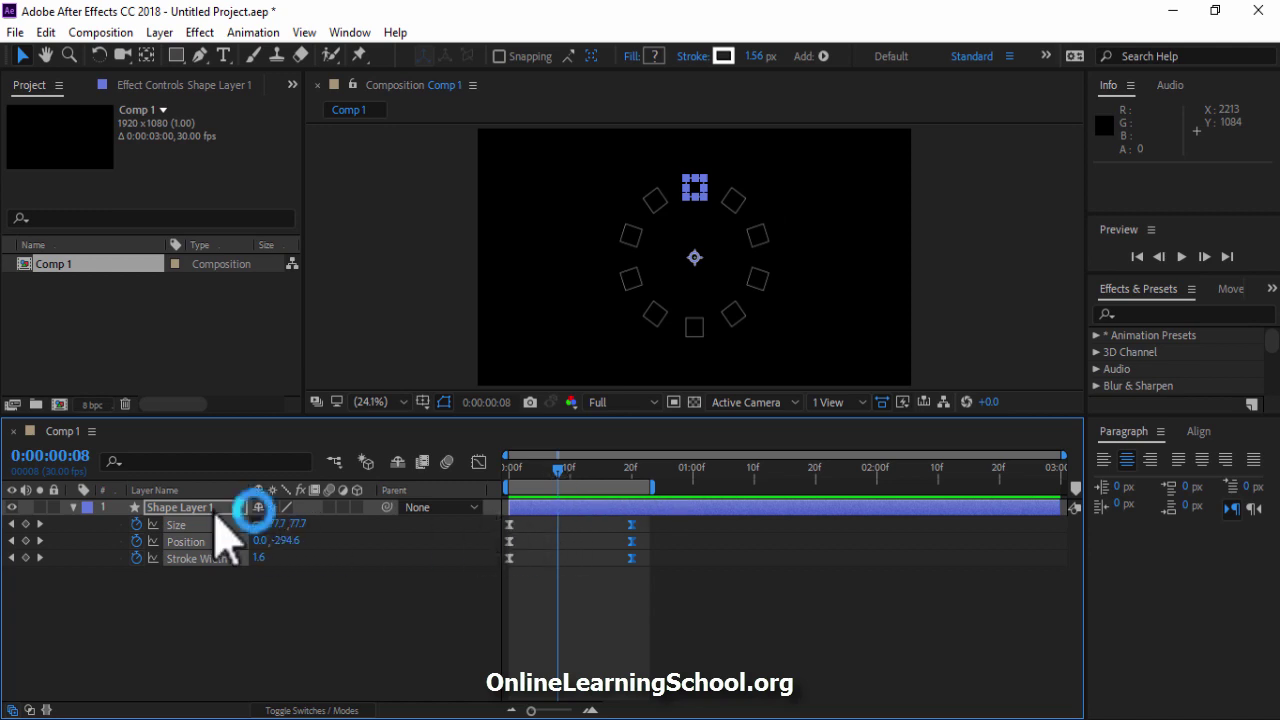
{"action": "left_click", "coordinate": [255, 612]}
{"action": "left_click", "coordinate": [232, 508]}
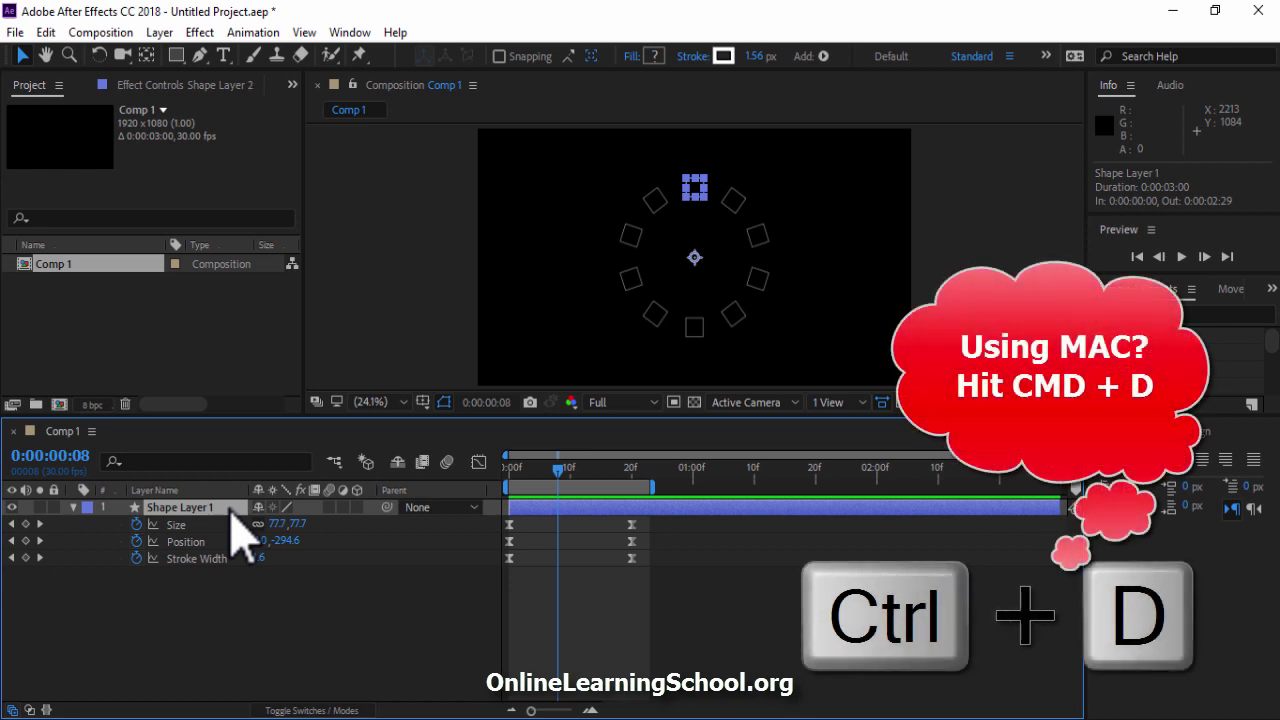
{"action": "key", "text": "ctrl+d"}
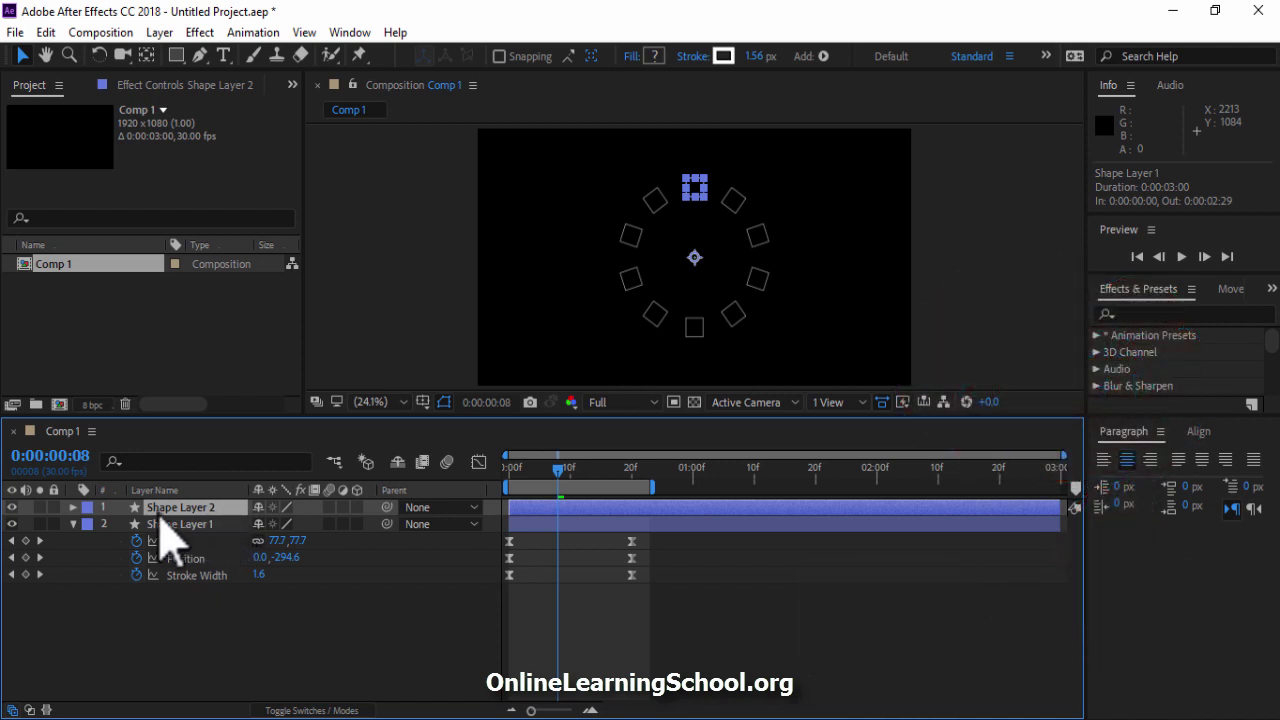
- Raise Shape Layer 2's rectangle Roundness to 100, turning the squares into circles
{"action": "left_click", "coordinate": [73, 508]}
{"action": "left_click", "coordinate": [89, 526]}
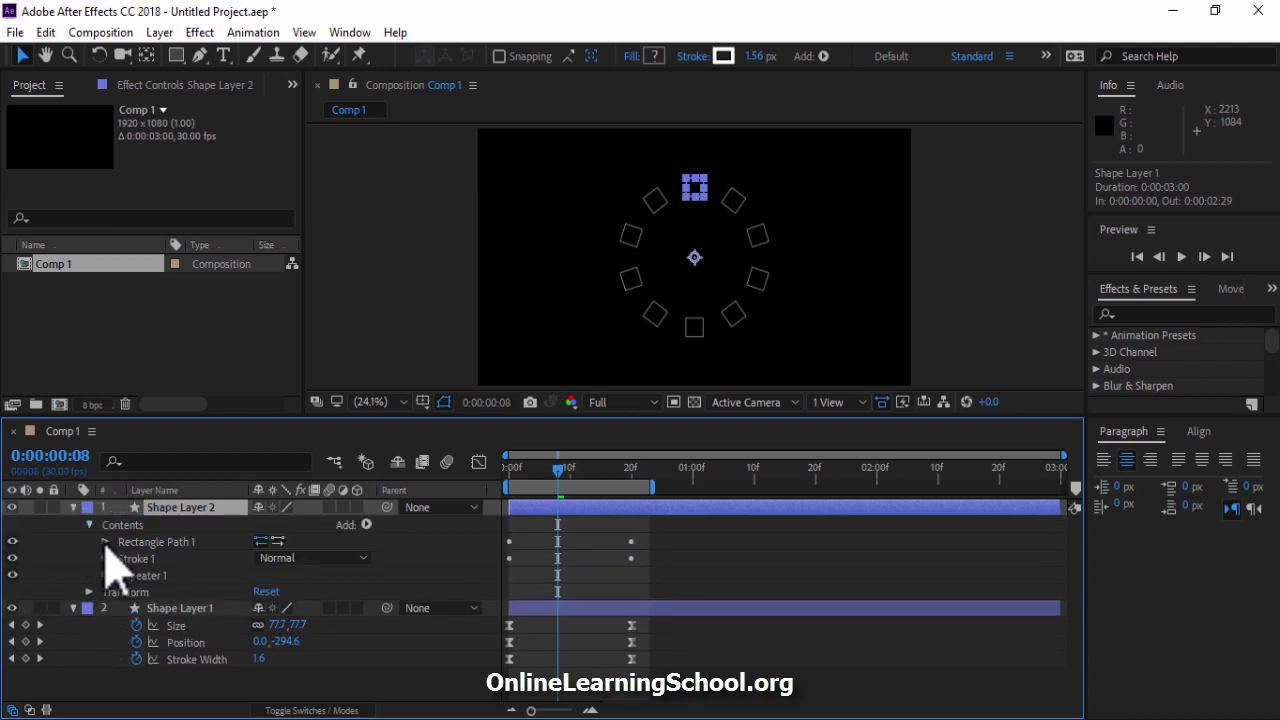
{"action": "left_click", "coordinate": [105, 542]}
{"action": "left_click", "coordinate": [251, 566]}
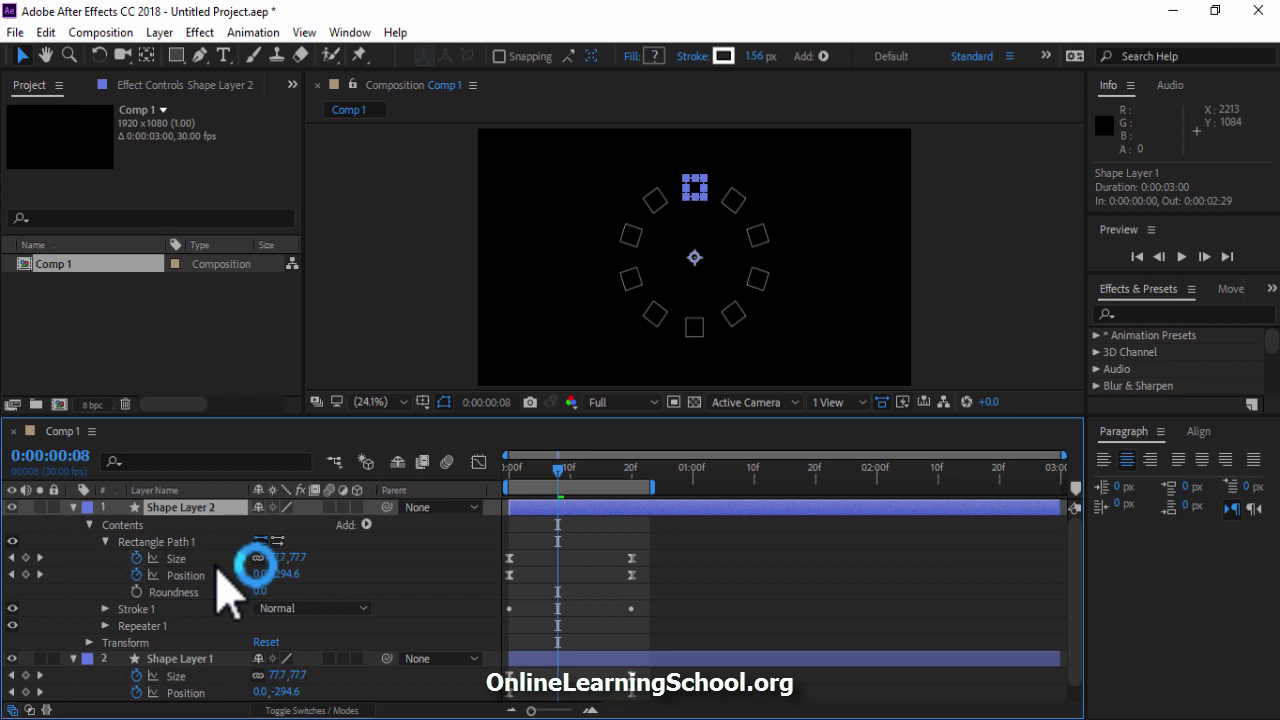
{"action": "left_click", "coordinate": [186, 600]}
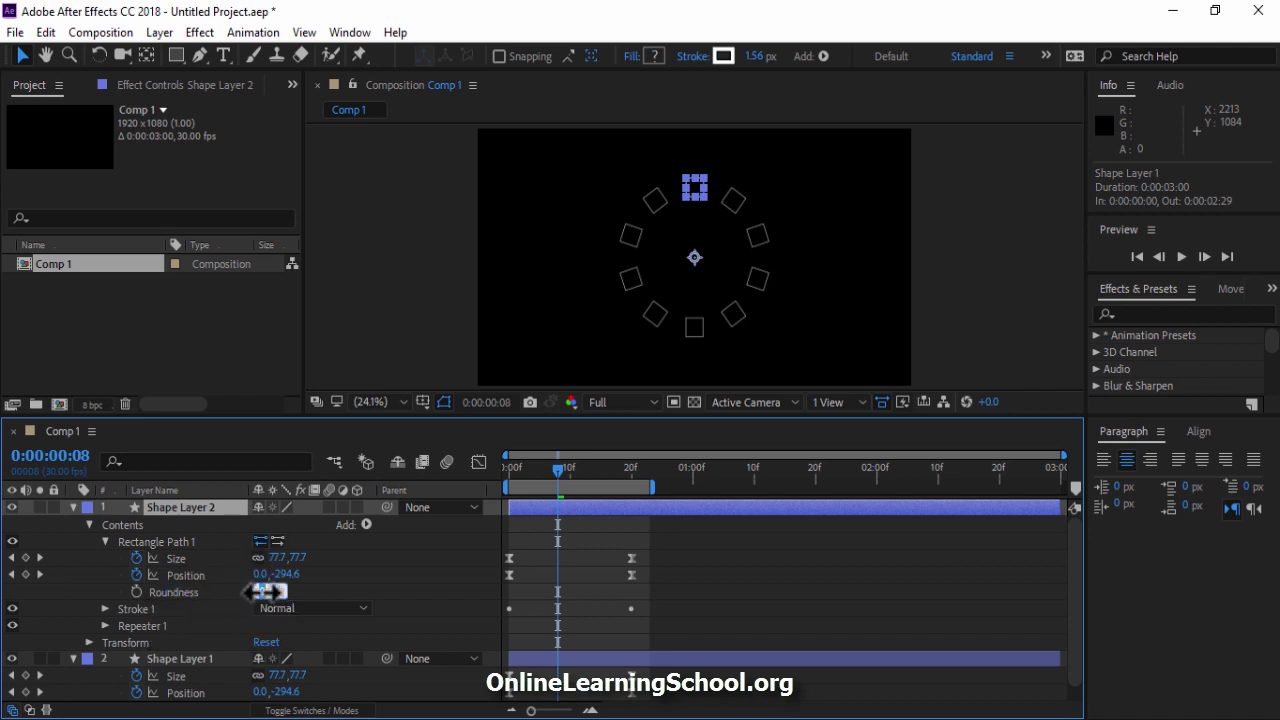
{"action": "left_click_drag", "start_coordinate": [265, 591], "coordinate": [286, 598]}
{"action": "left_click", "coordinate": [555, 485]}
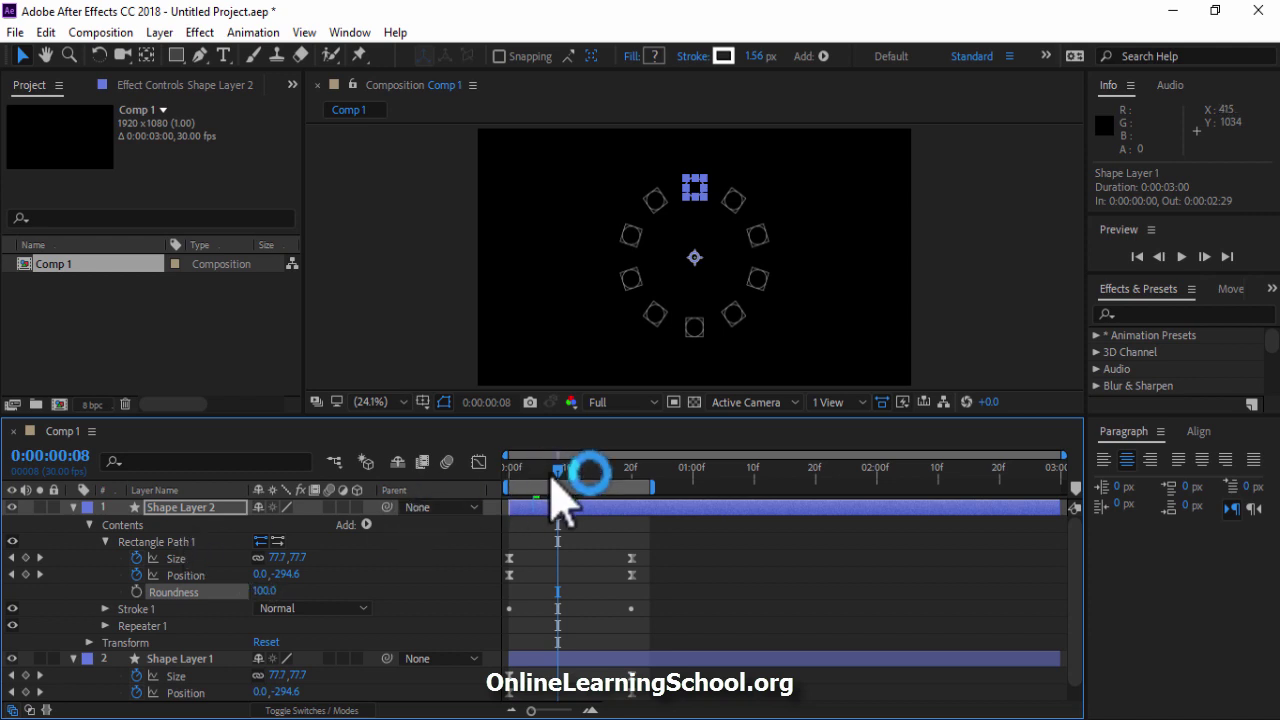
- Move Shape Layer 2's in-point to frame 5 and preview
{"action": "left_click", "coordinate": [541, 476]}
{"action": "left_click", "coordinate": [566, 509]}
{"action": "key", "text": "bracketleft"}
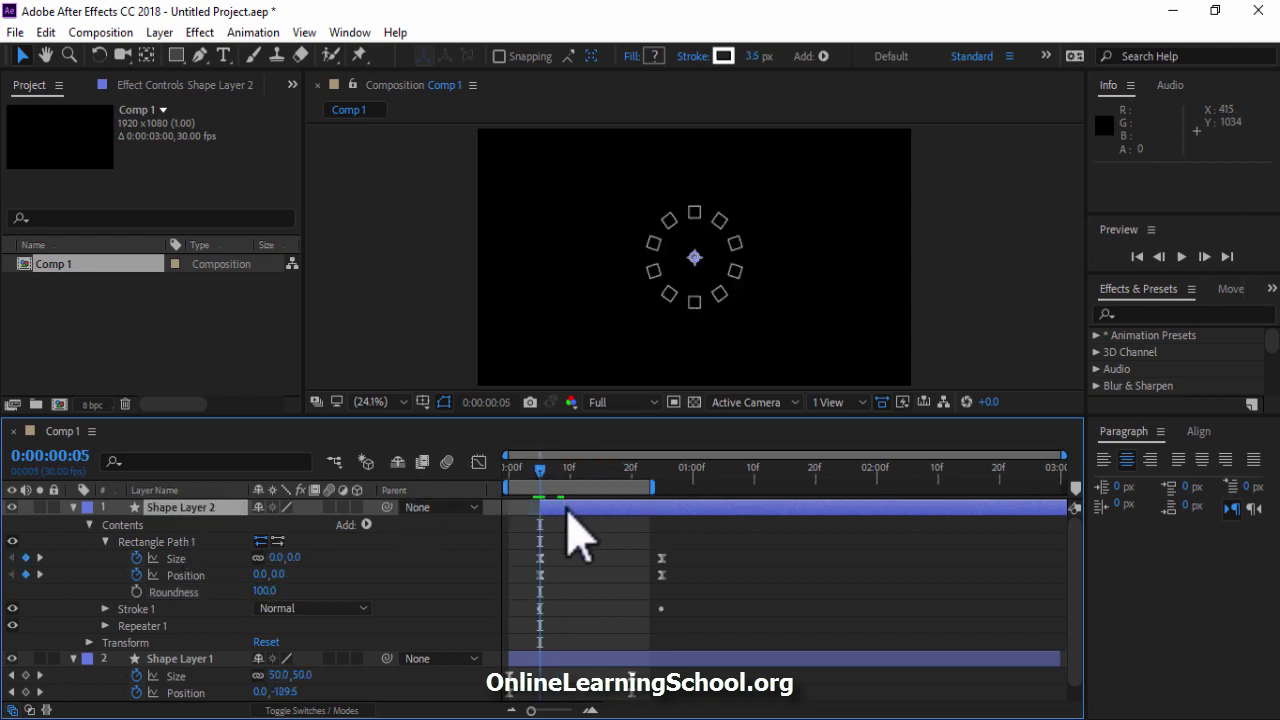
{"action": "left_click", "coordinate": [1181, 257]}
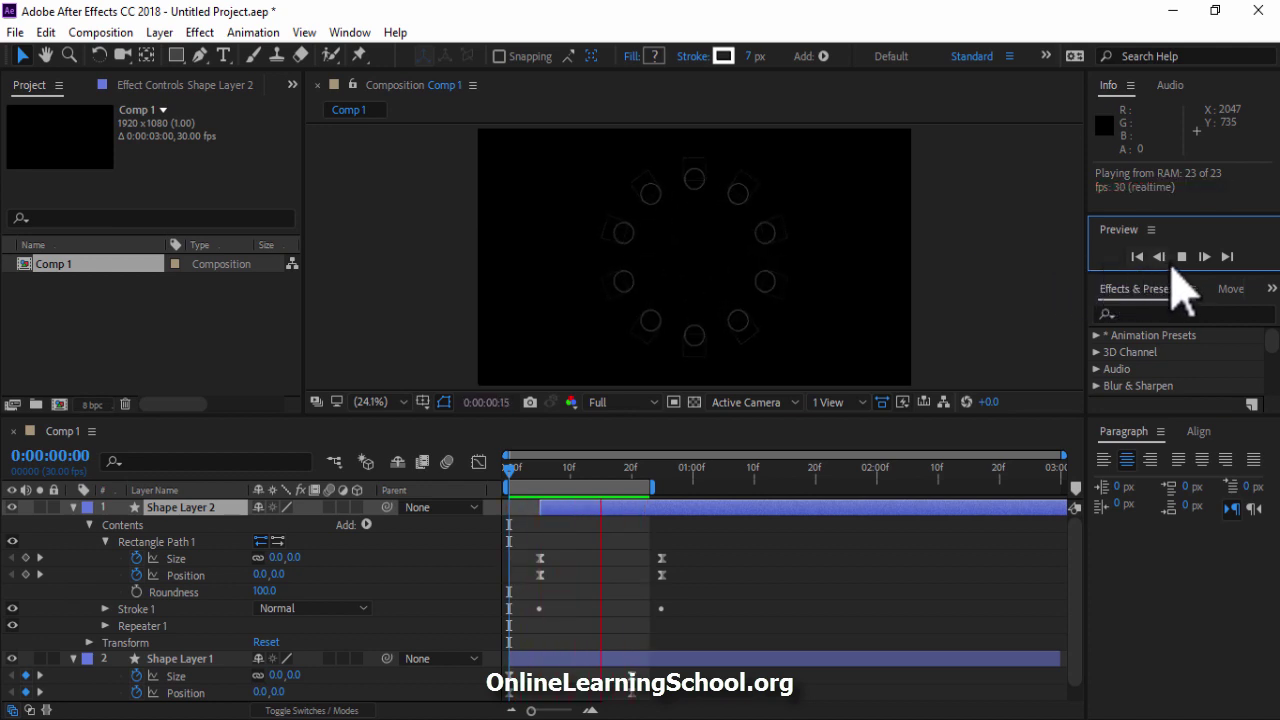
- Duplicate both shape layers and place the copies at the top of the stack
{"action": "left_click", "coordinate": [1180, 258]}
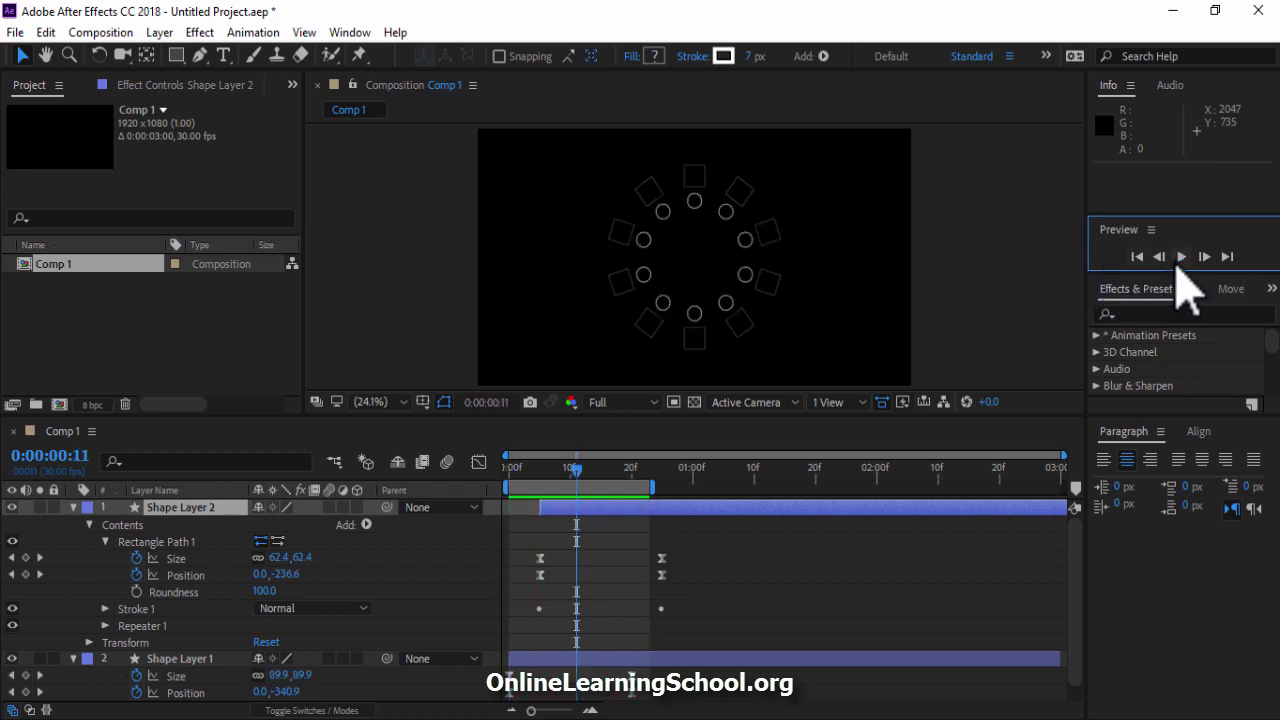
{"action": "left_click", "coordinate": [86, 529]}
{"action": "key", "text": "ctrl+grave"}
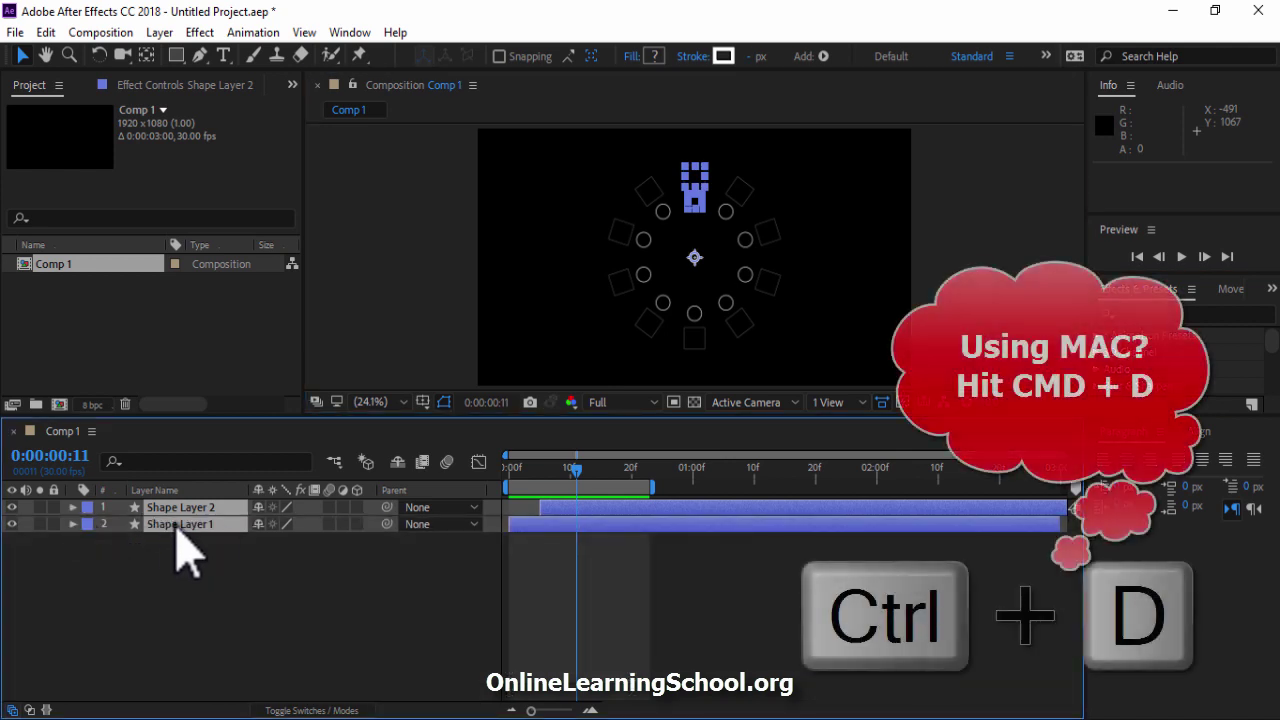
{"action": "key", "text": "ctrl+d"}
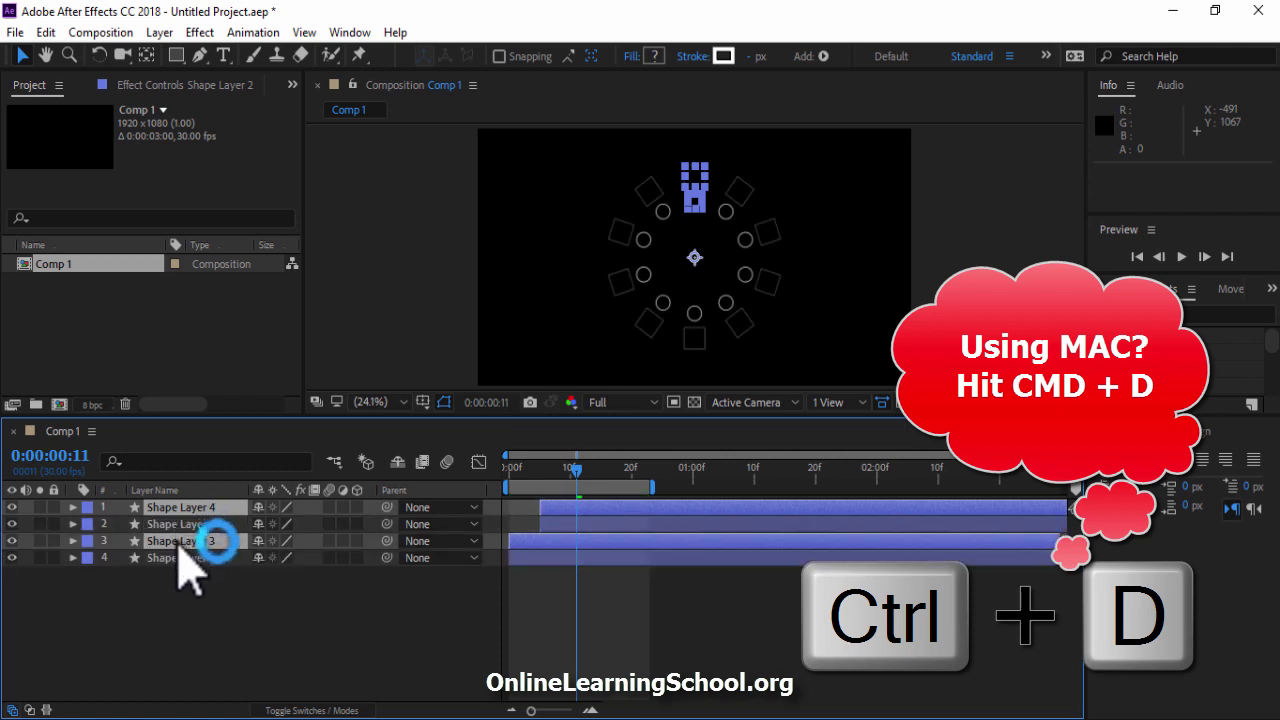
{"action": "left_click_drag", "start_coordinate": [181, 534], "coordinate": [181, 533]}
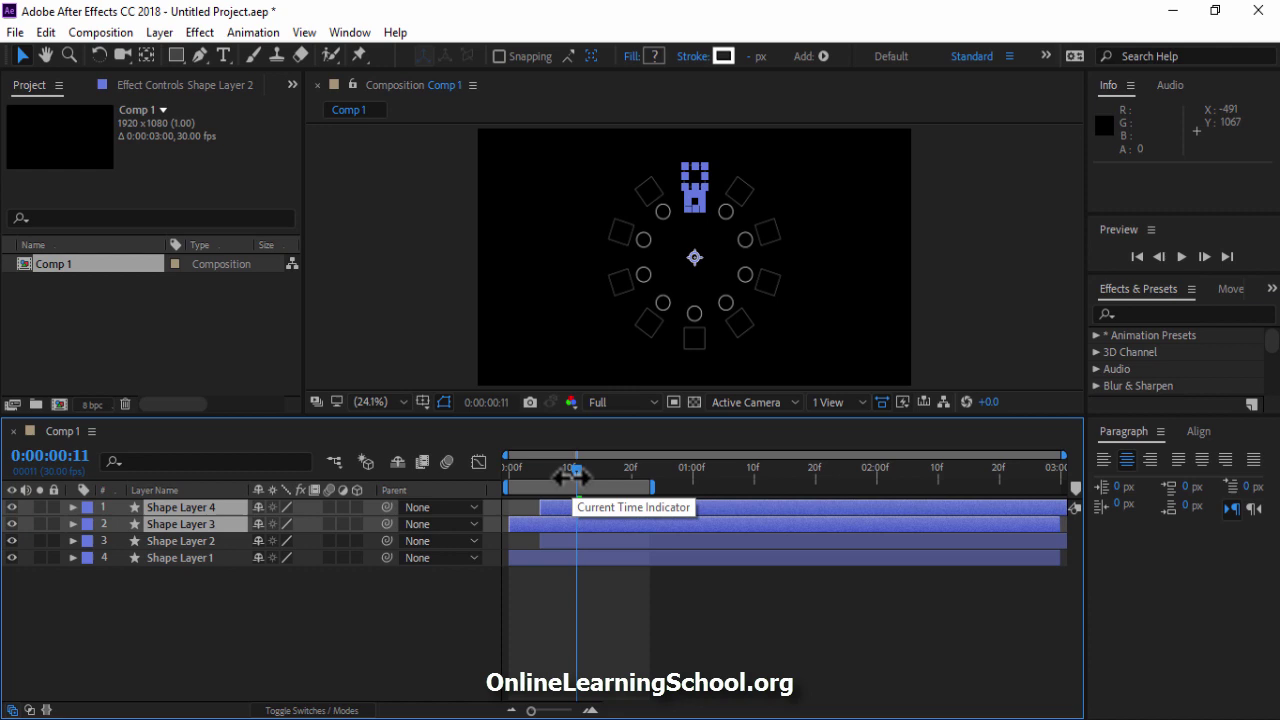
- Slide the copied layers 10 frames later and preview the animation
{"action": "left_click_drag", "start_coordinate": [575, 468], "coordinate": [570, 468]}
{"action": "left_click_drag", "start_coordinate": [582, 522], "coordinate": [780, 487]}
{"action": "left_click", "coordinate": [1181, 257]}
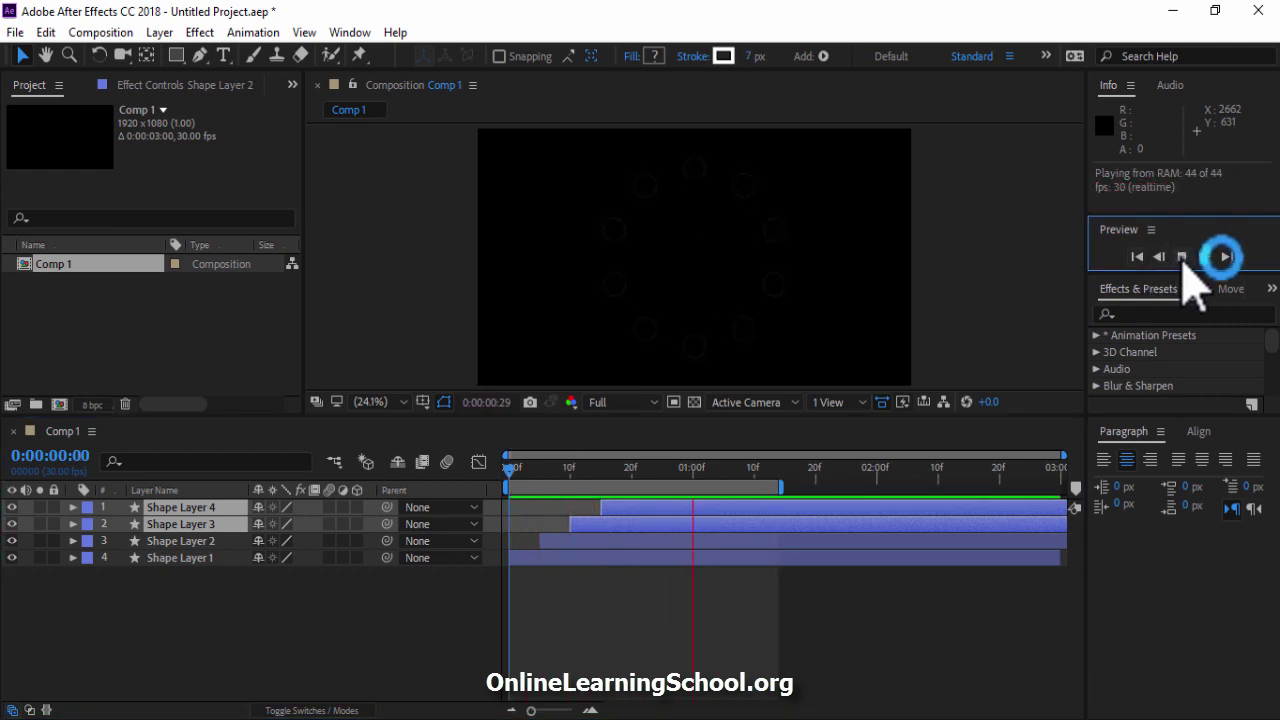
{"action": "left_click_drag", "start_coordinate": [645, 467], "coordinate": [631, 467]}
- Give Shape Layer 1 a red stroke and Shape Layer 2 a green stroke
{"action": "left_click", "coordinate": [212, 558]}
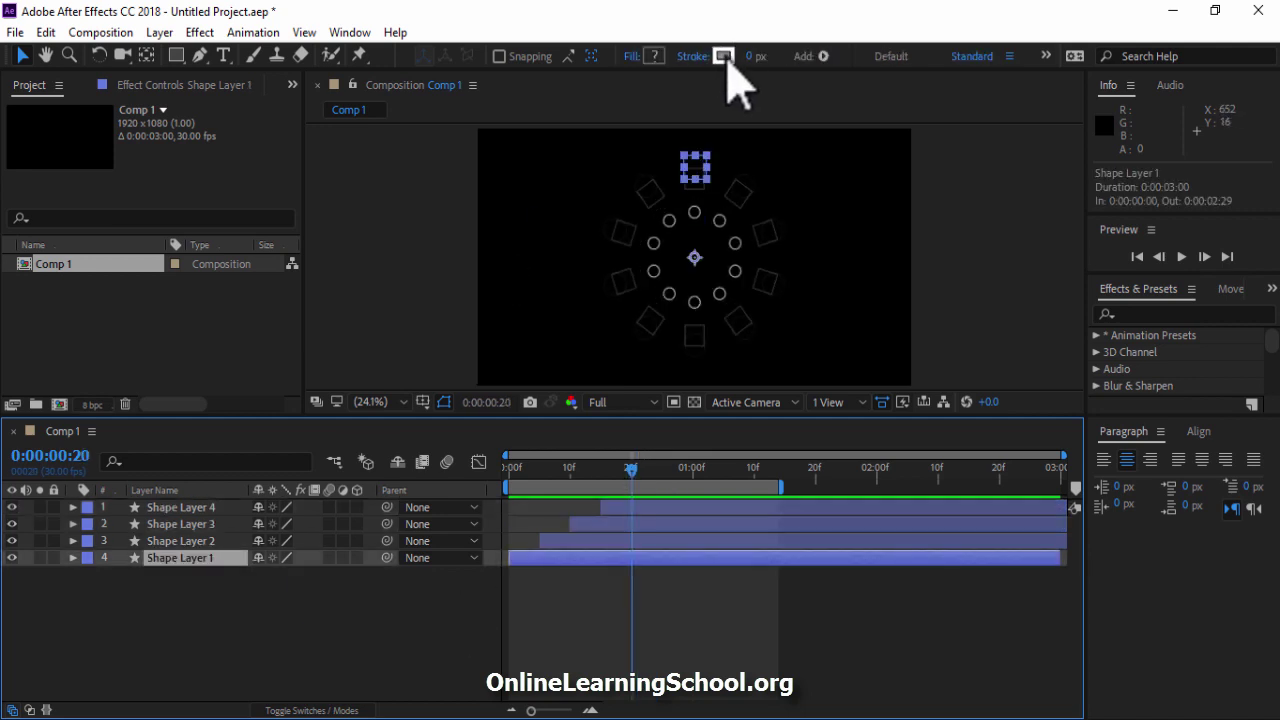
{"action": "left_click", "coordinate": [723, 56]}
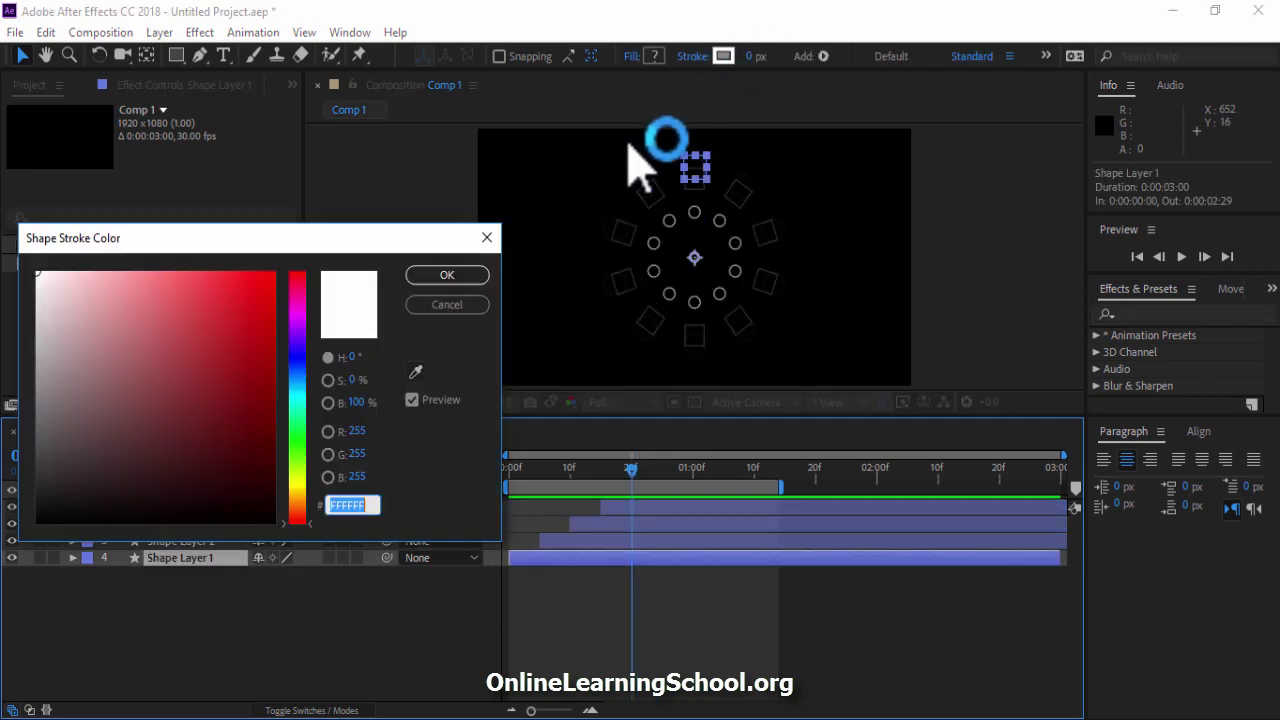
{"action": "left_click", "coordinate": [272, 274]}
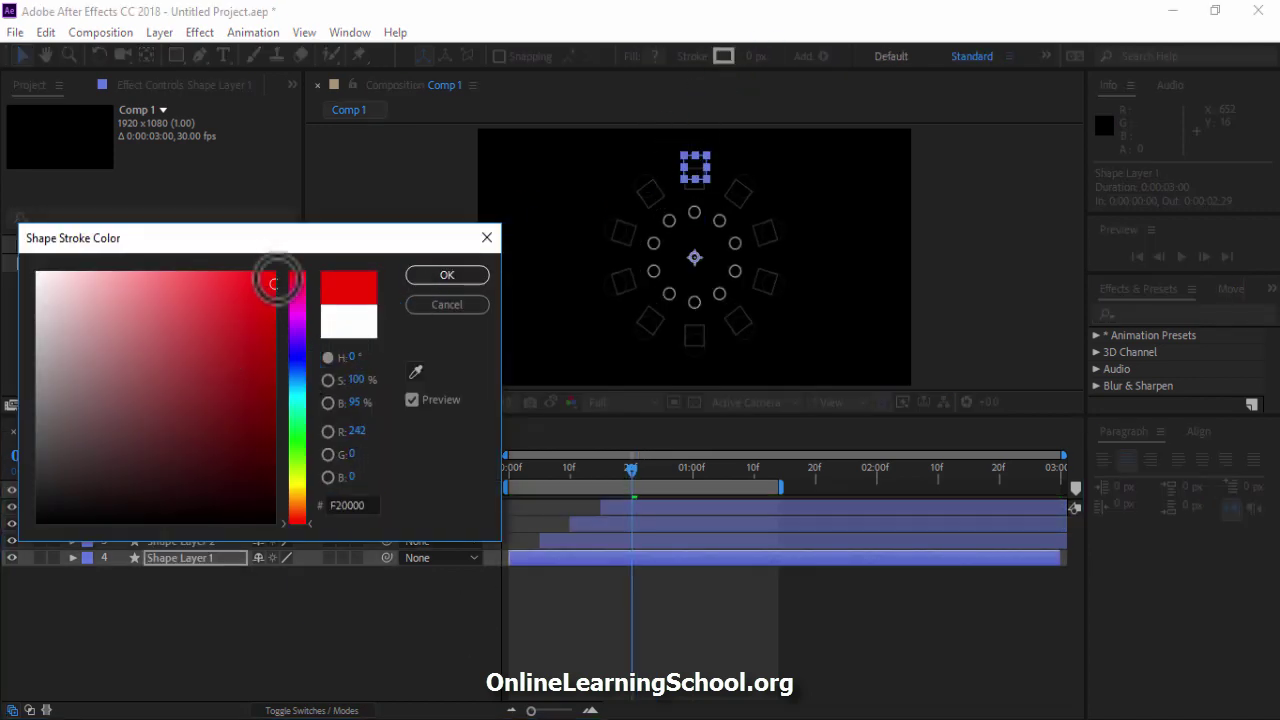
{"action": "left_click", "coordinate": [440, 274]}
{"action": "left_click", "coordinate": [230, 541]}
{"action": "left_click", "coordinate": [723, 56]}
{"action": "left_click", "coordinate": [306, 443]}
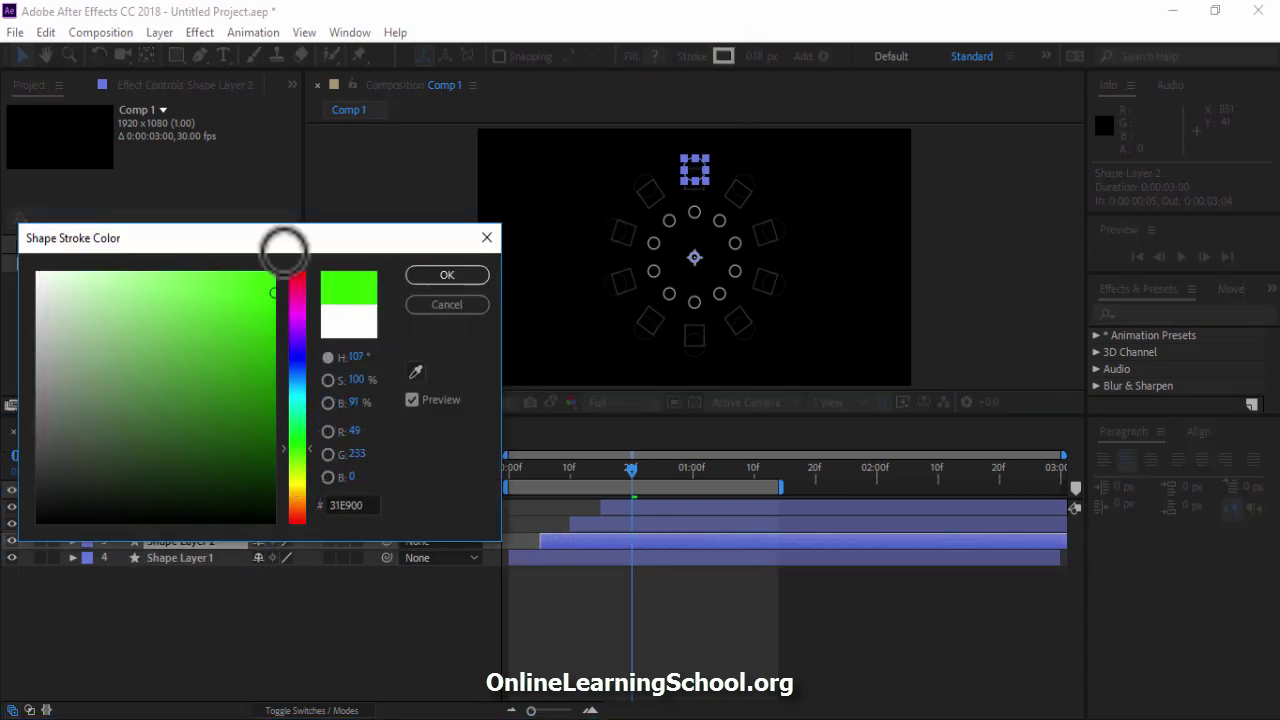
{"action": "left_click", "coordinate": [443, 274]}
- Set Shape Layer 3's stroke to bright yellow and preview the animation
{"action": "left_click", "coordinate": [565, 467]}
{"action": "left_click", "coordinate": [625, 467]}
{"action": "left_click", "coordinate": [220, 524]}
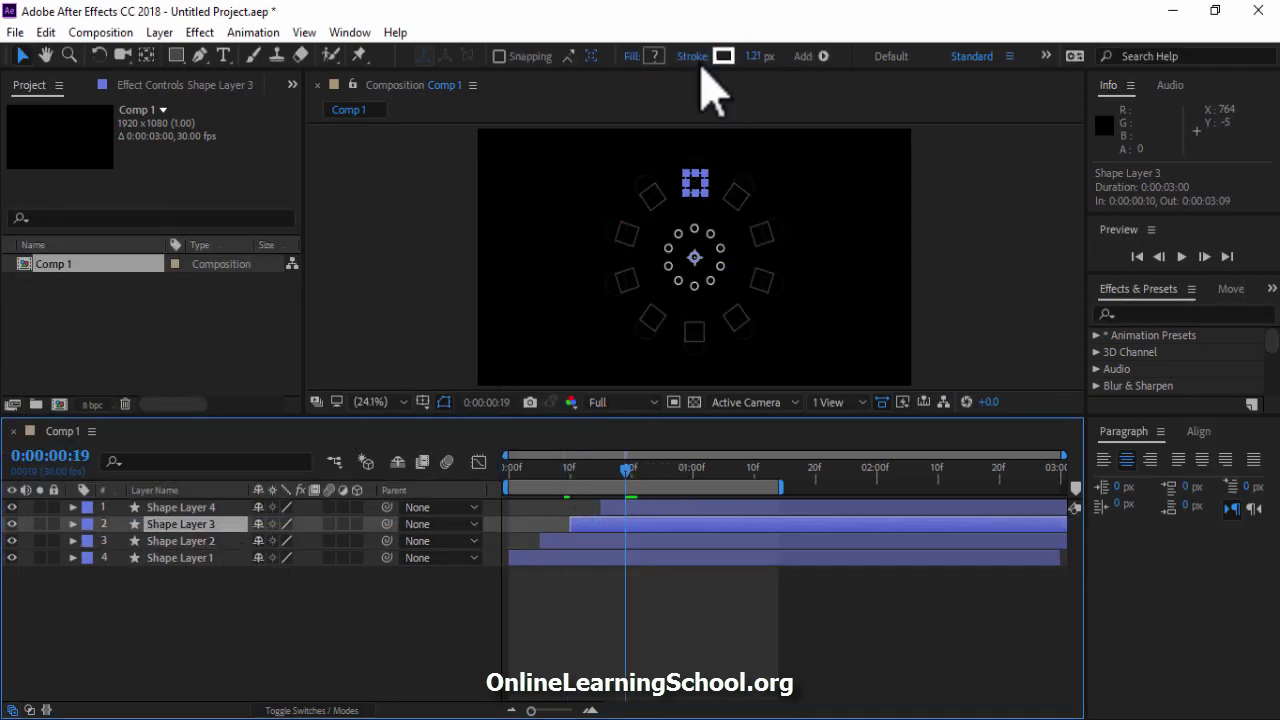
{"action": "left_click", "coordinate": [723, 56]}
{"action": "left_click_drag", "start_coordinate": [298, 438], "coordinate": [298, 485]}
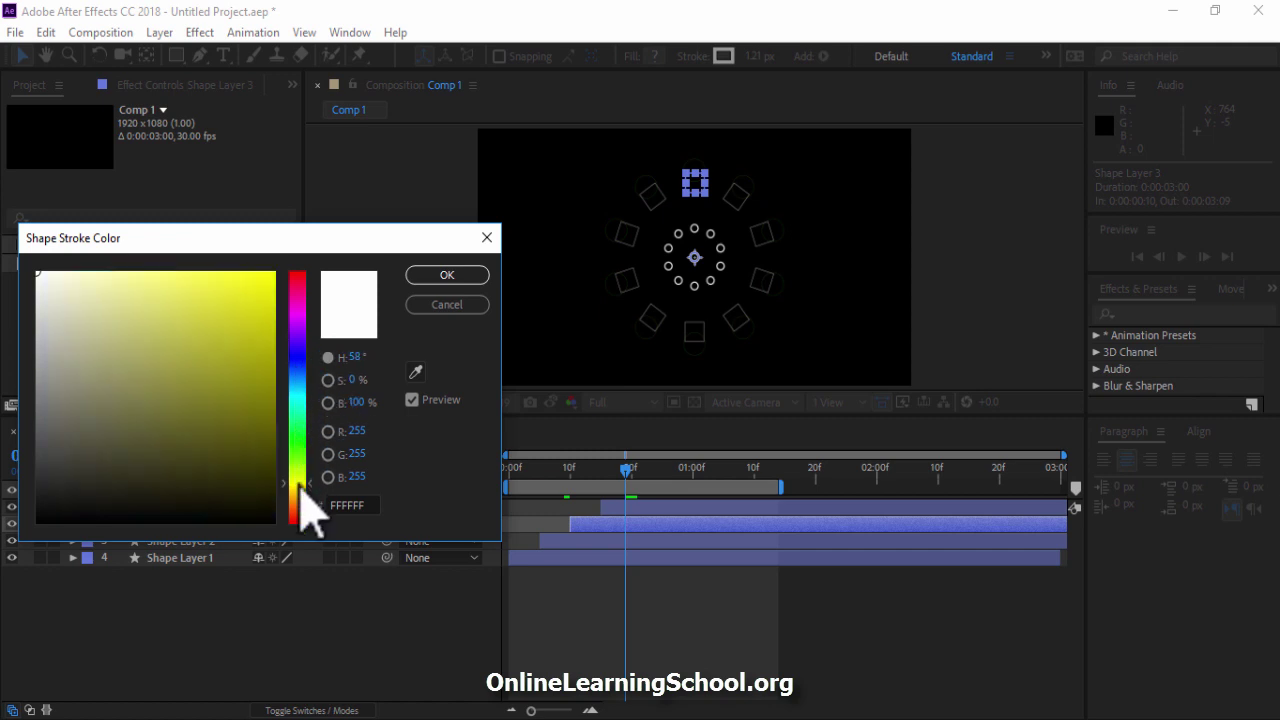
{"action": "left_click", "coordinate": [272, 274]}
{"action": "left_click", "coordinate": [445, 278]}
{"action": "left_click", "coordinate": [695, 228]}
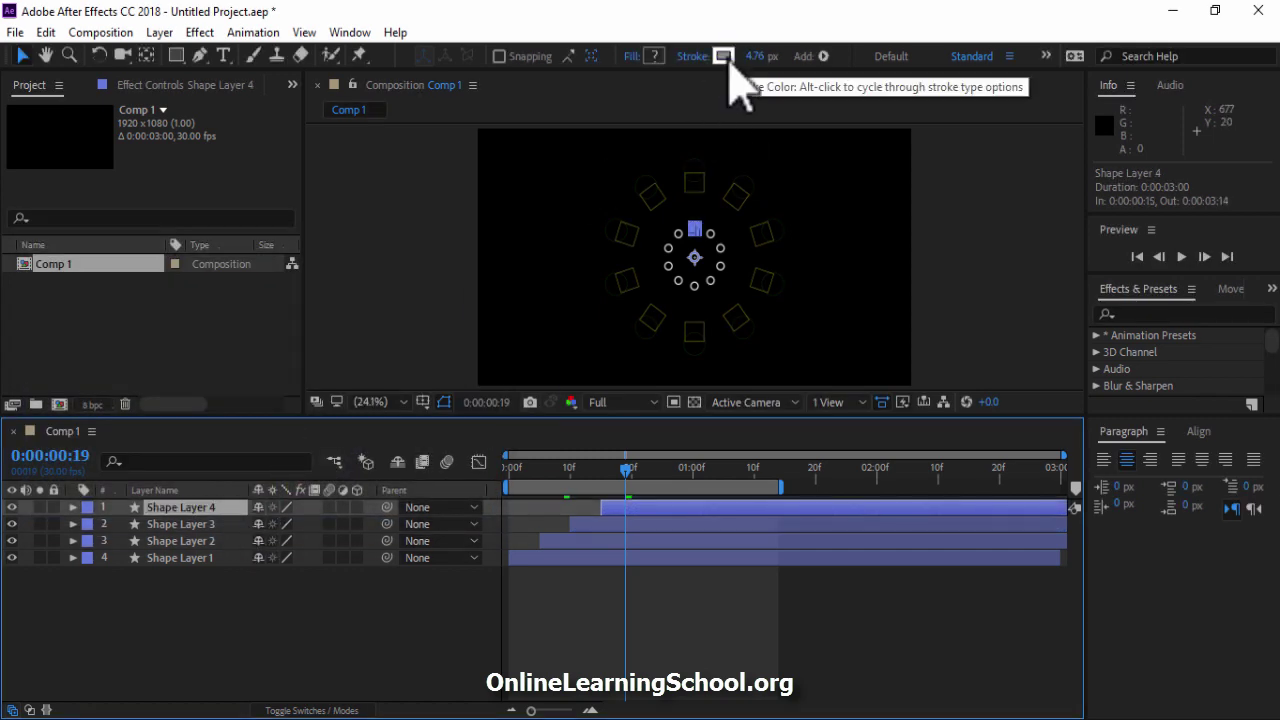
{"action": "left_click", "coordinate": [1181, 256]}
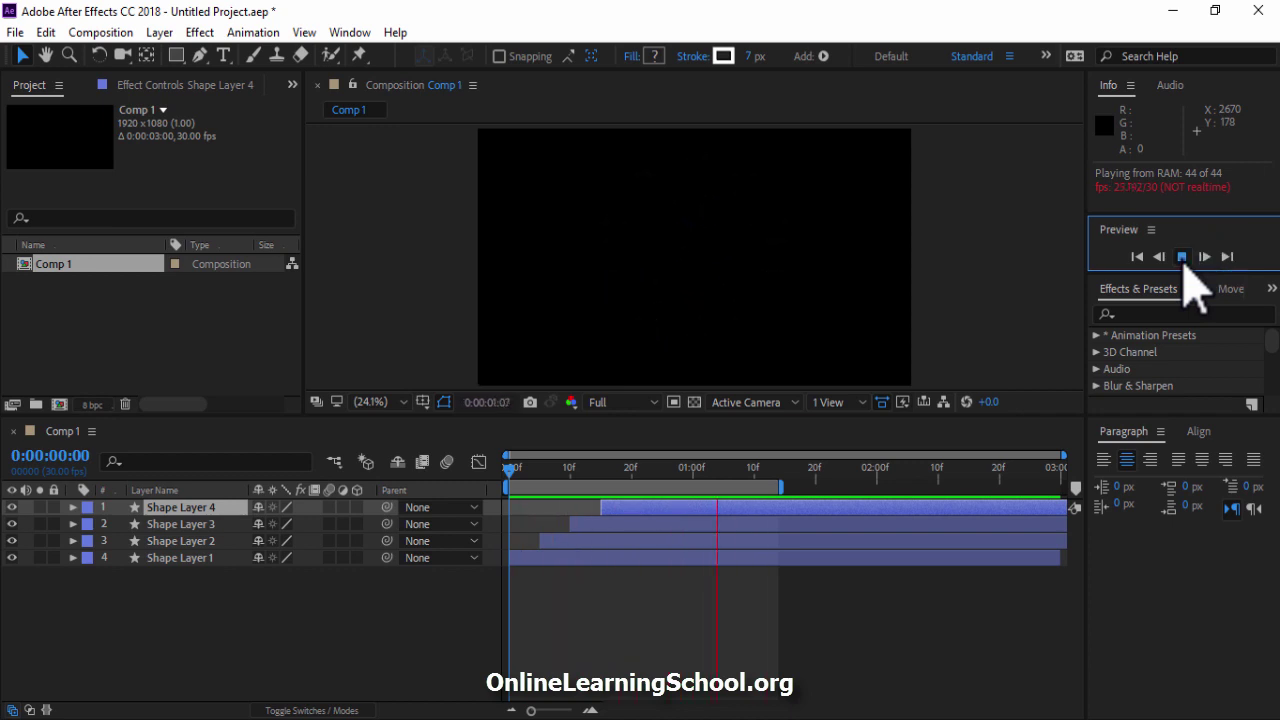
- Stop the preview, deselect all layers, and turn on the Title/Action Safe guides in the viewer
{"action": "left_click", "coordinate": [1182, 259]}
{"action": "left_click", "coordinate": [390, 625]}
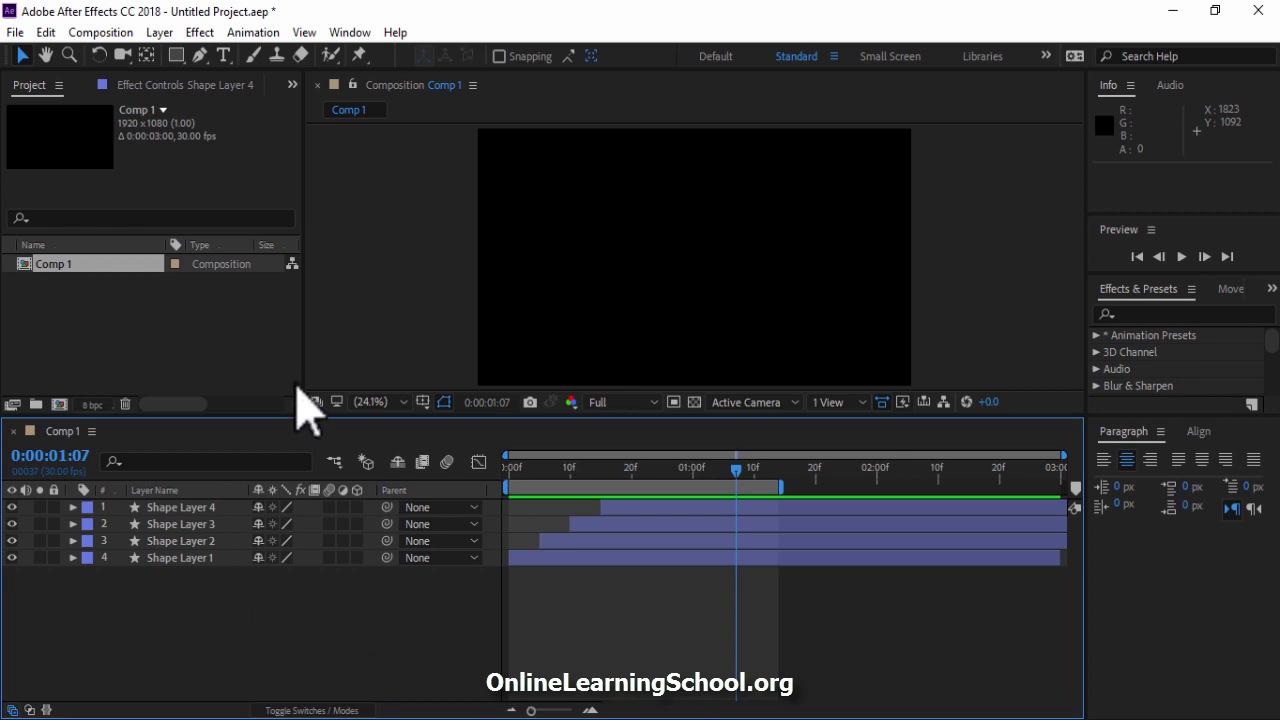
{"action": "left_click", "coordinate": [422, 402]}
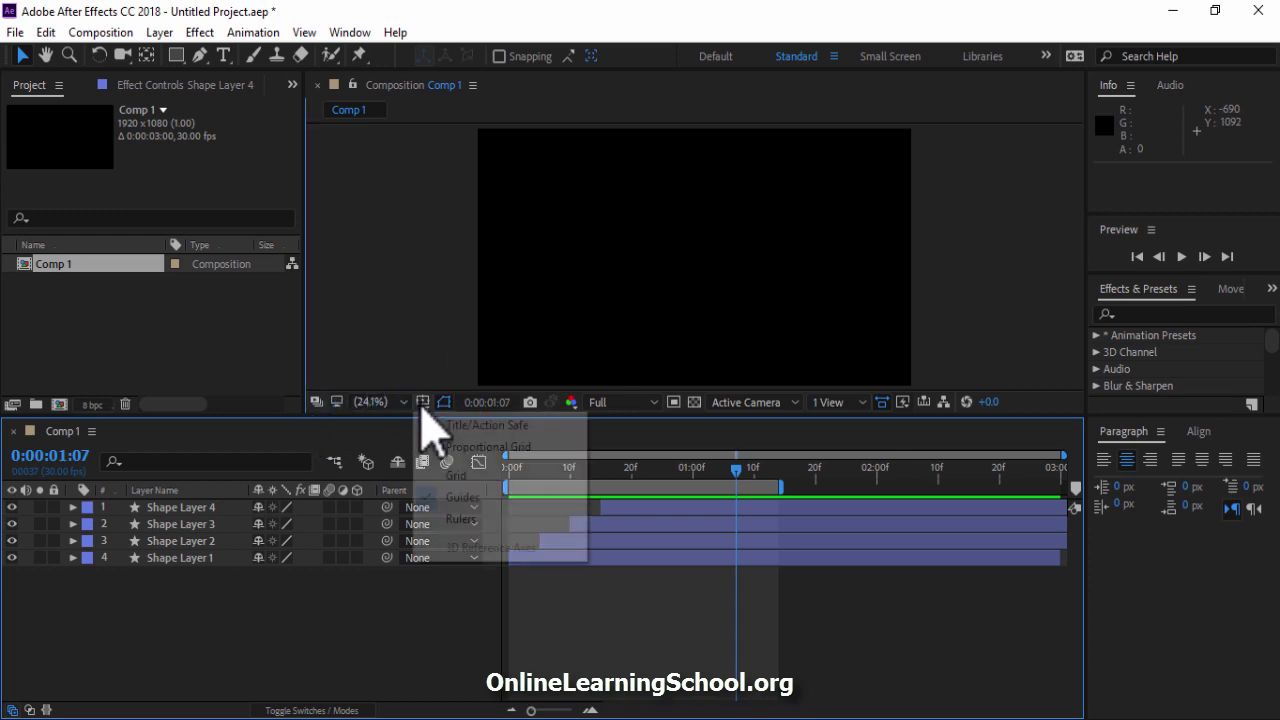
{"action": "left_click", "coordinate": [525, 426]}
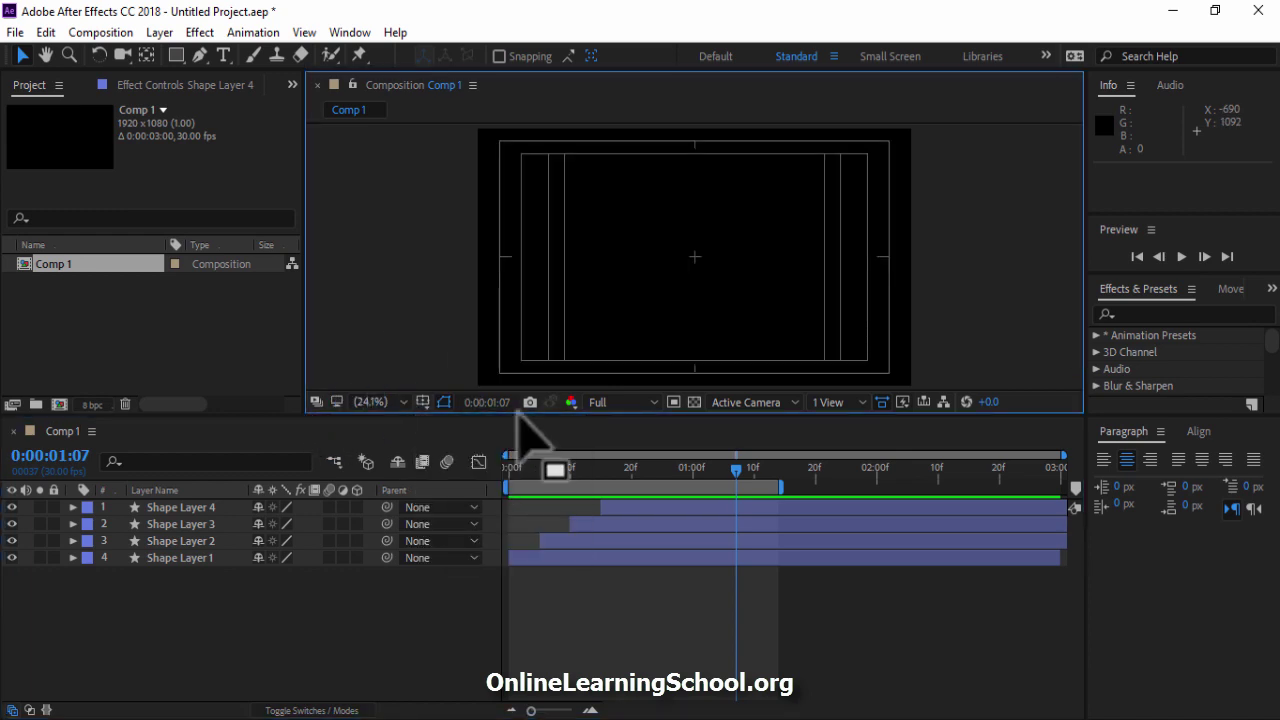
- With the Pen tool, draw a straight vertical line rising from the composition centre
{"action": "left_click", "coordinate": [199, 56]}
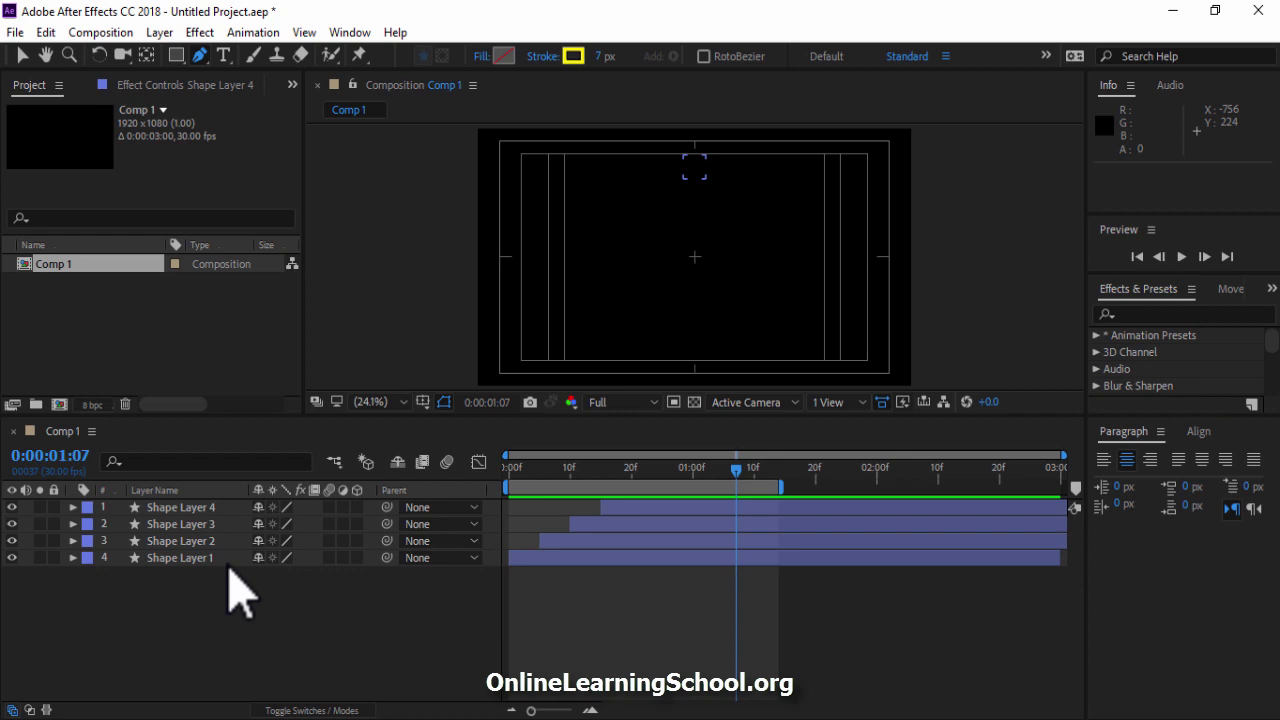
{"action": "left_click", "coordinate": [385, 402]}
{"action": "left_click", "coordinate": [415, 212]}
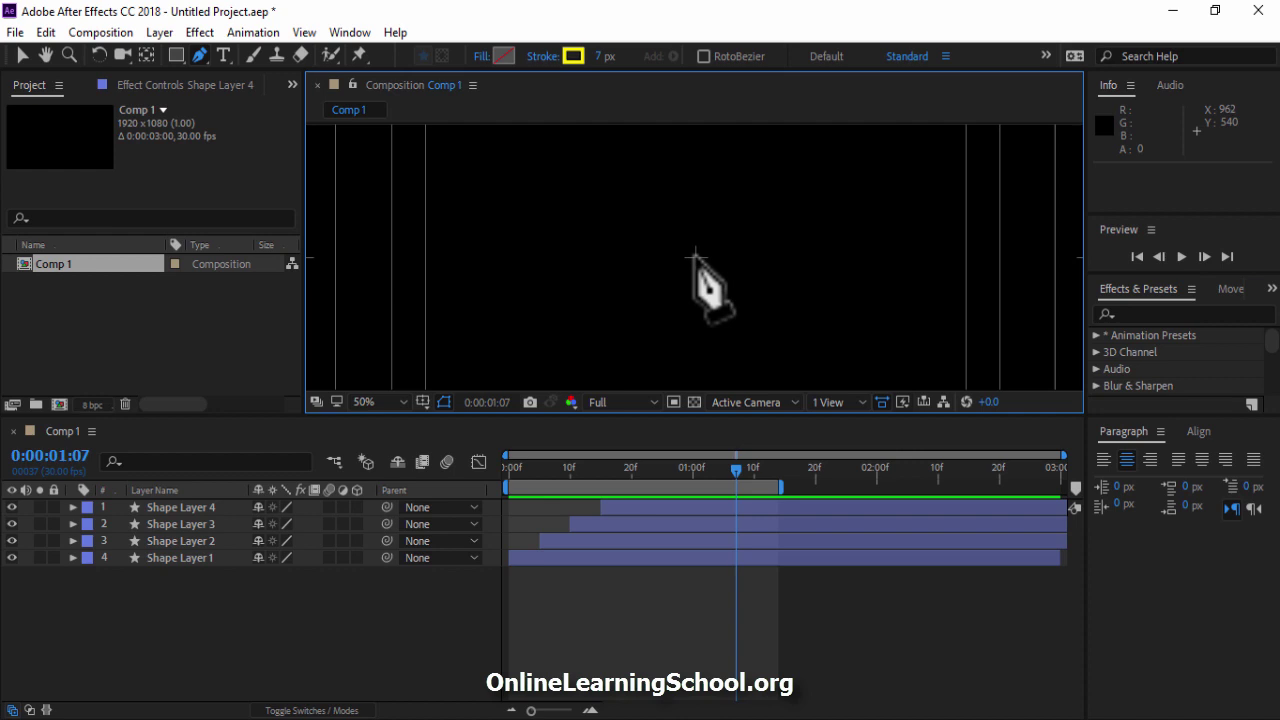
{"action": "left_click", "coordinate": [696, 257]}
{"action": "left_click", "coordinate": [404, 402]}
{"action": "left_click", "coordinate": [380, 40]}
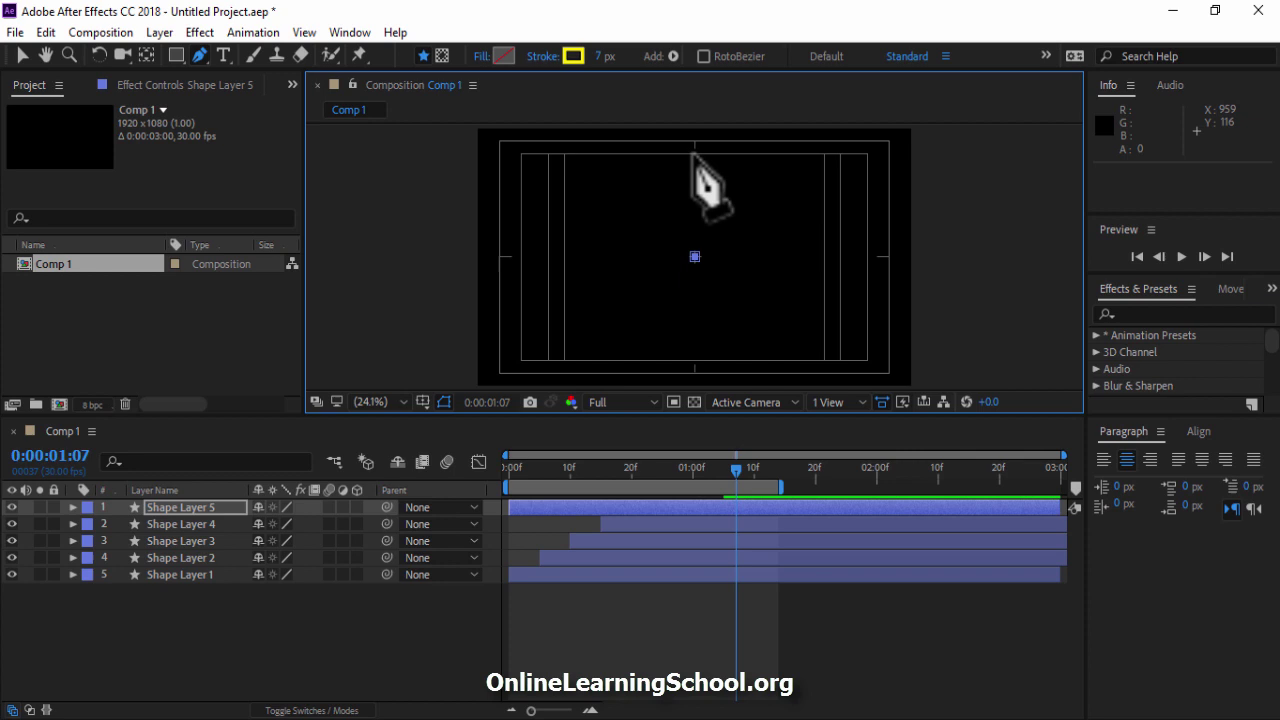
{"action": "key", "text": "shift"}
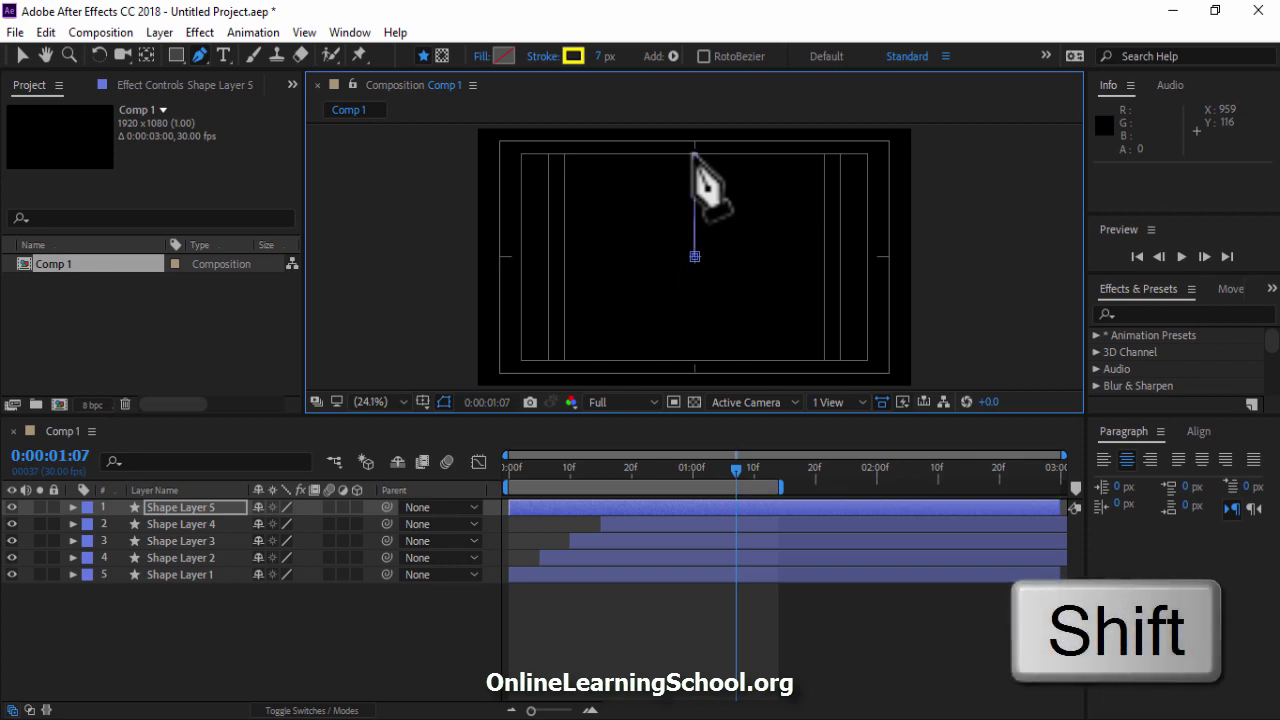
{"action": "left_click", "coordinate": [694, 157], "text": "shift"}
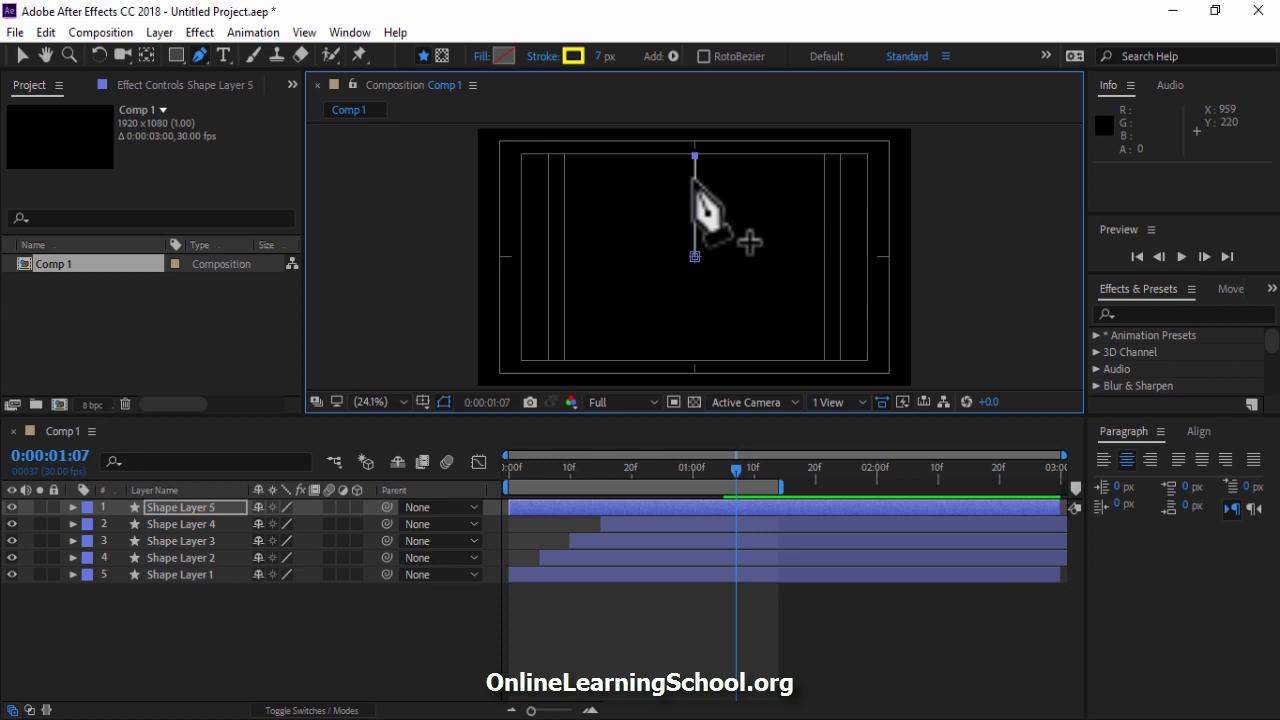
- Centre Shape Layer 5's line horizontally in the composition and finish the path
{"action": "left_click", "coordinate": [243, 510]}
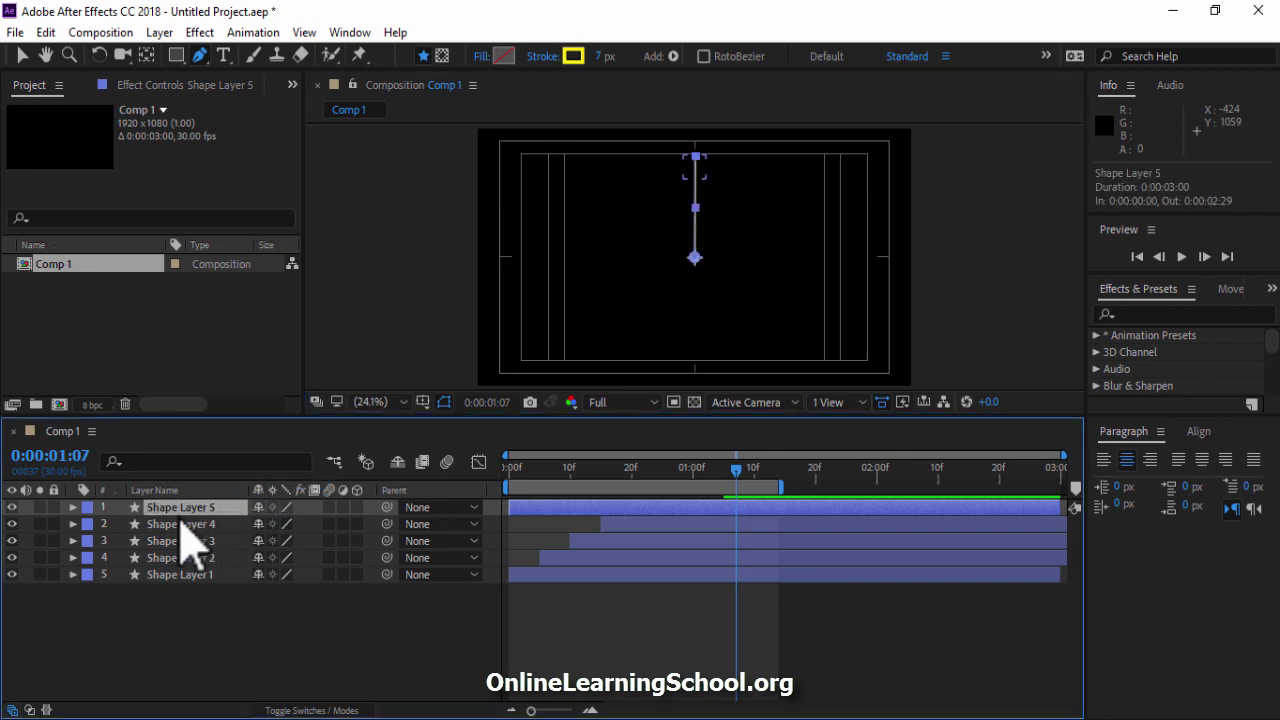
{"action": "left_click", "coordinate": [1200, 437]}
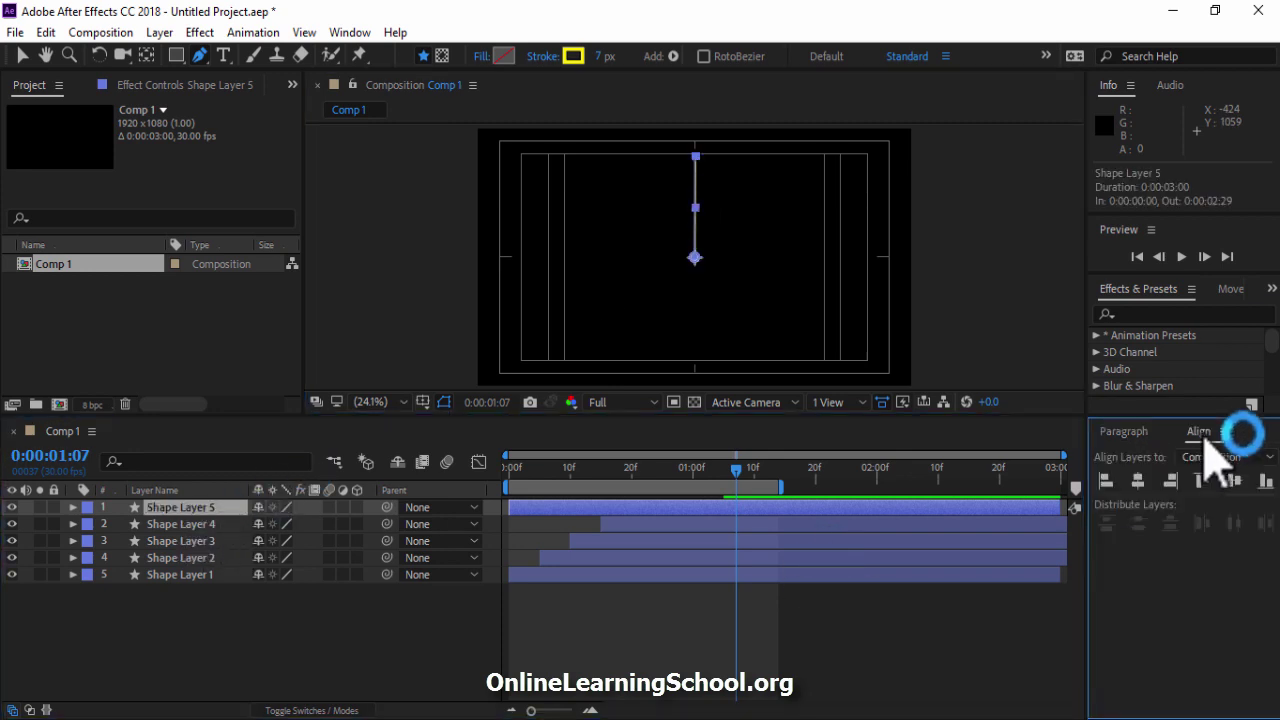
{"action": "left_click", "coordinate": [1139, 484]}
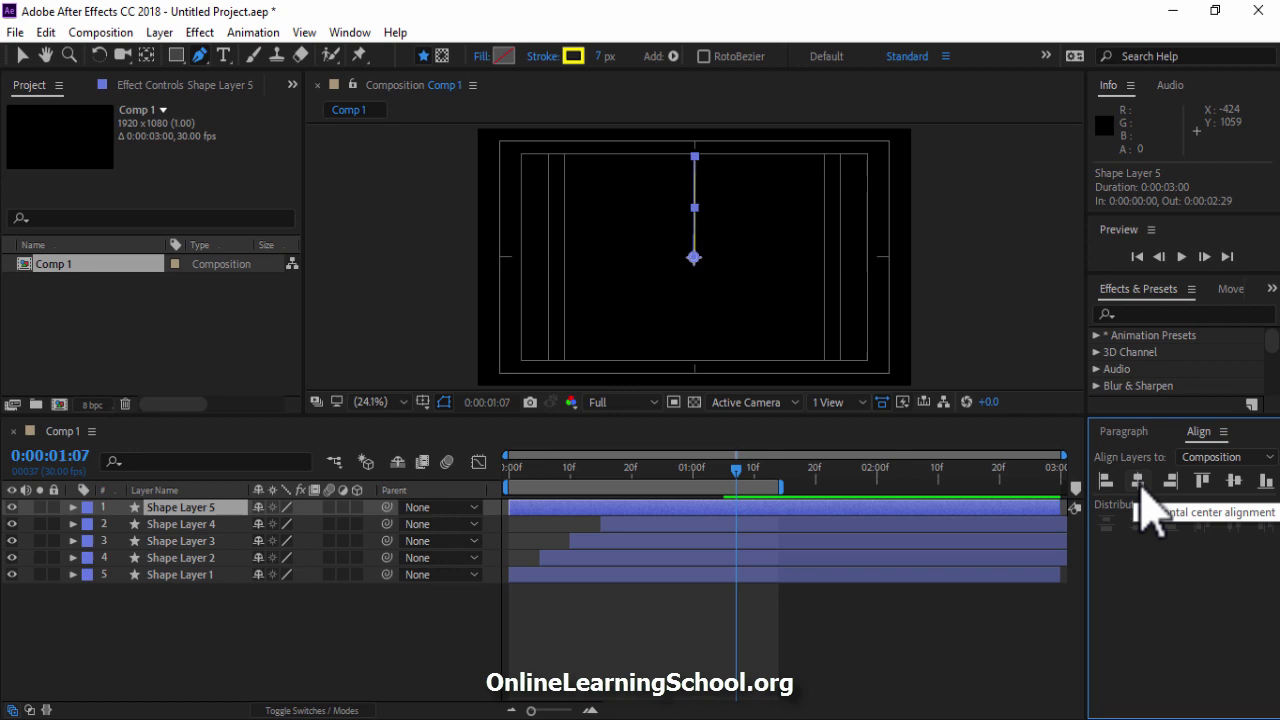
{"action": "left_click", "coordinate": [1239, 356]}
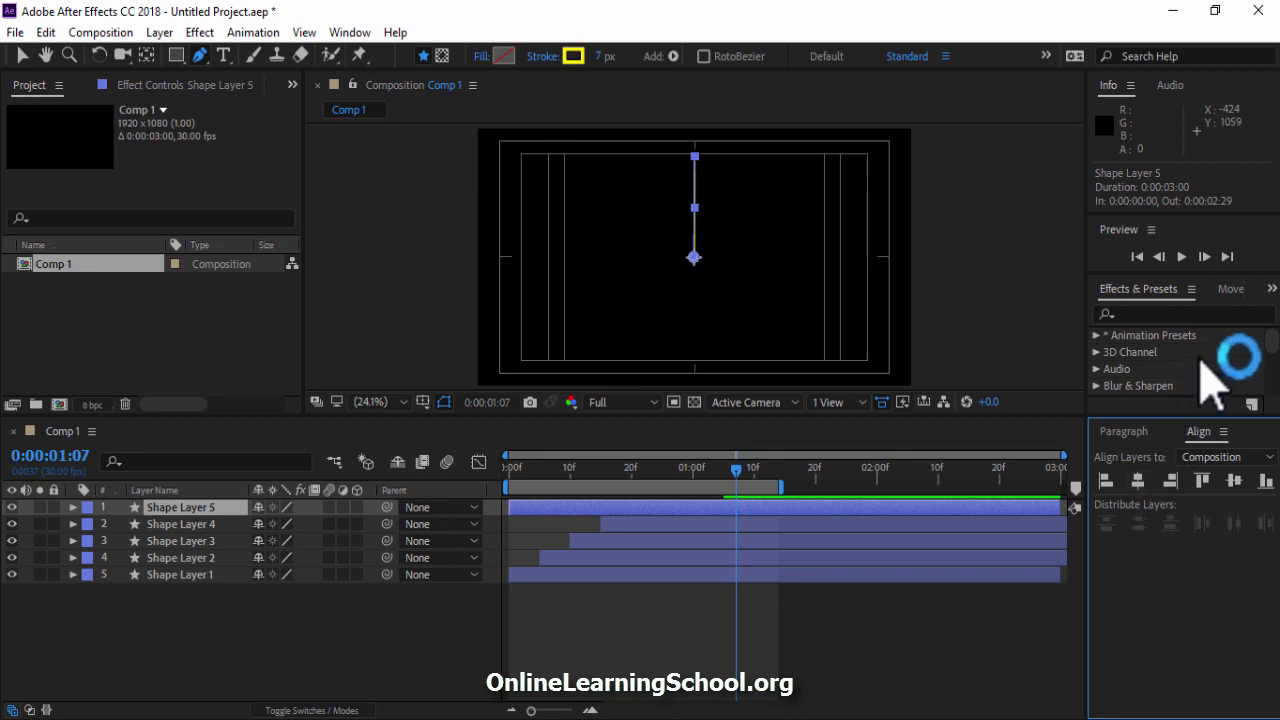
{"action": "left_click", "coordinate": [786, 505]}
{"action": "left_click", "coordinate": [318, 614]}
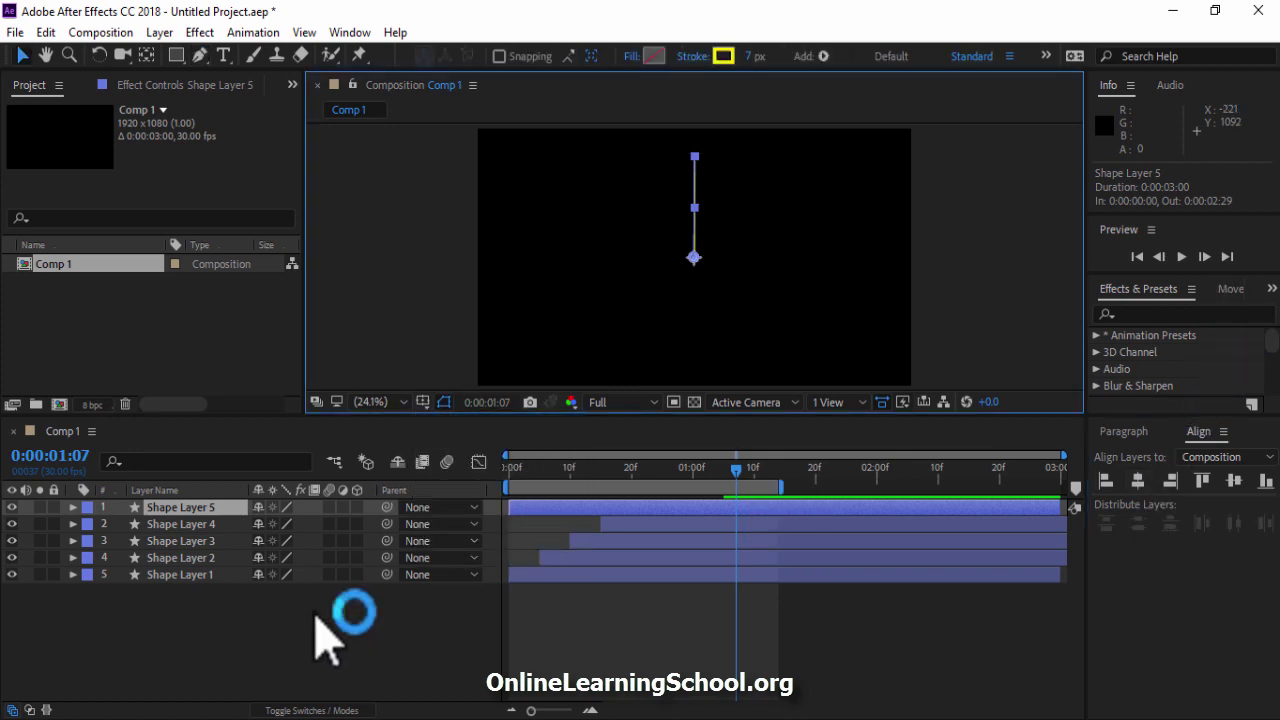
- Add Trim Paths to Shape Layer 5, reveal its End property, and return to frame 0
{"action": "left_click", "coordinate": [72, 507]}
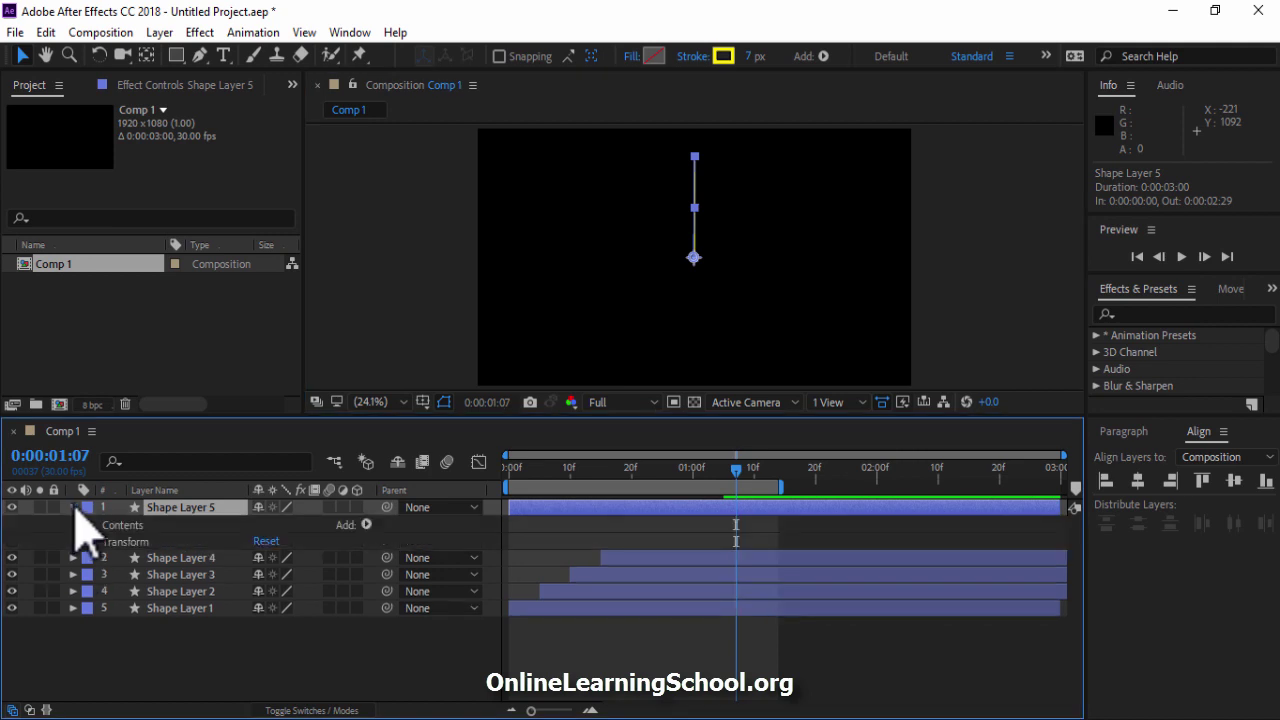
{"action": "left_click", "coordinate": [366, 524]}
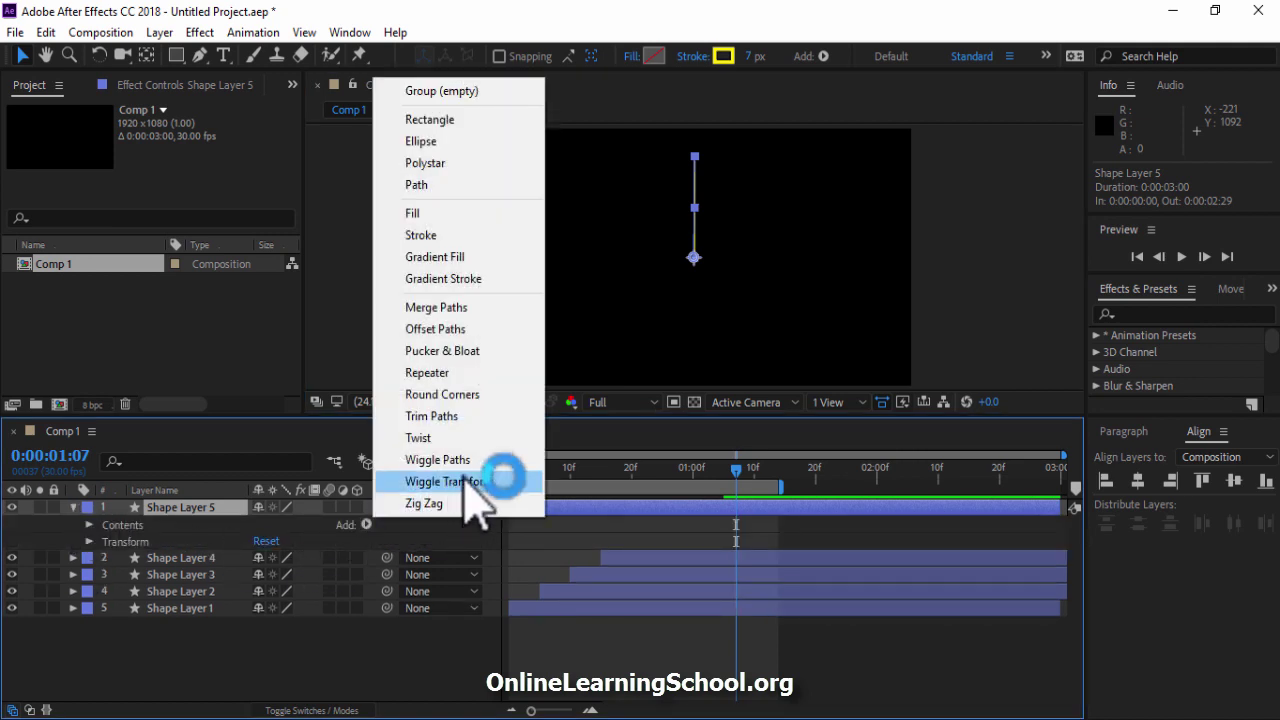
{"action": "left_click", "coordinate": [473, 418]}
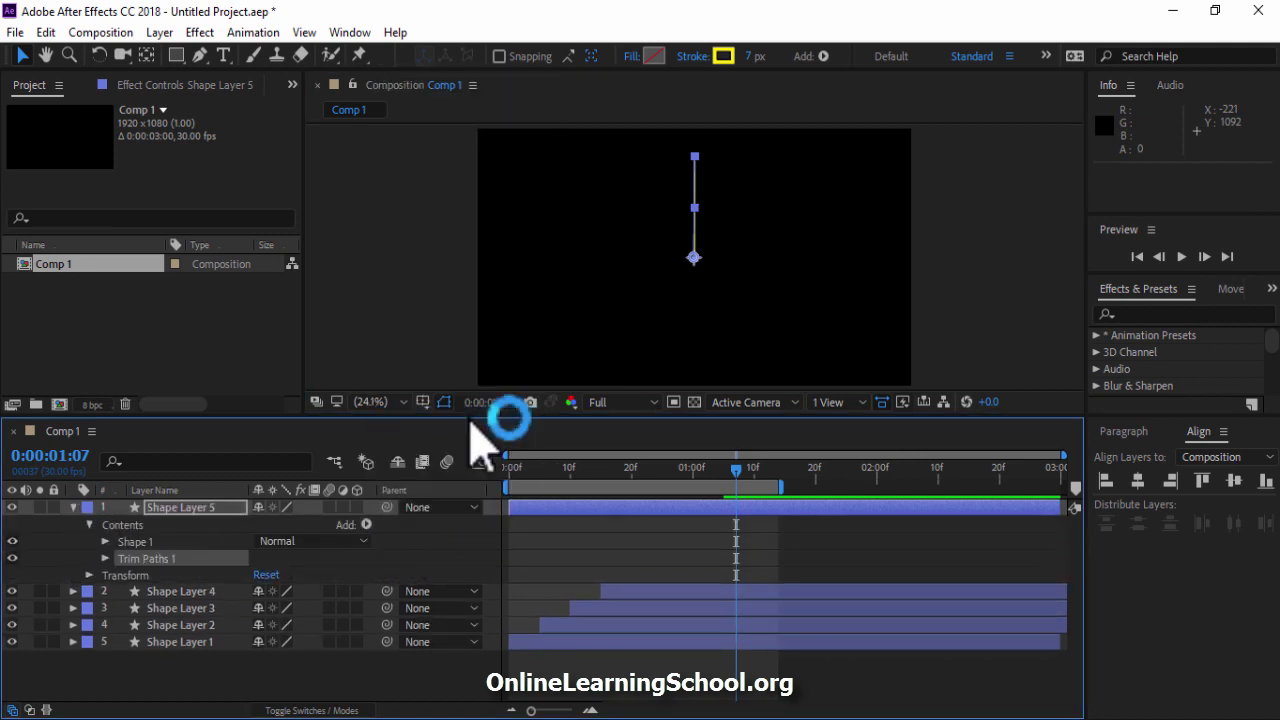
{"action": "left_click", "coordinate": [105, 558]}
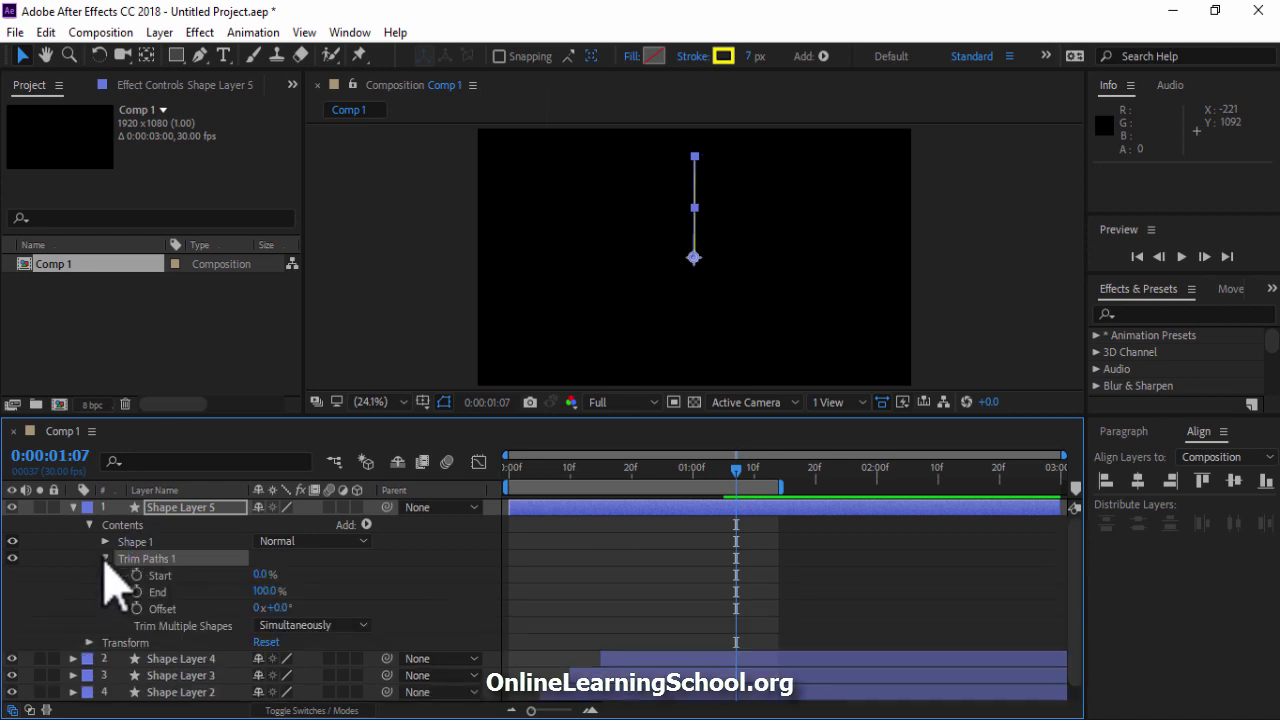
{"action": "left_click", "coordinate": [266, 591]}
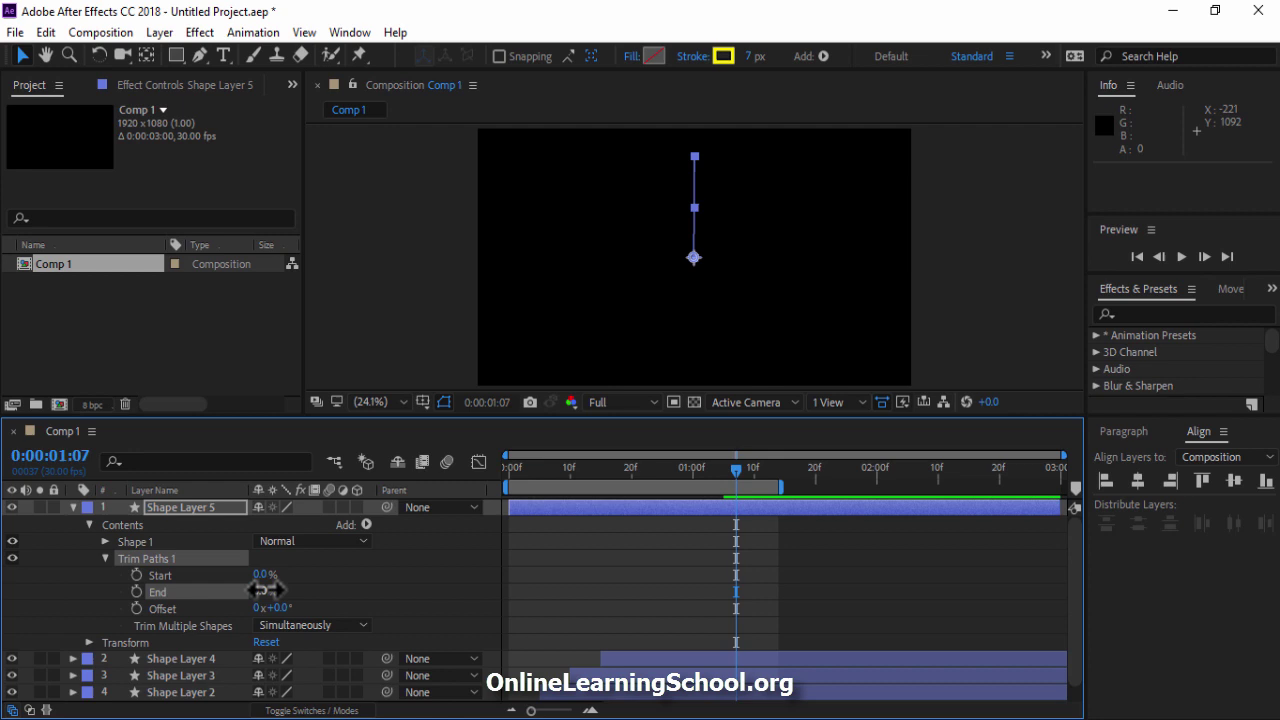
{"action": "key", "text": "Home"}
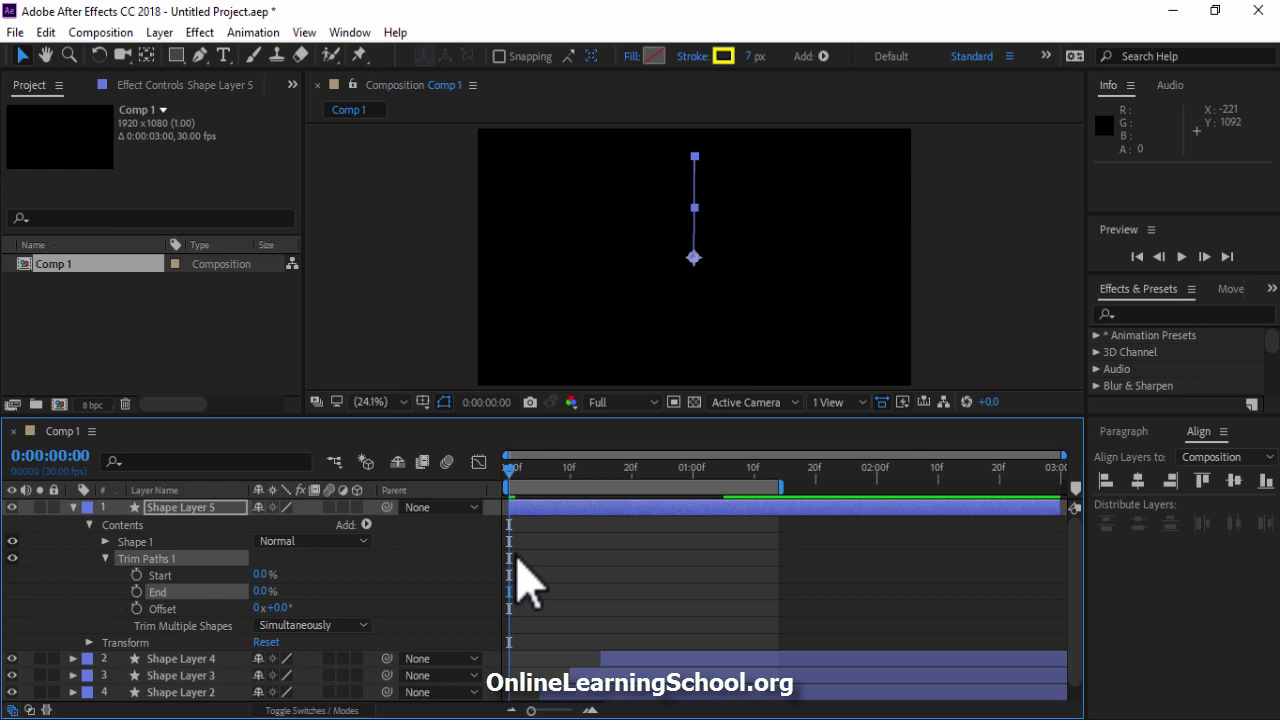
- Keyframe Trim Paths Start and End from 0% at frame 0 to 100% at frame 20
{"action": "left_click", "coordinate": [136, 575]}
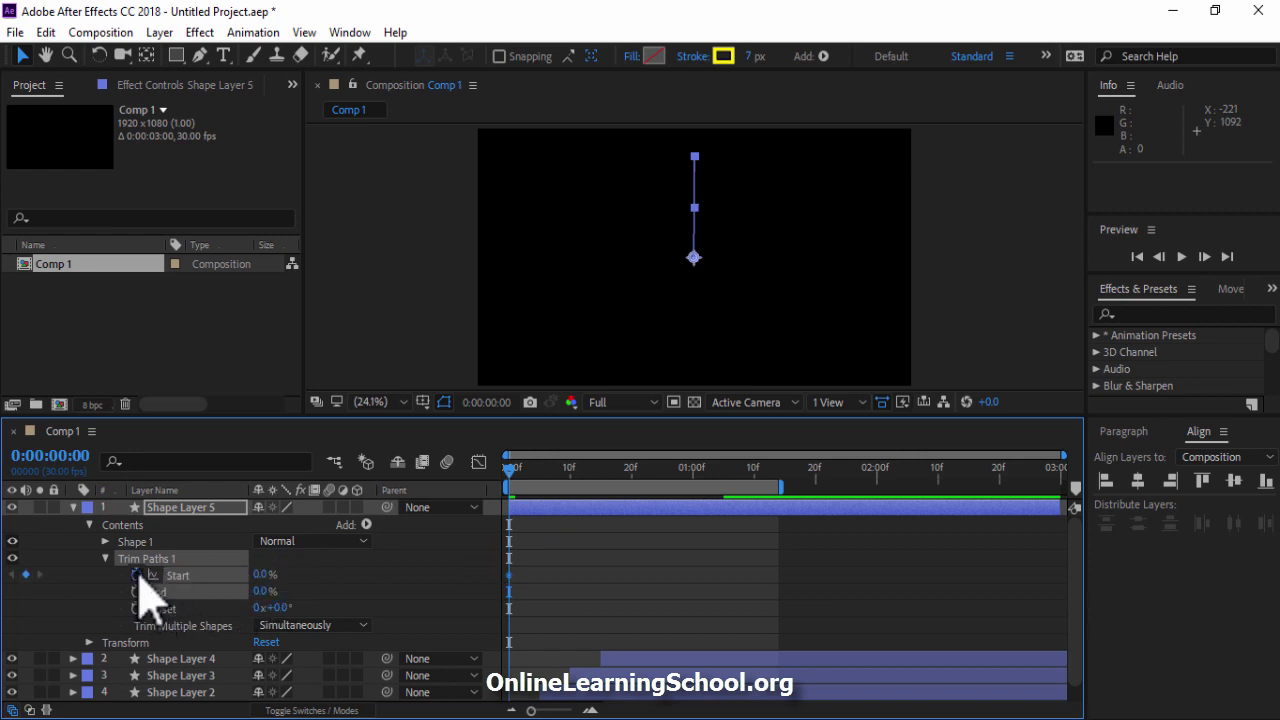
{"action": "left_click", "coordinate": [136, 591]}
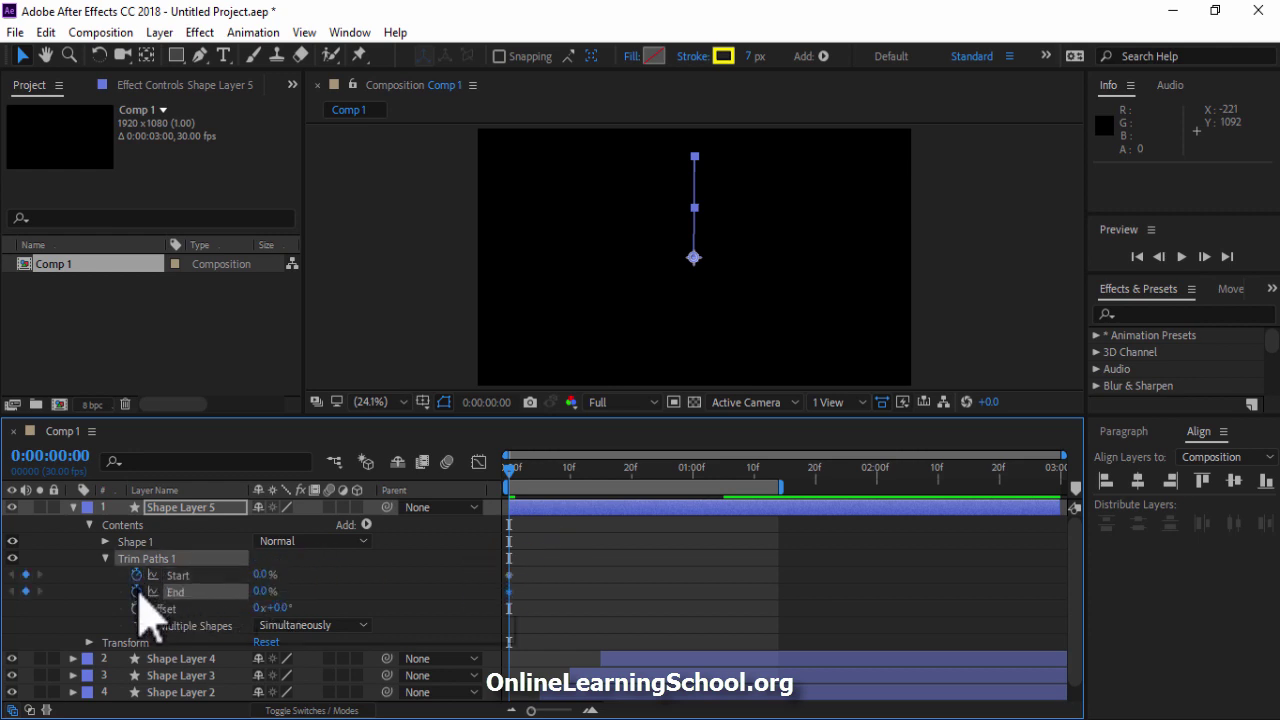
{"action": "left_click", "coordinate": [631, 468]}
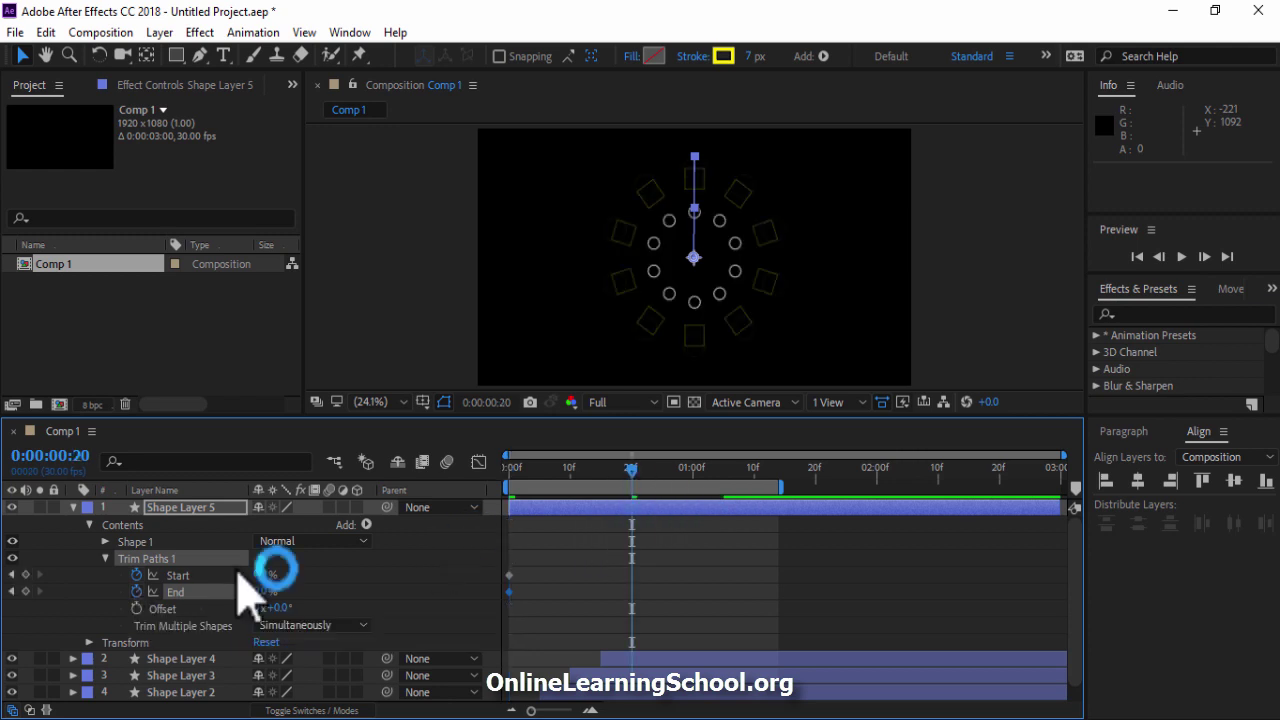
{"action": "type", "text": "100"}
{"action": "key", "text": "Tab"}
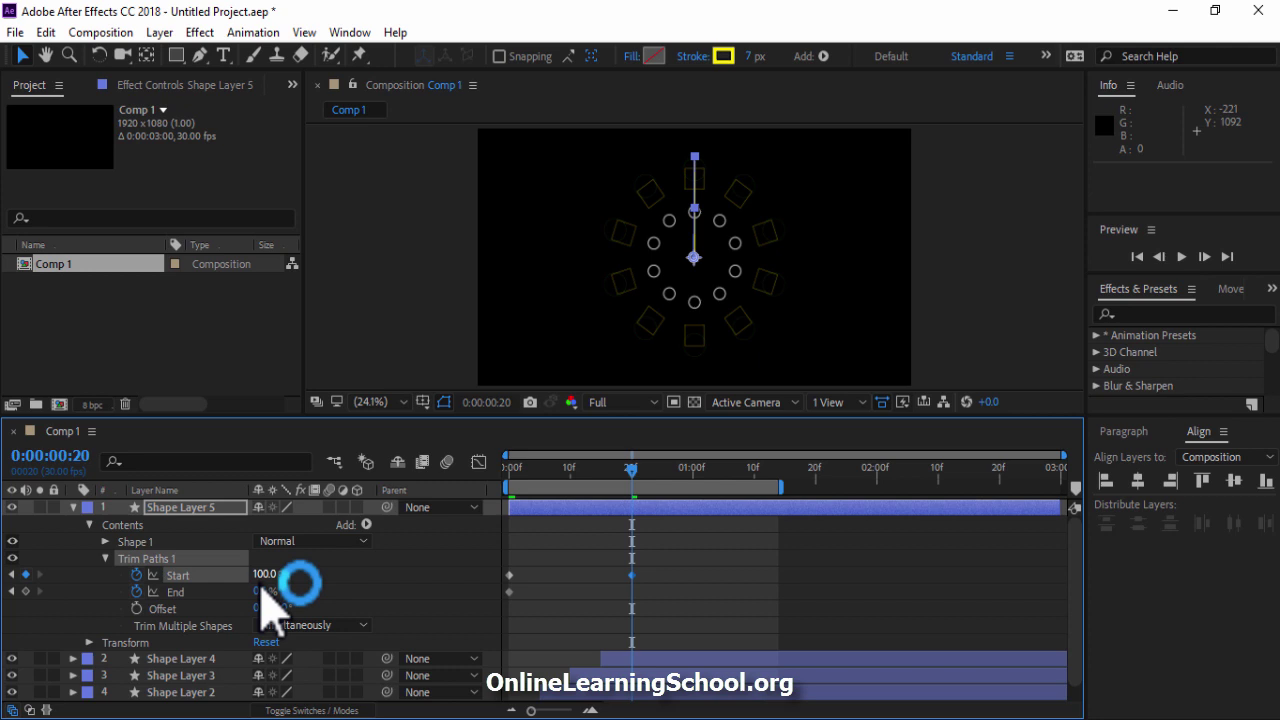
{"action": "type", "text": "100"}
{"action": "key", "text": "Return"}
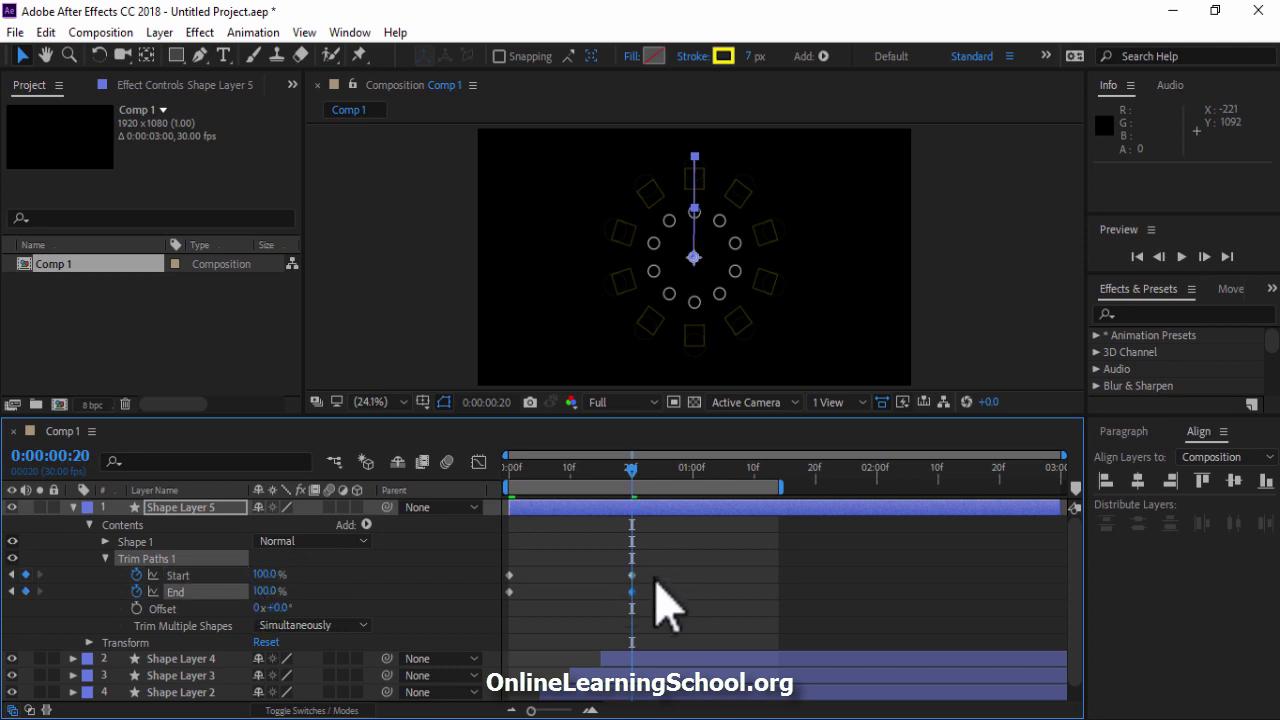
- Shift the Start keyframes three frames later, then select all Start and End keyframes
{"action": "left_click_drag", "start_coordinate": [655, 566], "coordinate": [524, 586]}
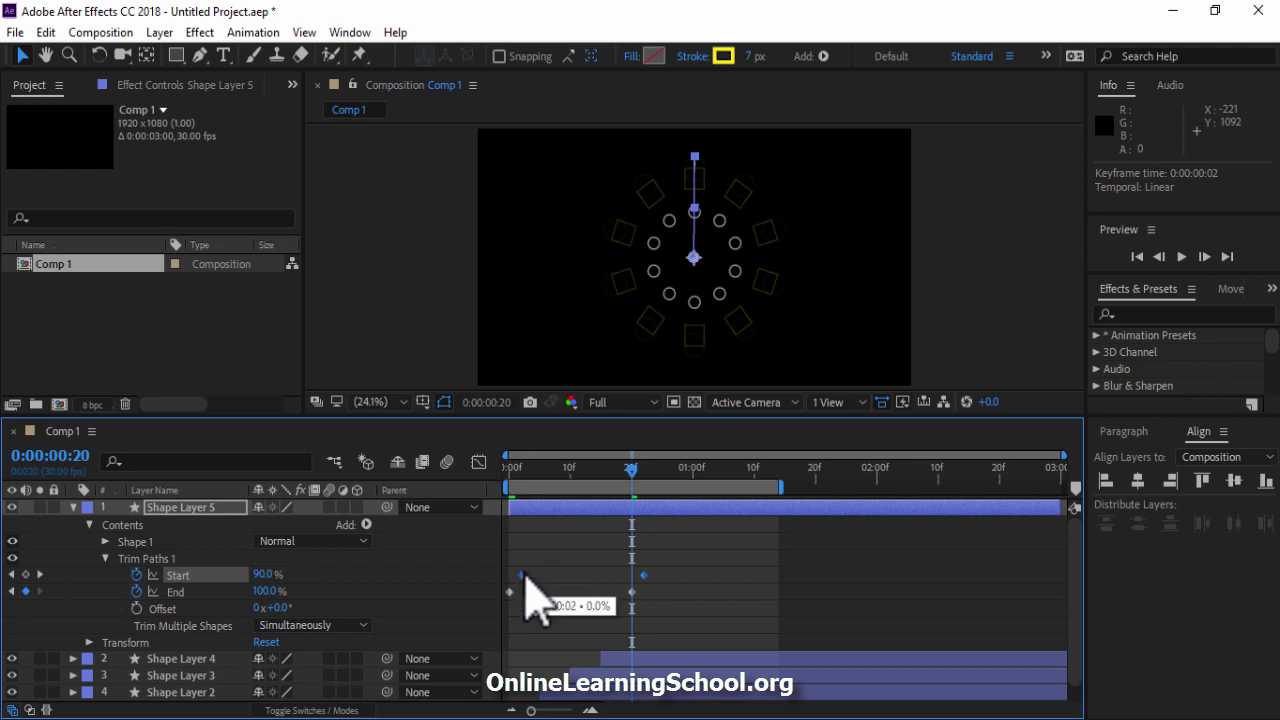
{"action": "left_click", "coordinate": [512, 470]}
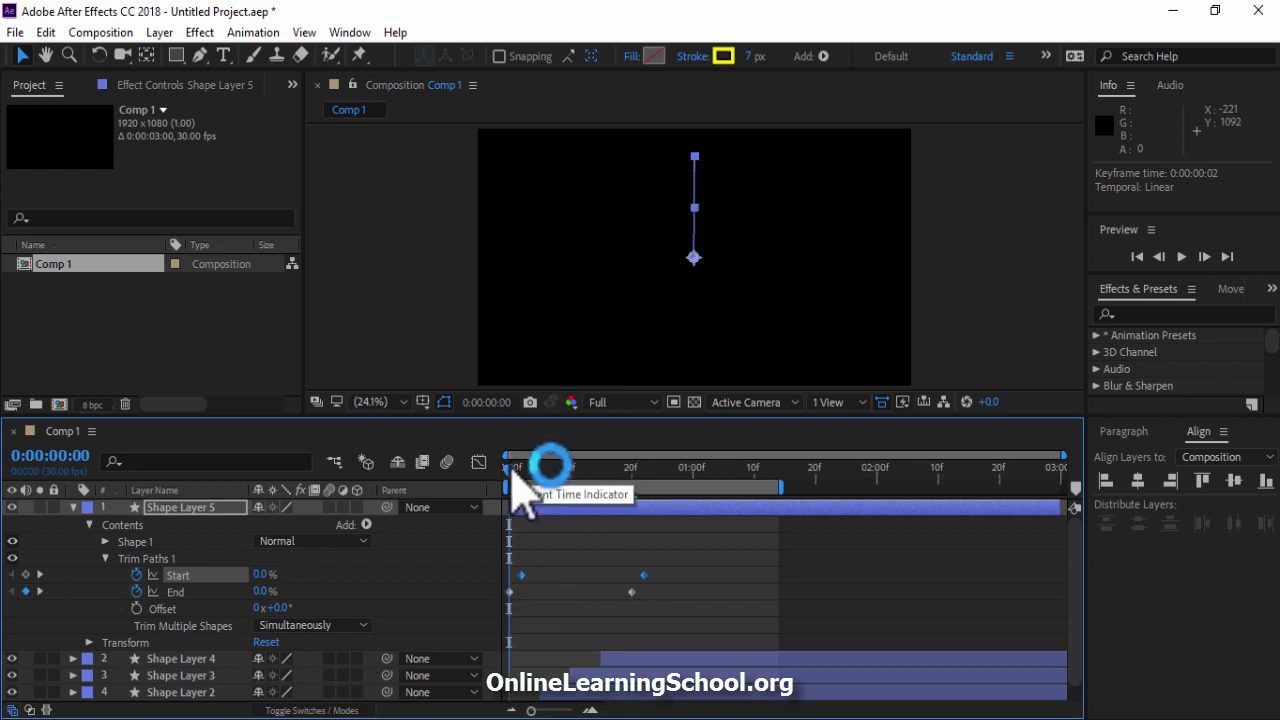
{"action": "left_click_drag", "start_coordinate": [512, 470], "coordinate": [527, 470]}
{"action": "left_click_drag", "start_coordinate": [522, 575], "coordinate": [530, 578]}
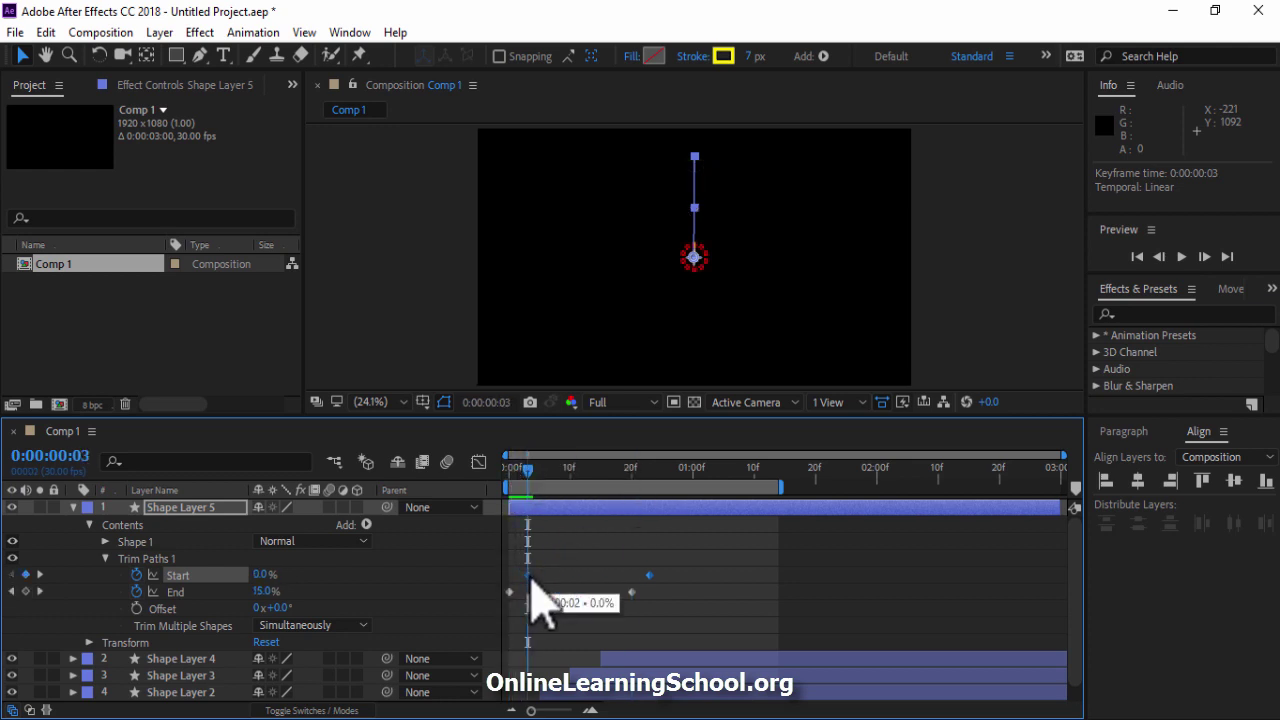
{"action": "left_click_drag", "start_coordinate": [684, 614], "coordinate": [531, 574]}
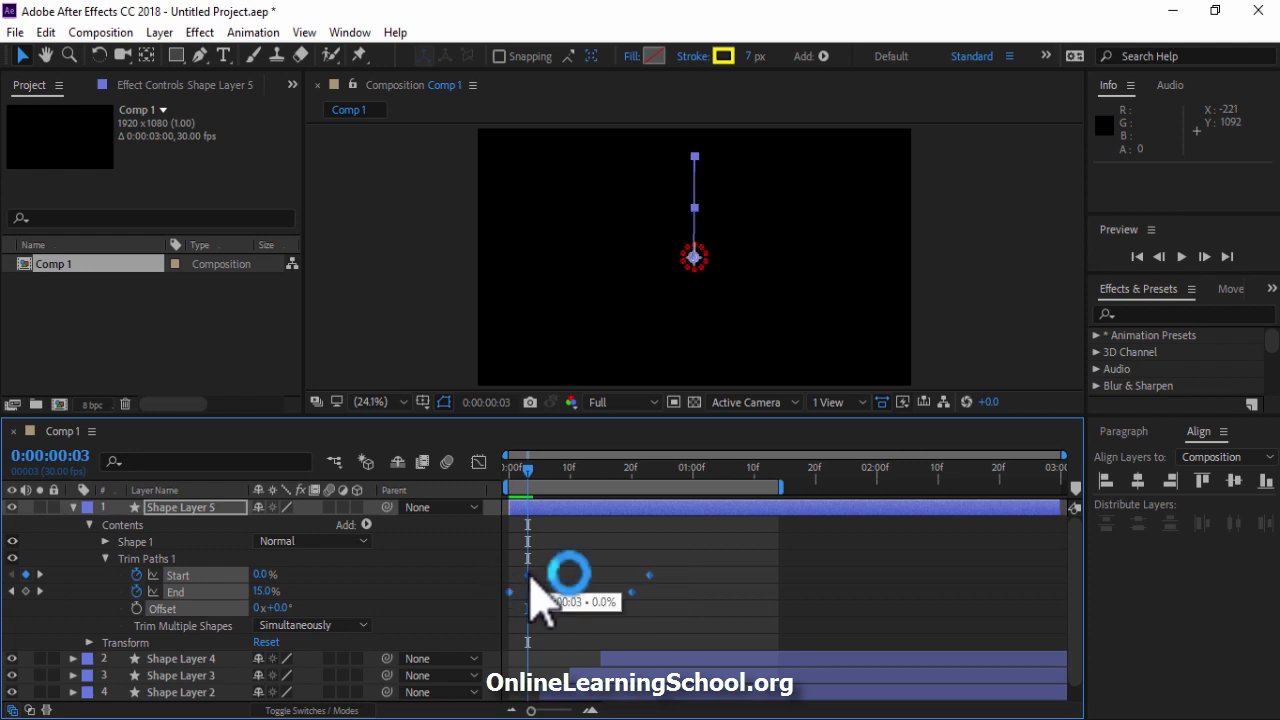
- Apply Easy Ease to the Trim Paths keyframes and drag influence handles for a fast start, slow finish
{"action": "right_click", "coordinate": [529, 575]}
{"action": "left_click", "coordinate": [570, 562]}
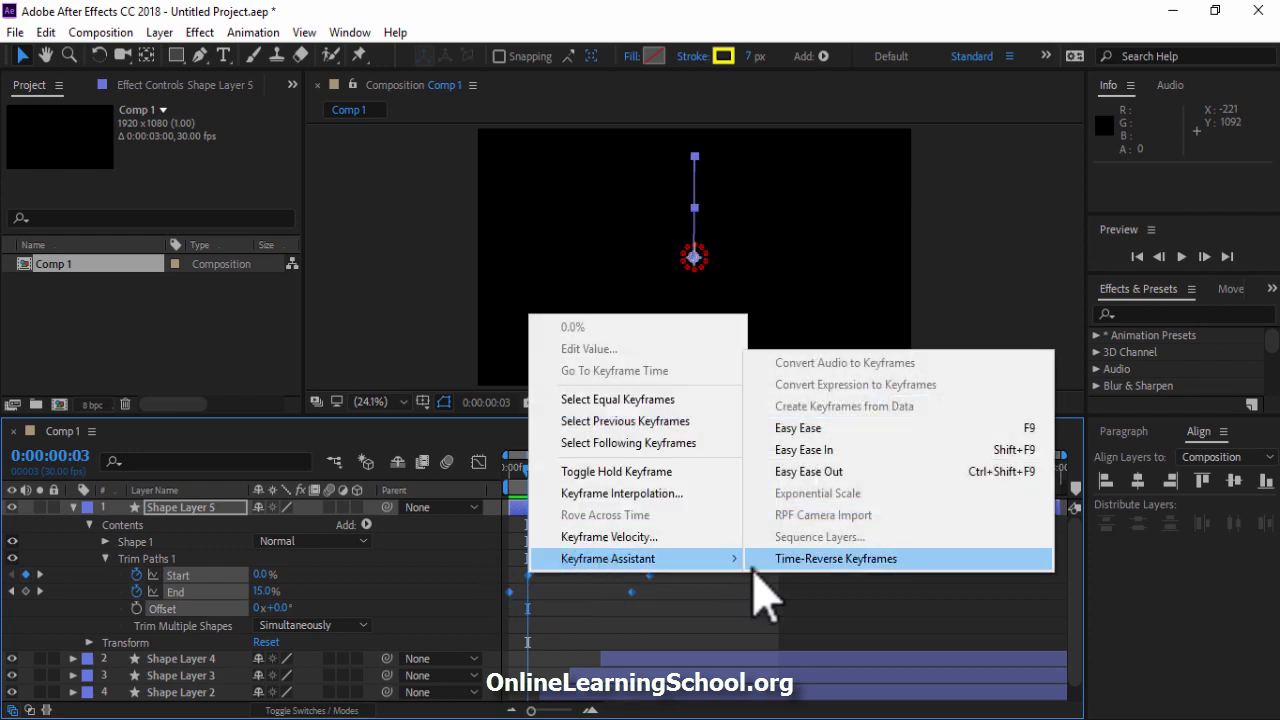
{"action": "left_click", "coordinate": [805, 428]}
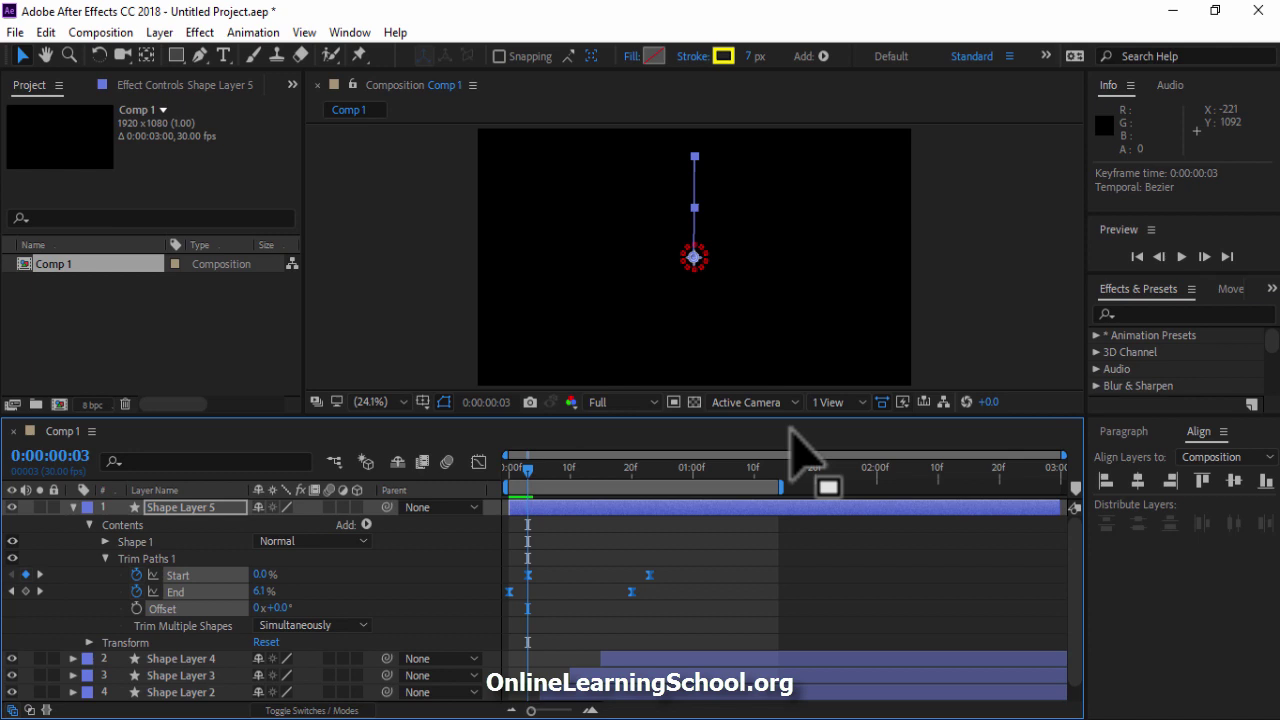
{"action": "left_click", "coordinate": [521, 462]}
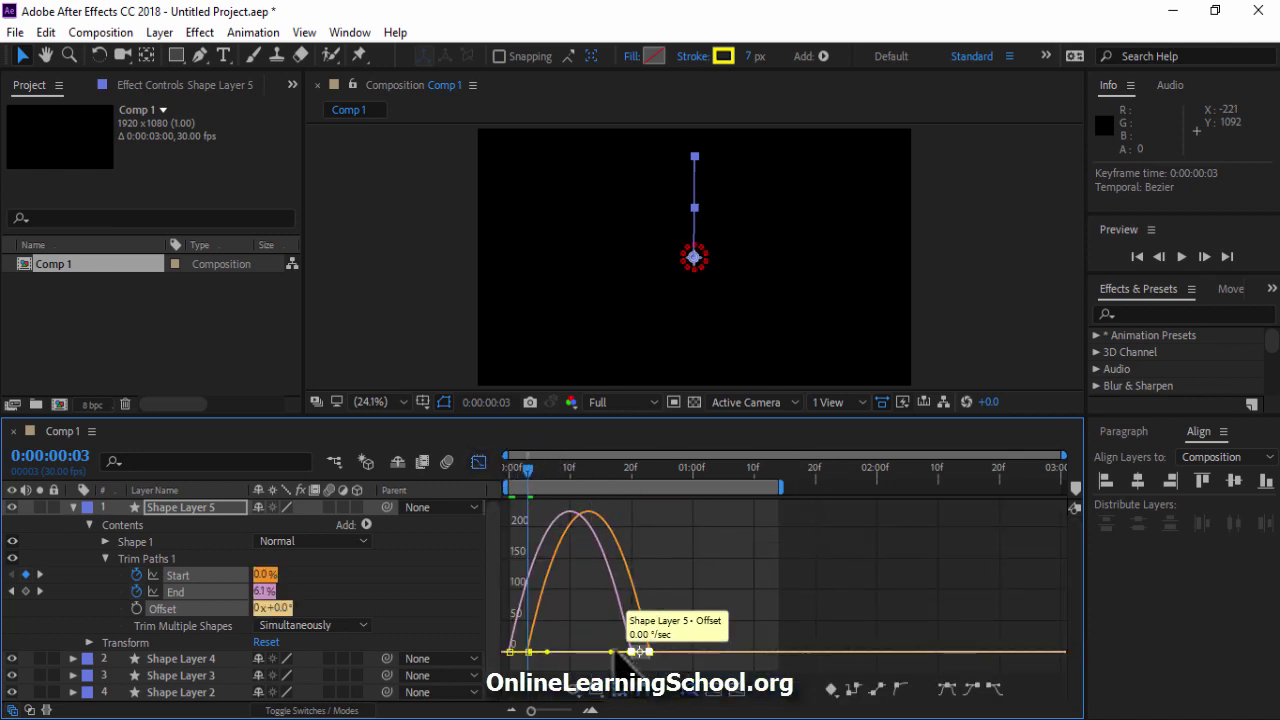
{"action": "left_click_drag", "start_coordinate": [608, 657], "coordinate": [562, 658]}
{"action": "left_click", "coordinate": [553, 658]}
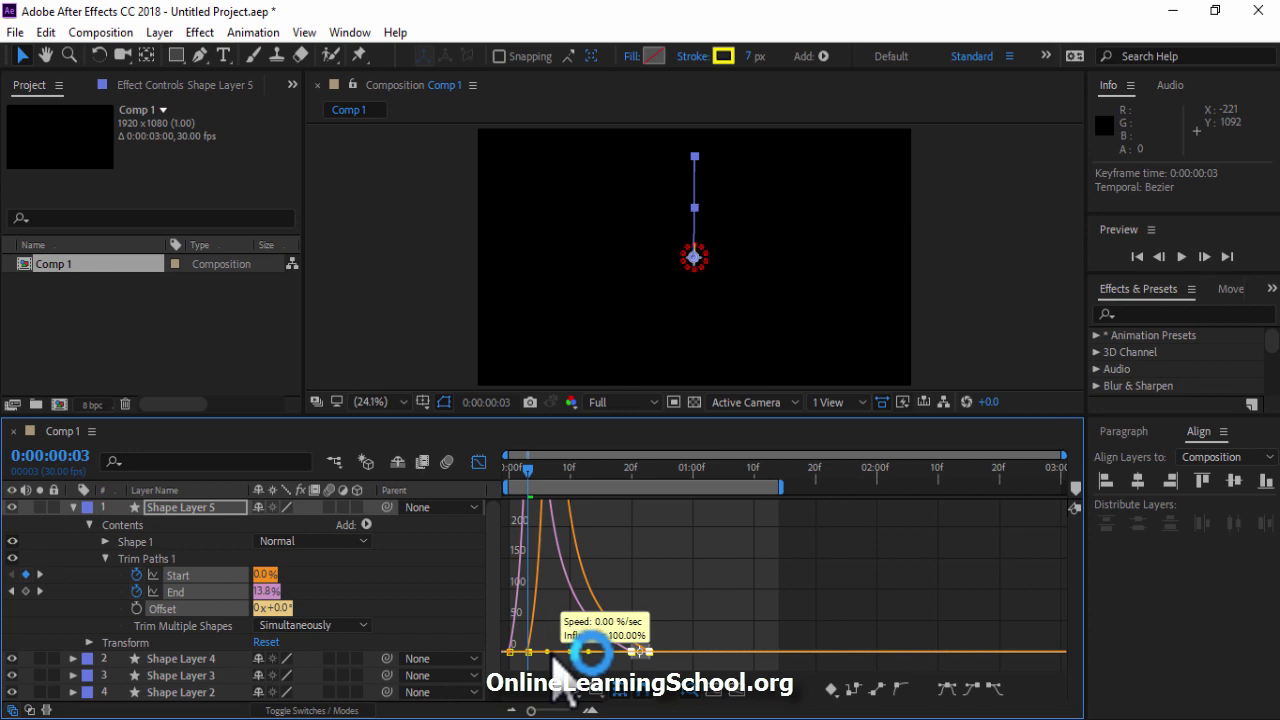
{"action": "left_click", "coordinate": [511, 389]}
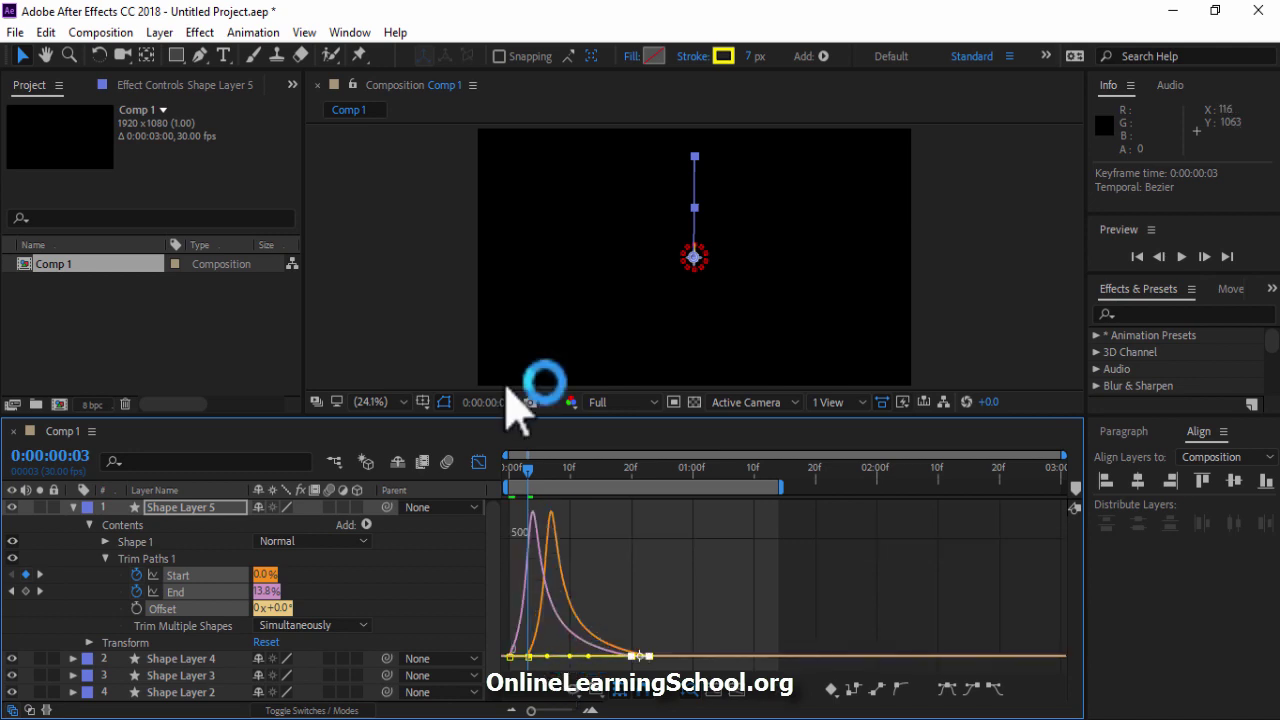
{"action": "left_click", "coordinate": [479, 466]}
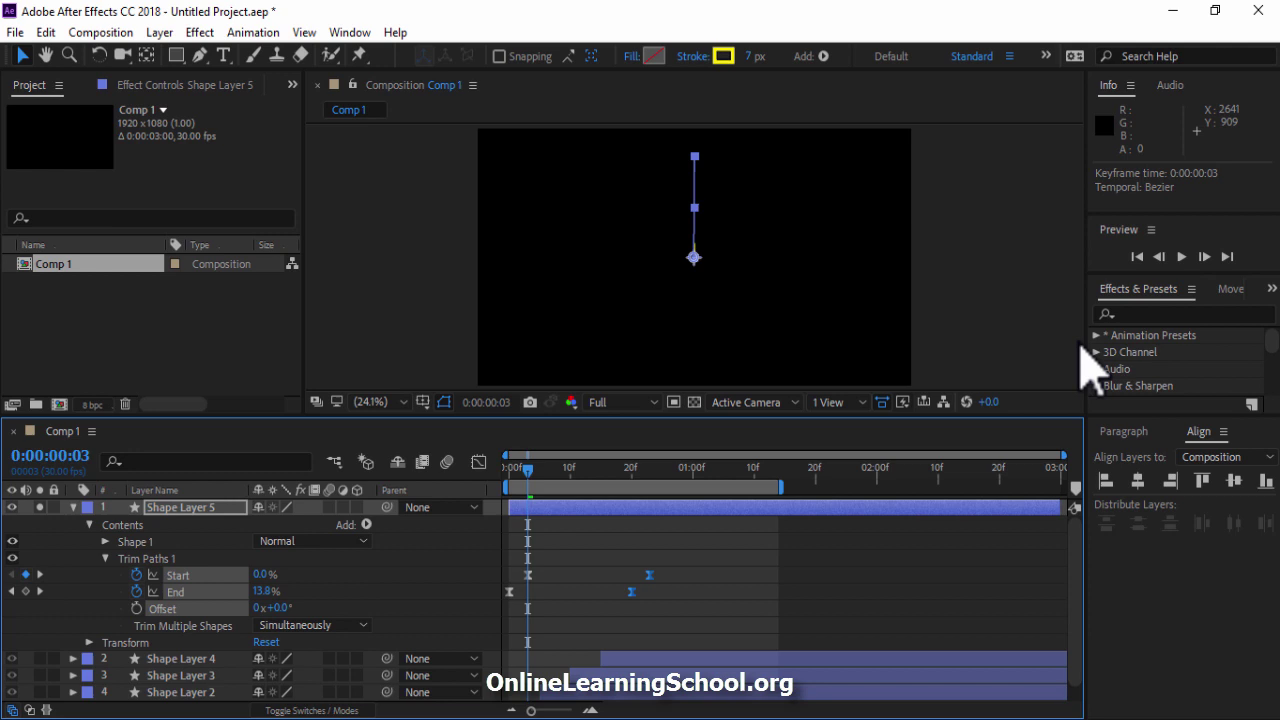
- Play and stop the line animation, then check it at frames 15 and 6
{"action": "left_click", "coordinate": [1181, 256]}
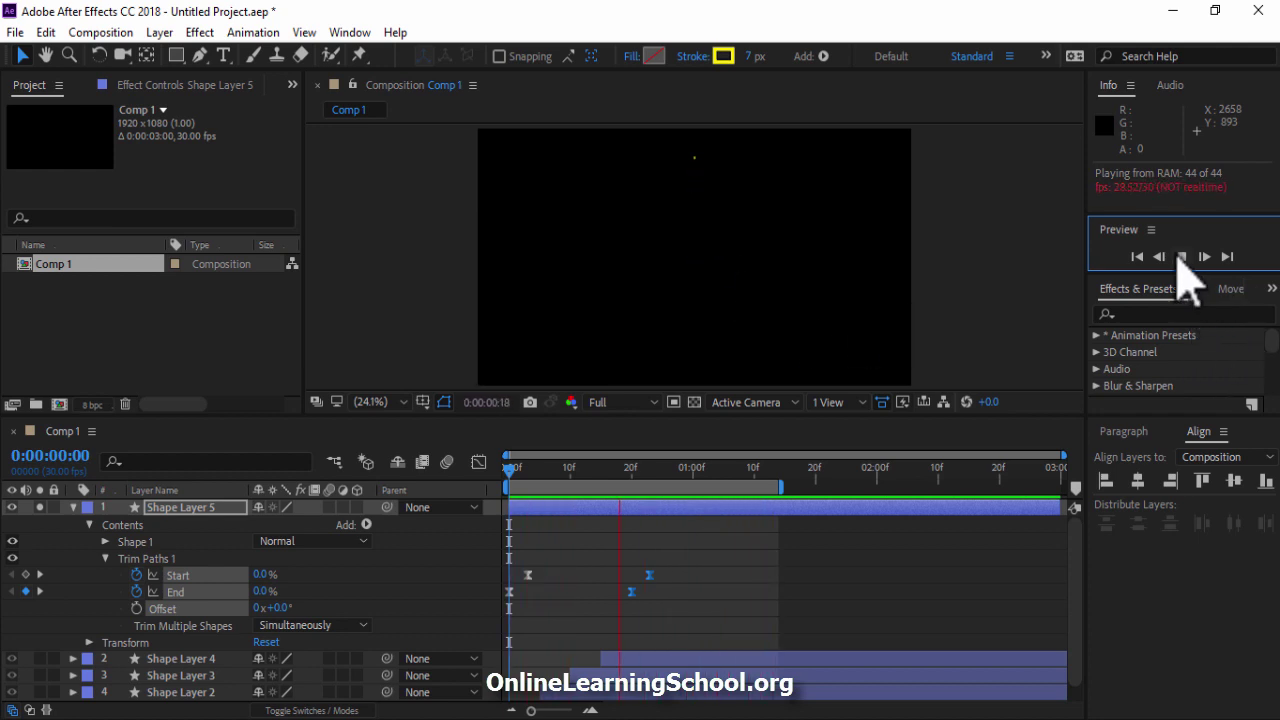
{"action": "left_click", "coordinate": [1181, 256]}
{"action": "left_click", "coordinate": [601, 484]}
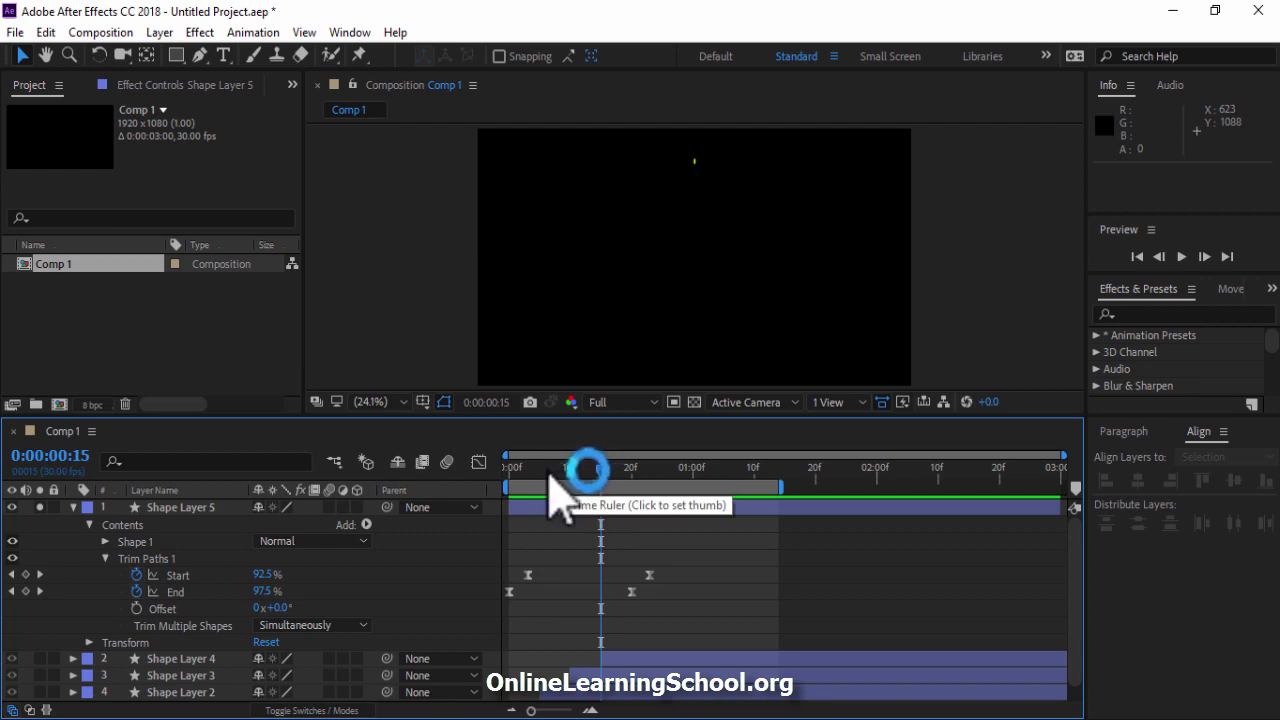
{"action": "left_click", "coordinate": [545, 470]}
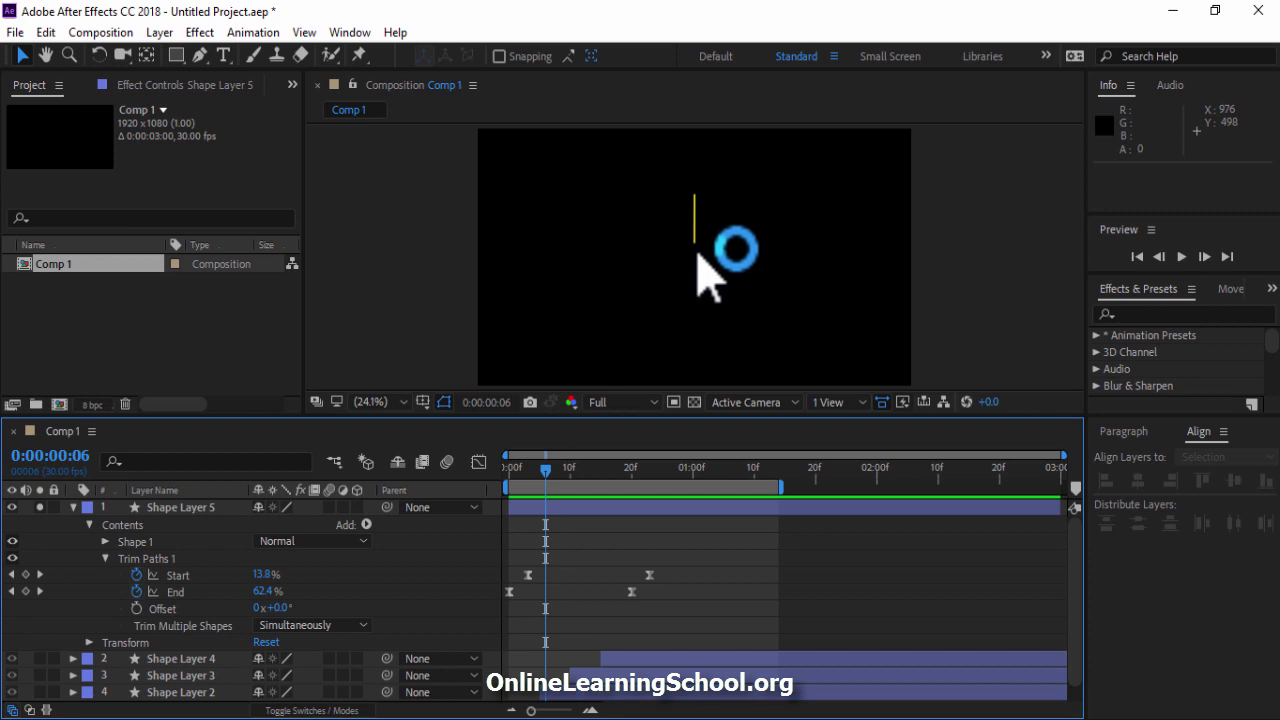
- Add a Repeater to Shape Layer 5 producing 10 copies of the line
{"action": "left_click", "coordinate": [367, 525]}
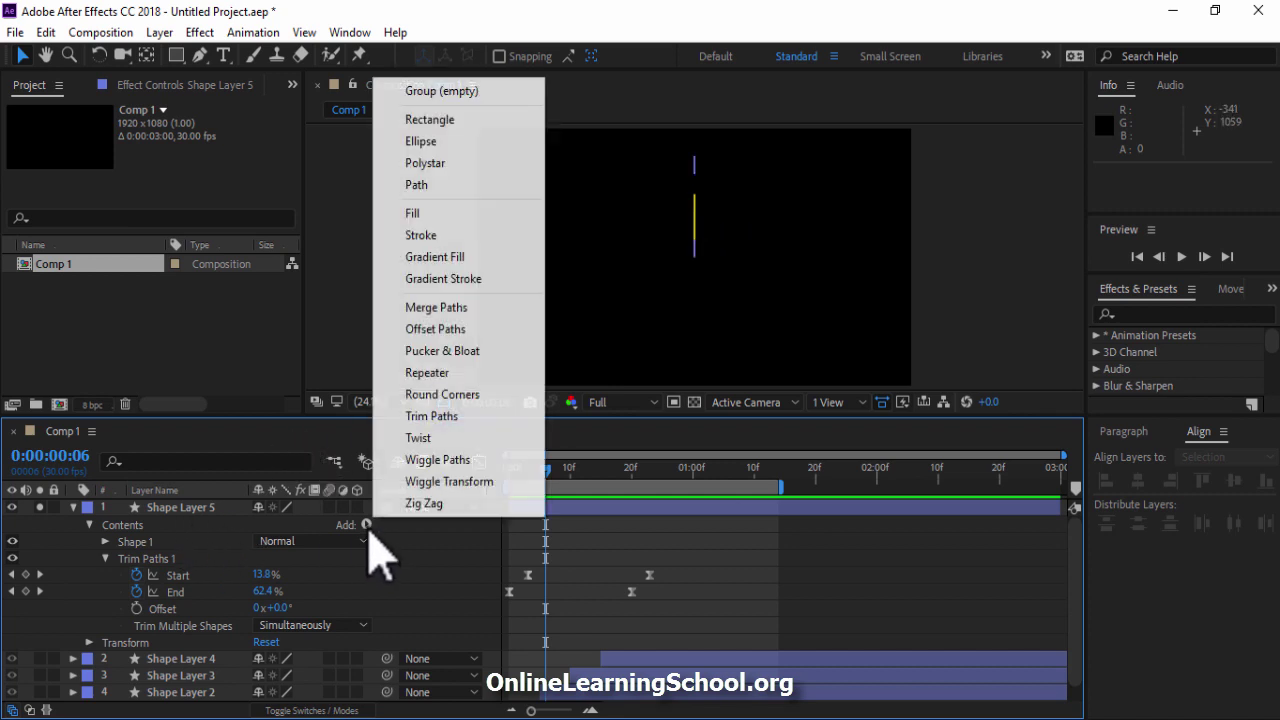
{"action": "left_click", "coordinate": [462, 372]}
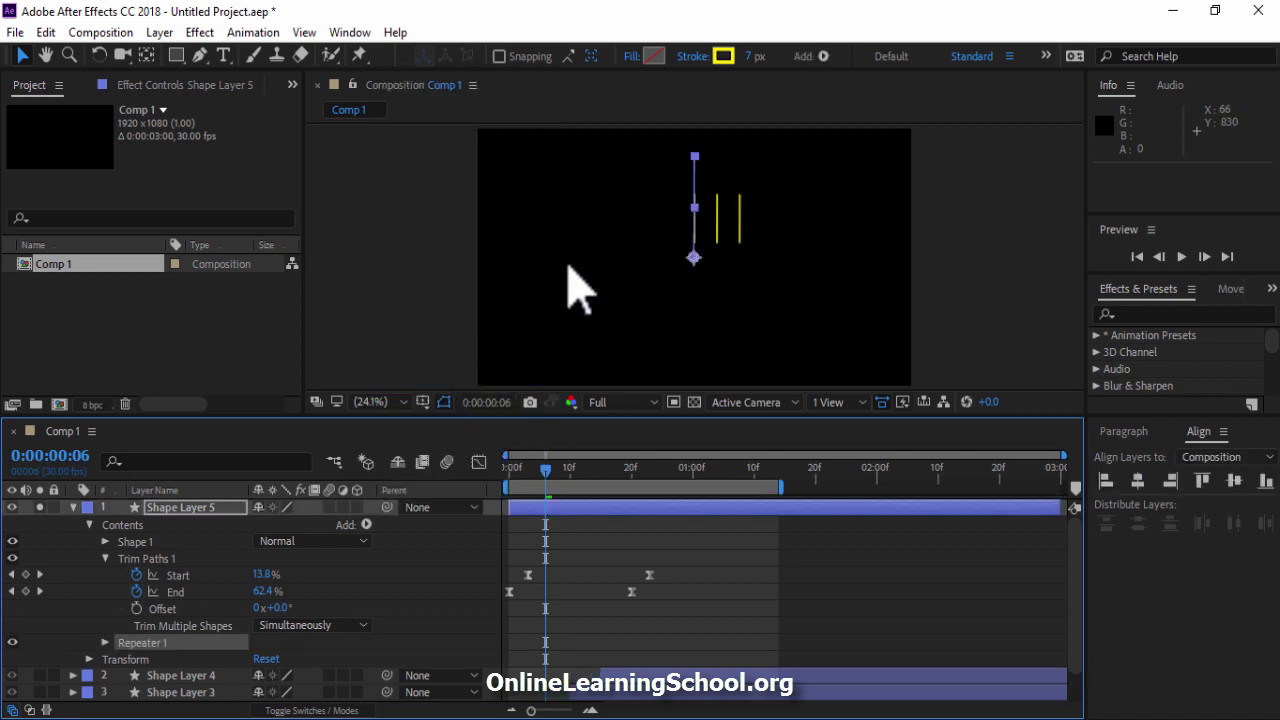
{"action": "left_click", "coordinate": [105, 643]}
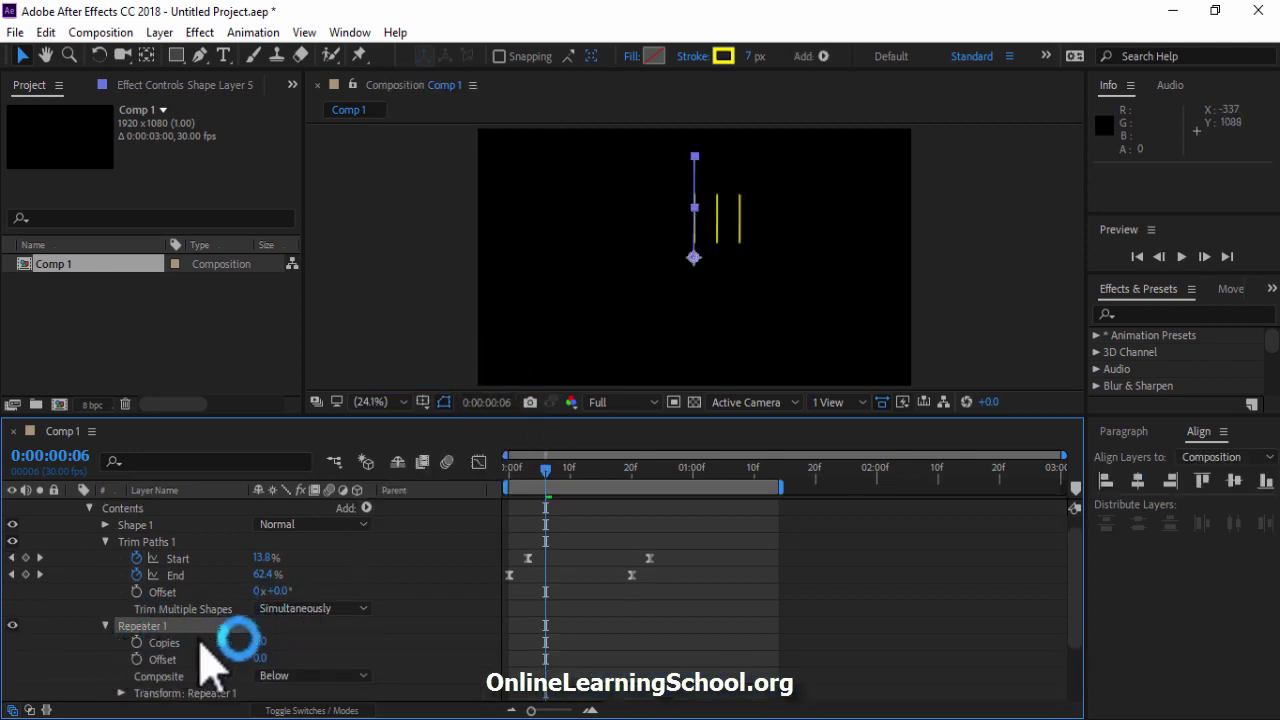
{"action": "left_click", "coordinate": [262, 644]}
{"action": "type", "text": "10"}
{"action": "key", "text": "Return"}
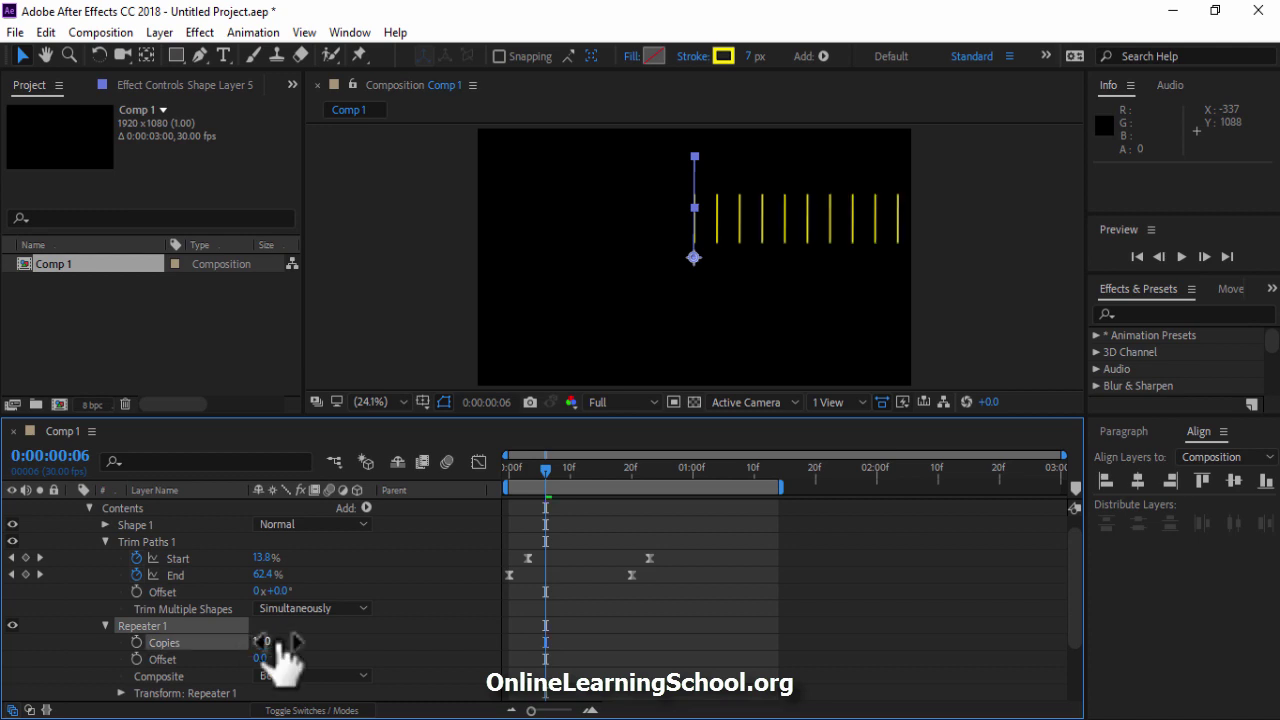
- Set the Repeater transform position offset to 0 and rotation to 36° per copy
{"action": "scroll", "coordinate": [1082, 615], "scroll_direction": "down", "scroll_amount": 3}
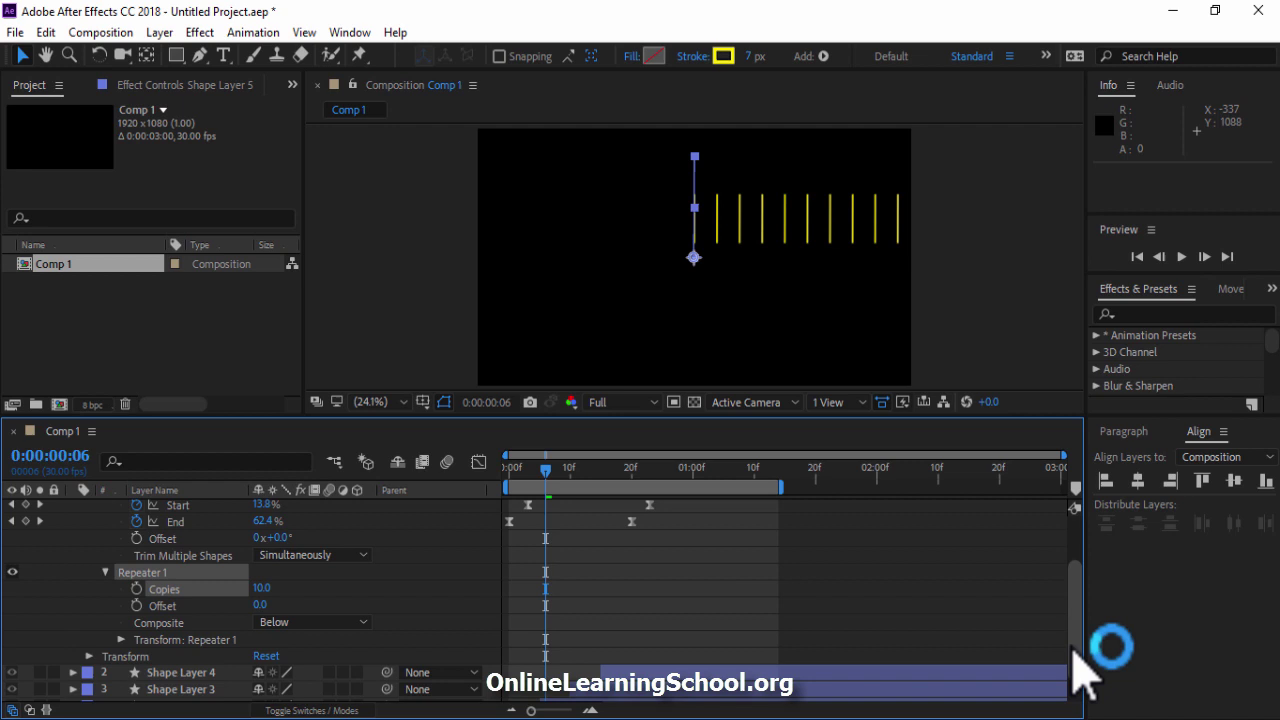
{"action": "left_click", "coordinate": [121, 619]}
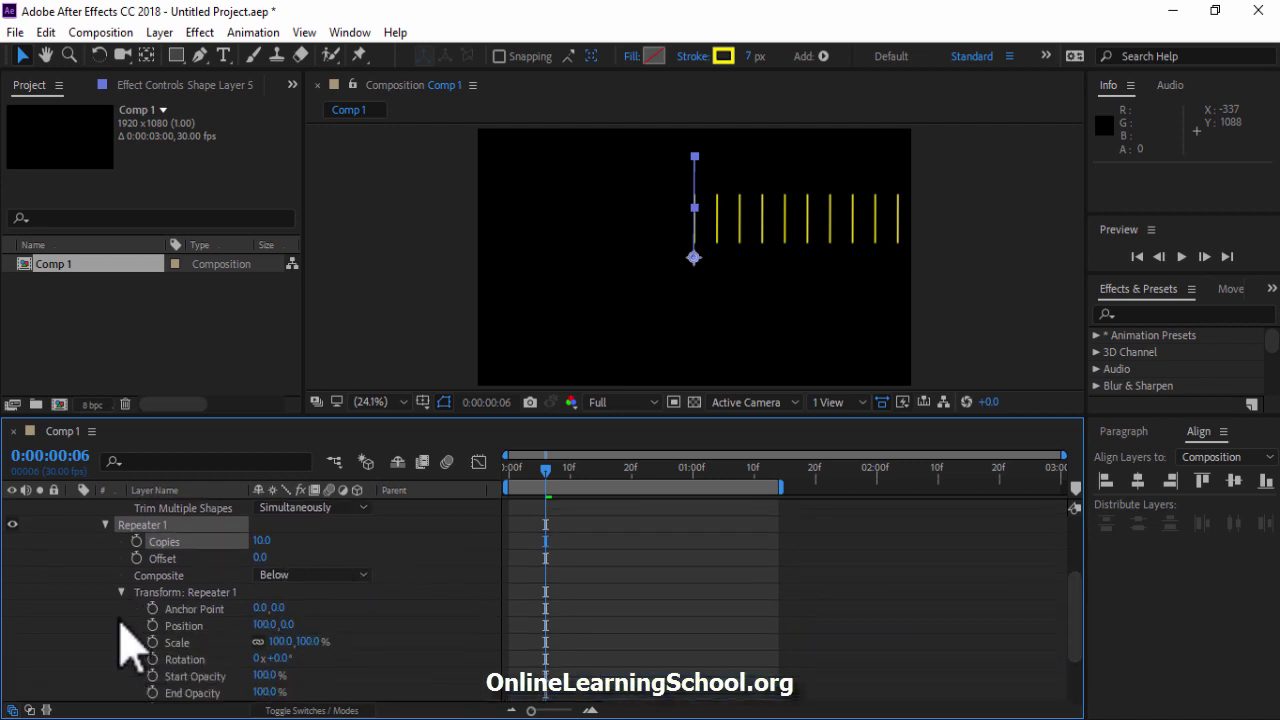
{"action": "left_click", "coordinate": [262, 624]}
{"action": "type", "text": "0"}
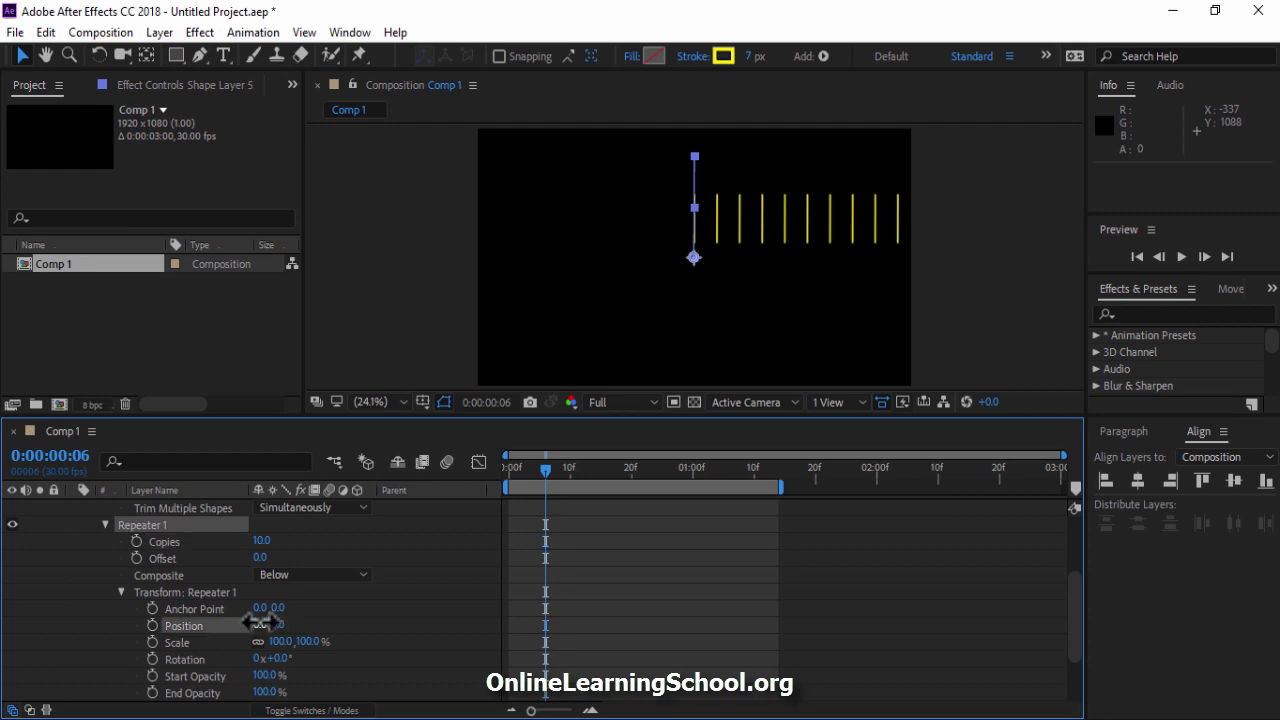
{"action": "key", "text": "Return"}
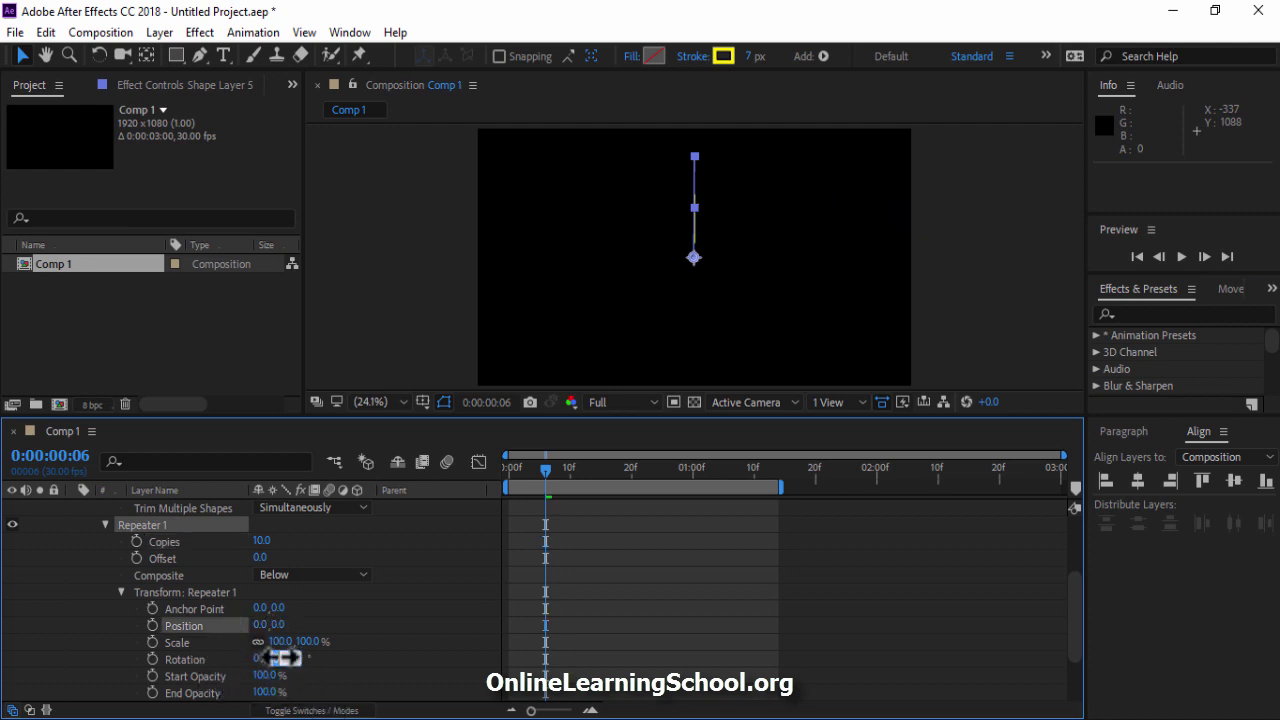
{"action": "left_click_drag", "start_coordinate": [279, 658], "coordinate": [281, 657]}
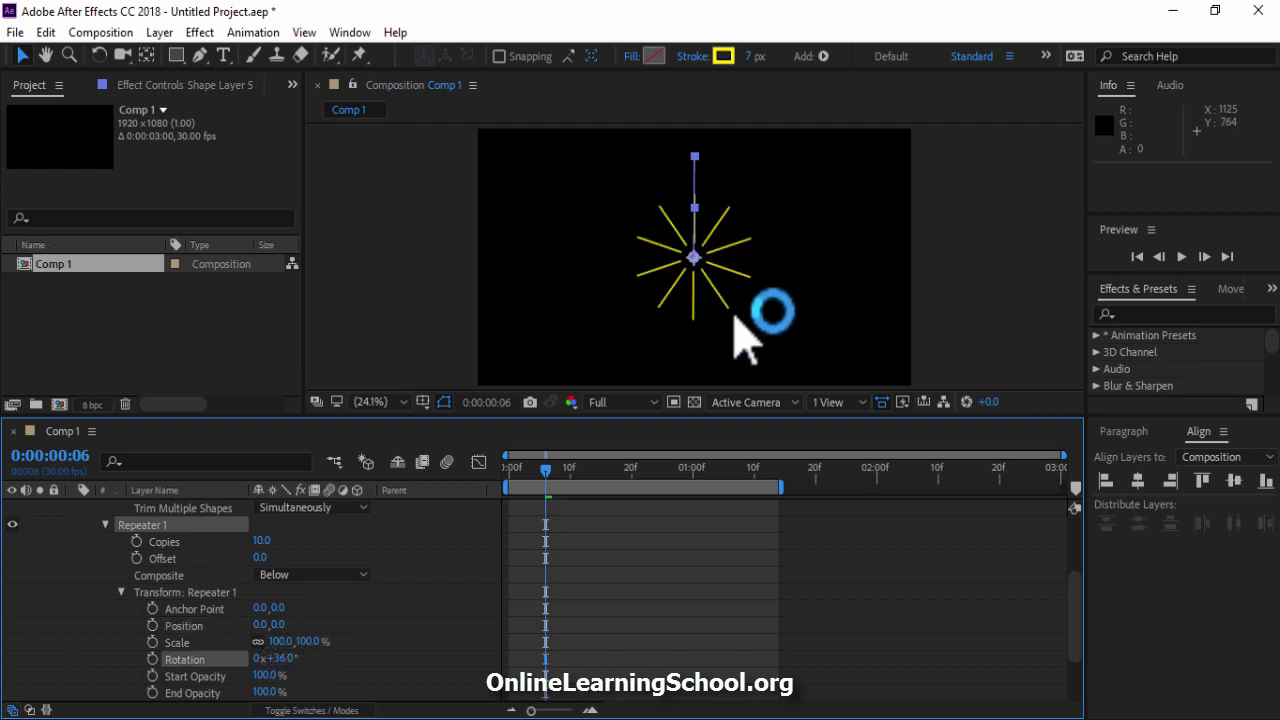
- Change the line stroke colour from yellow to cyan (#01CCFF)
{"action": "left_click", "coordinate": [723, 58]}
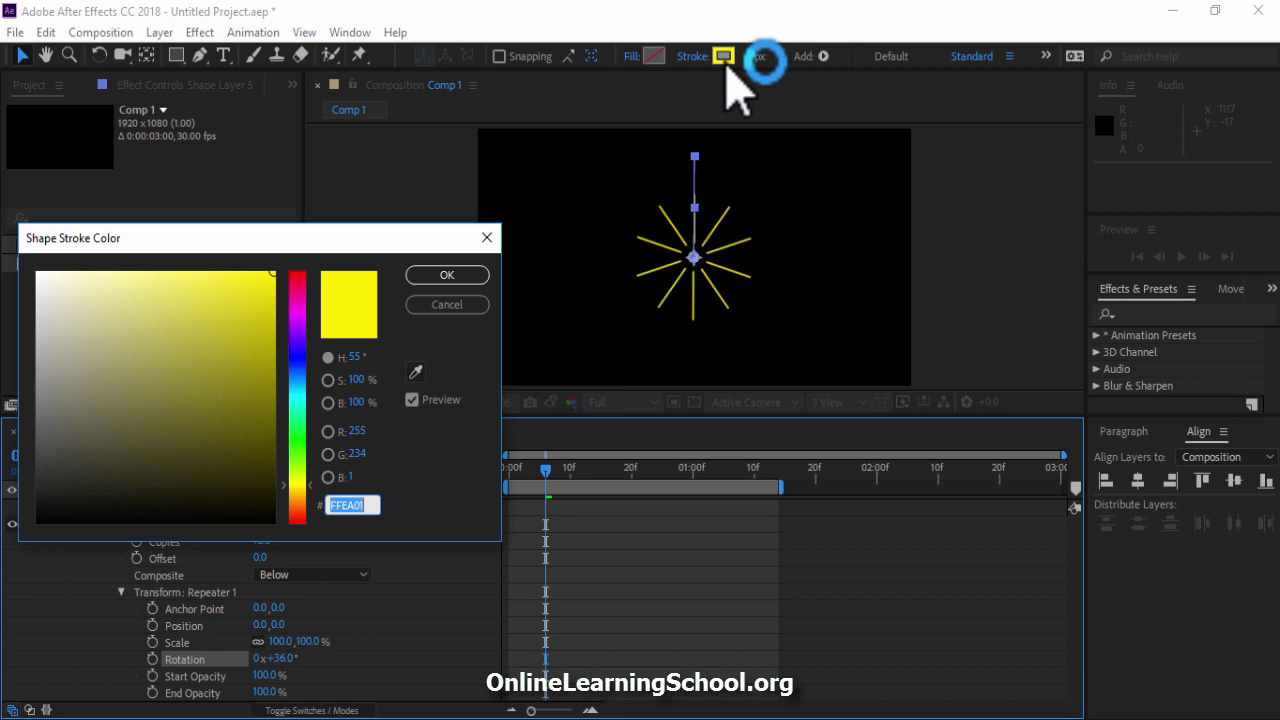
{"action": "left_click_drag", "start_coordinate": [304, 412], "coordinate": [305, 388]}
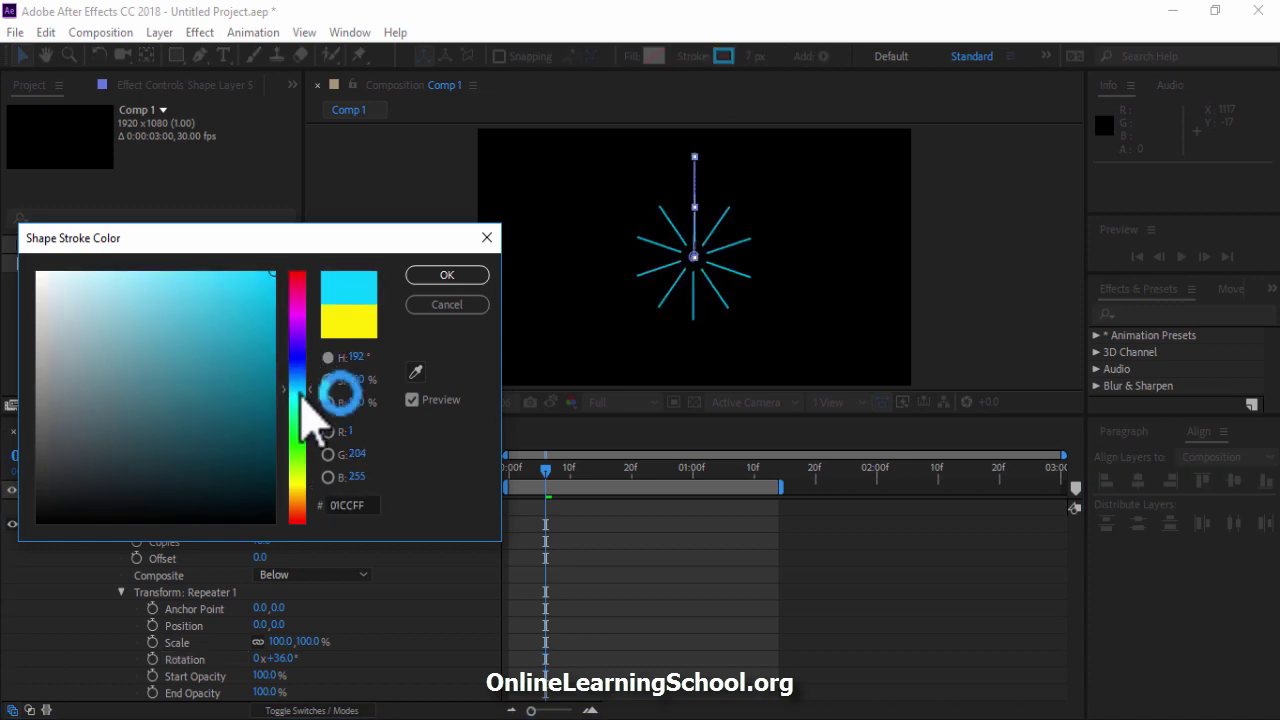
{"action": "left_click", "coordinate": [447, 277]}
{"action": "left_click_drag", "start_coordinate": [1070, 625], "coordinate": [1078, 529]}
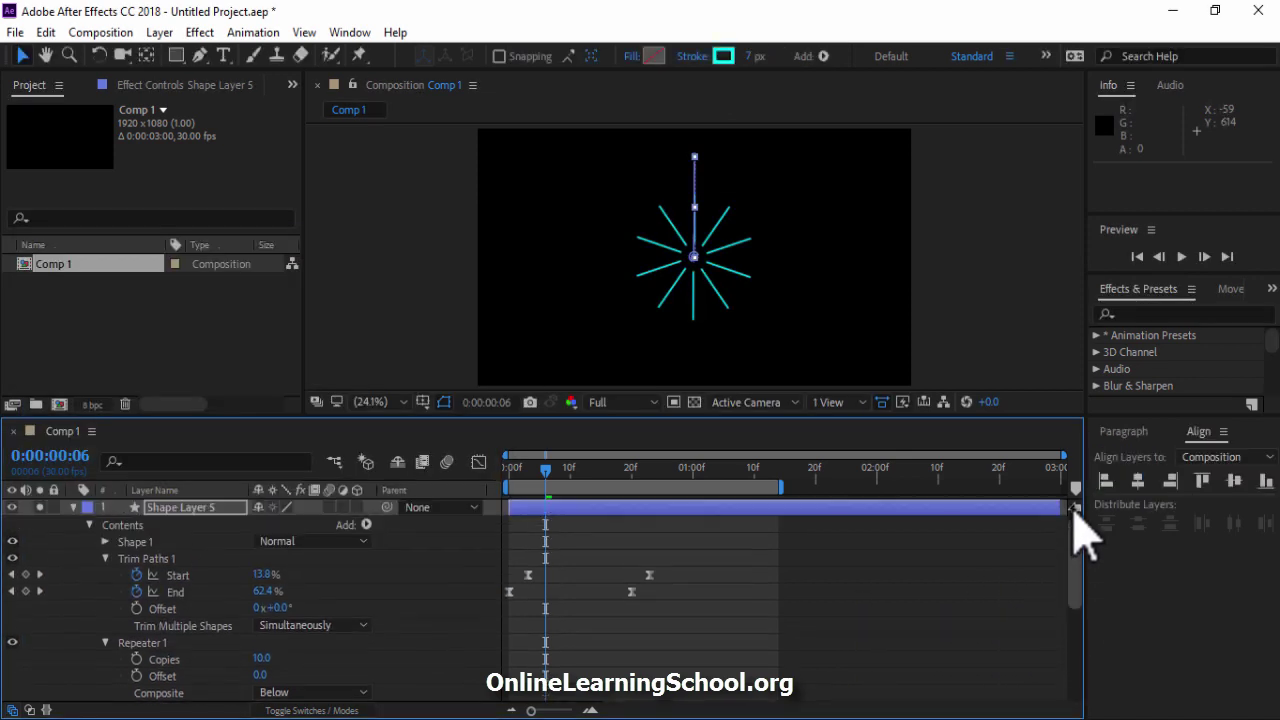
- Trim Shape Layer 5's in point to frame 12 with Alt+[, then preview and rest at frame 18
{"action": "left_click", "coordinate": [72, 507]}
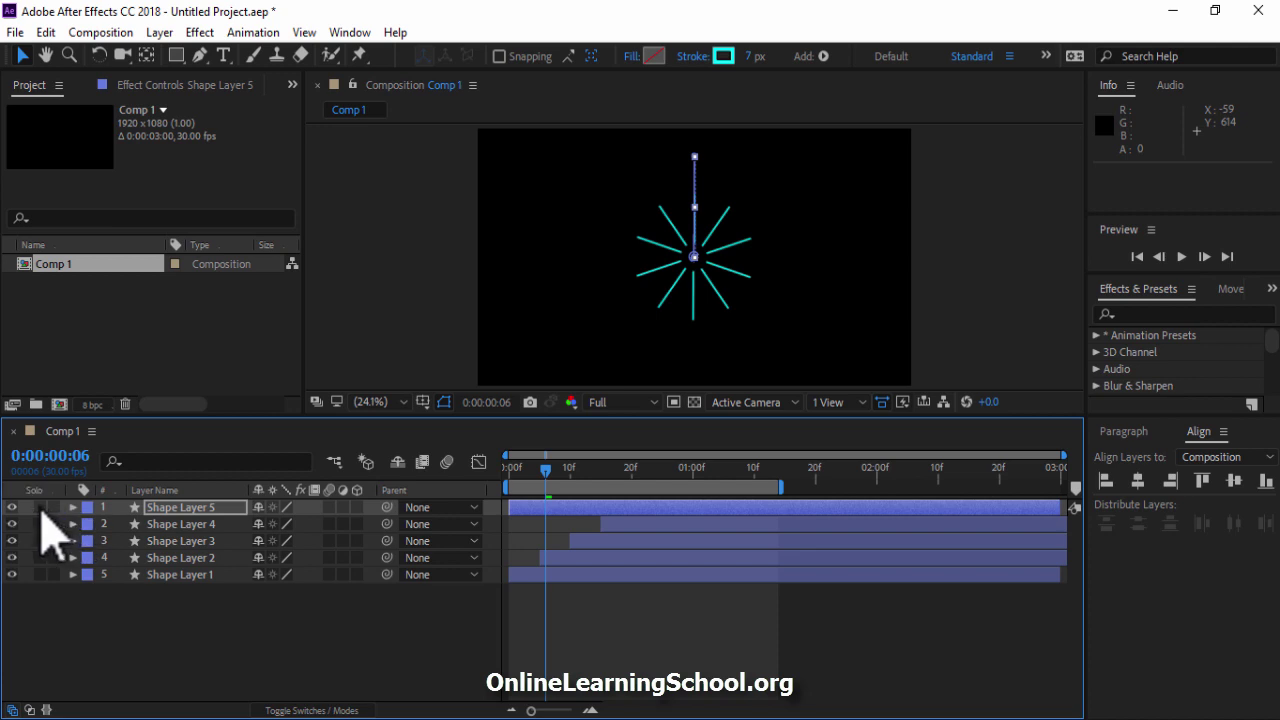
{"action": "left_click", "coordinate": [582, 468]}
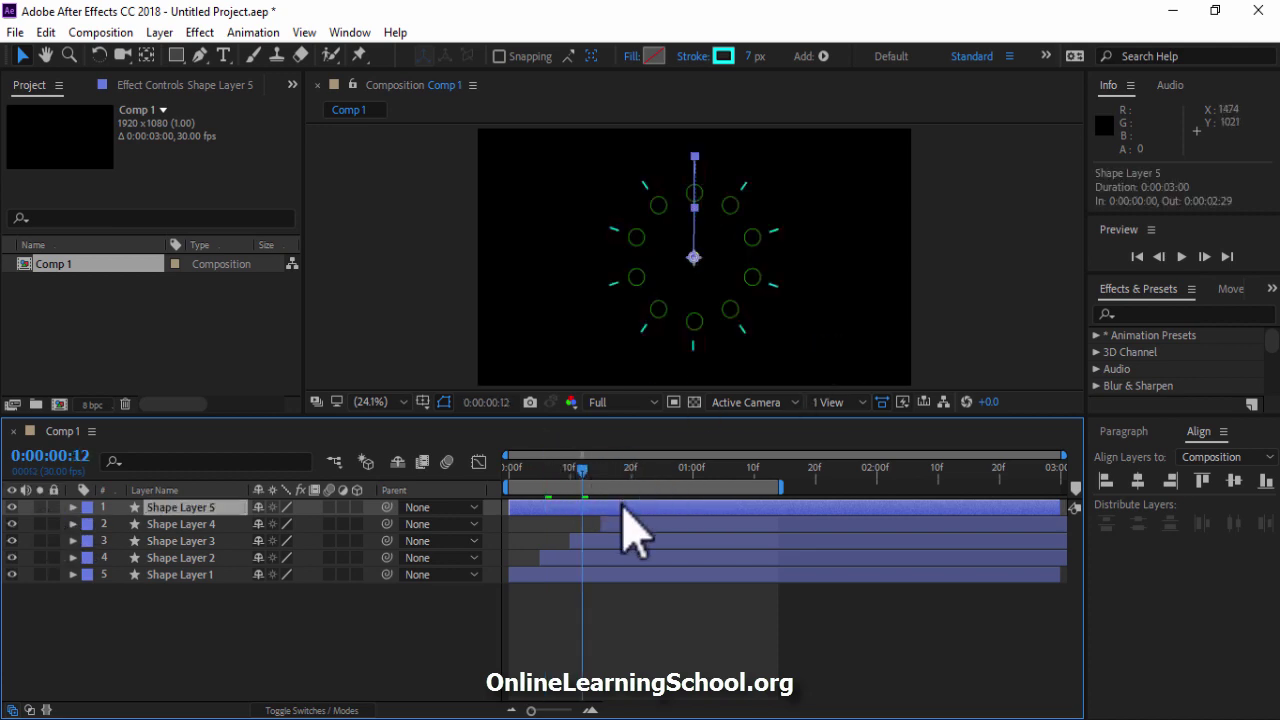
{"action": "key", "text": "["}
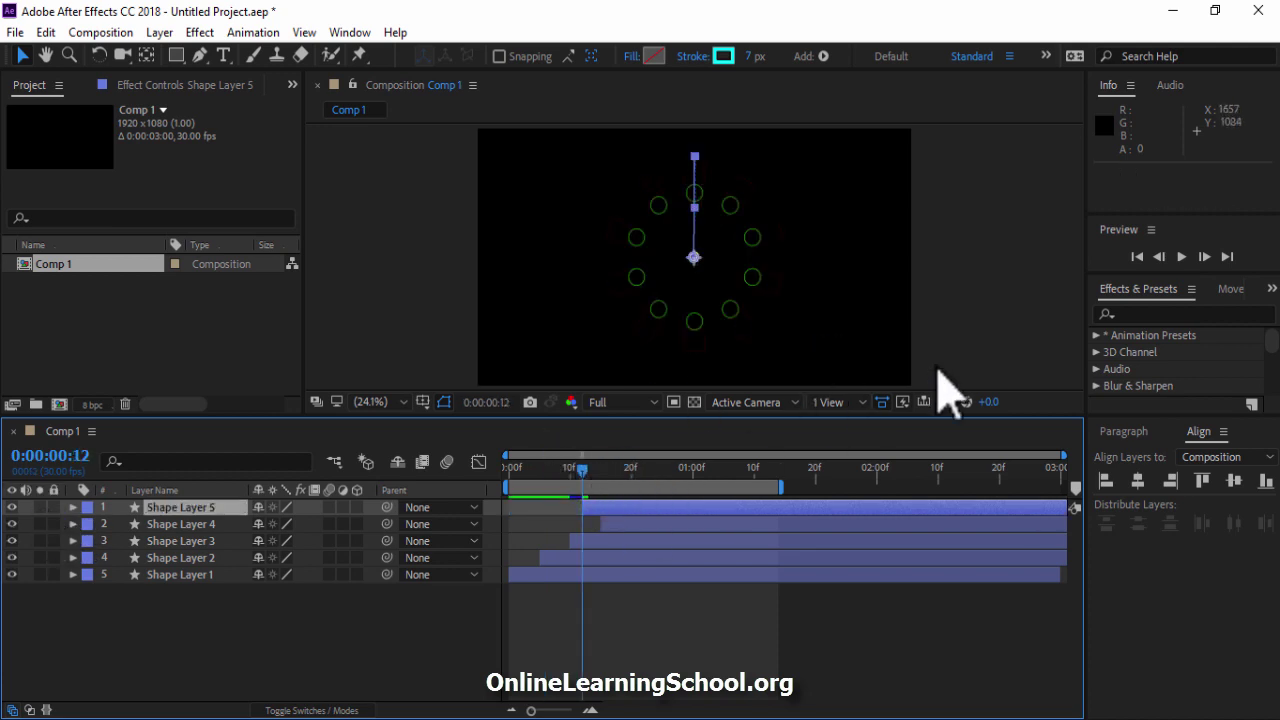
{"action": "left_click", "coordinate": [1179, 257]}
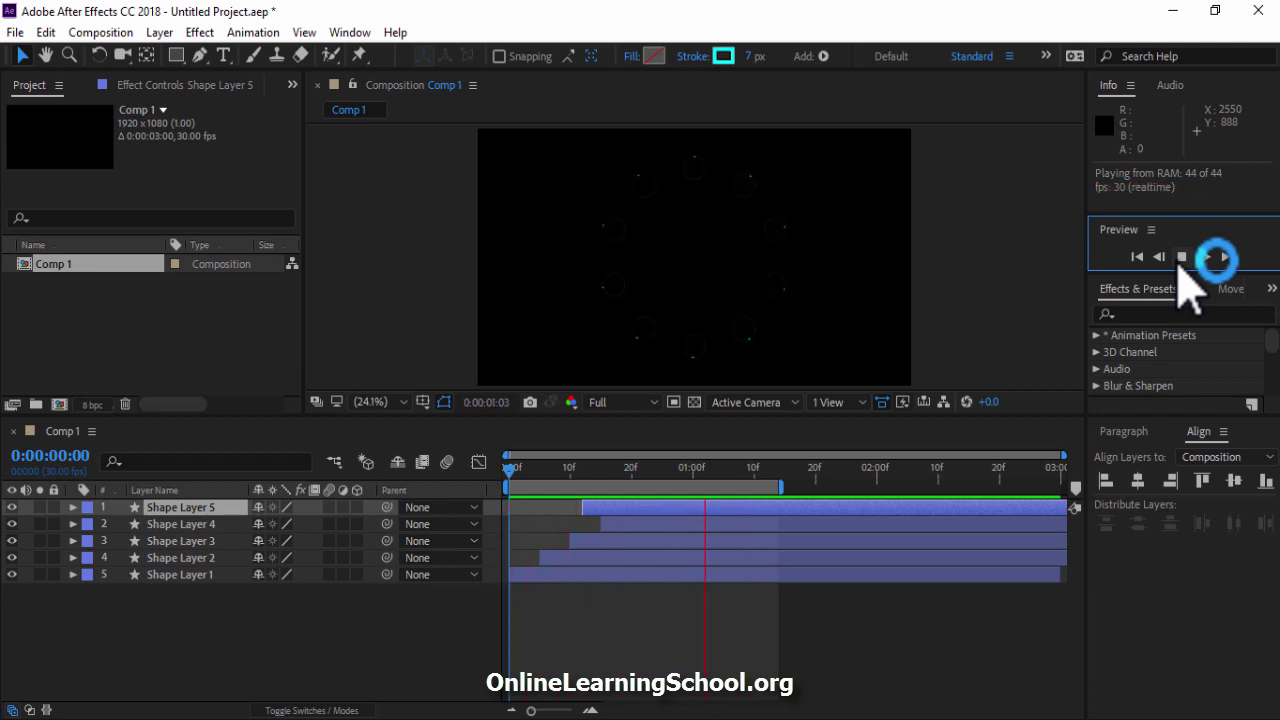
{"action": "left_click_drag", "start_coordinate": [706, 468], "coordinate": [619, 476]}
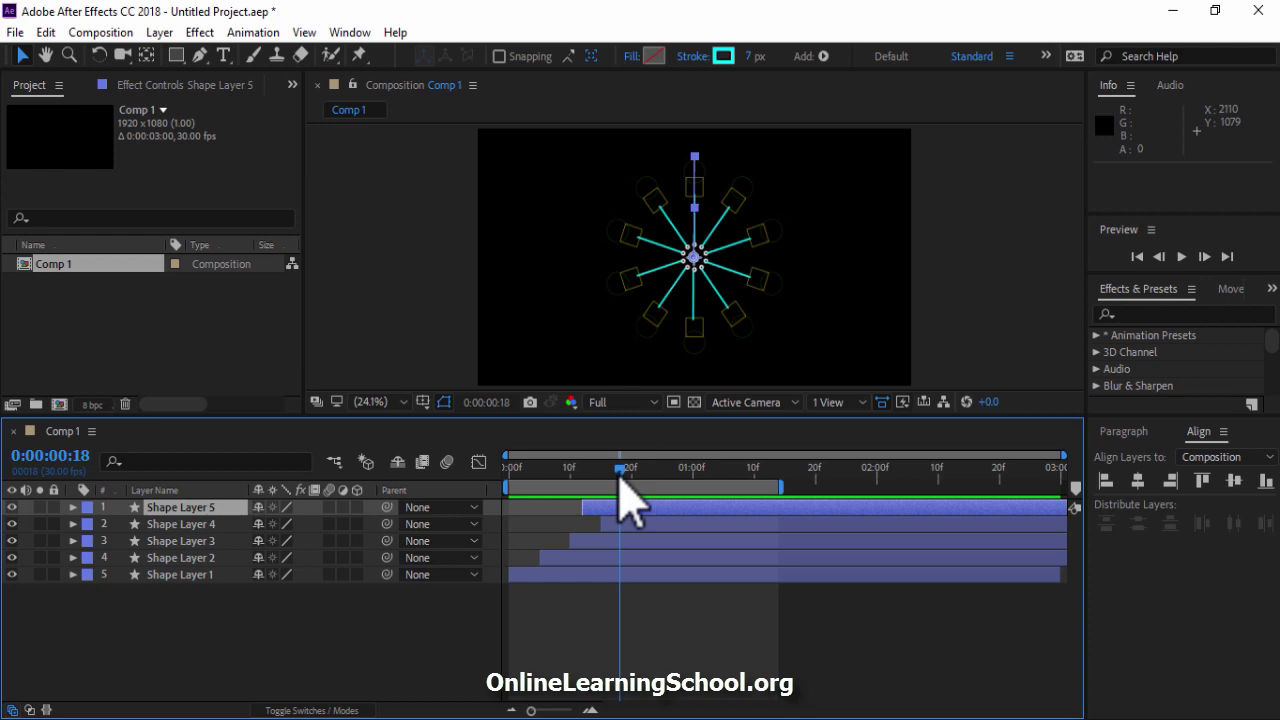
{"action": "left_click", "coordinate": [681, 648]}
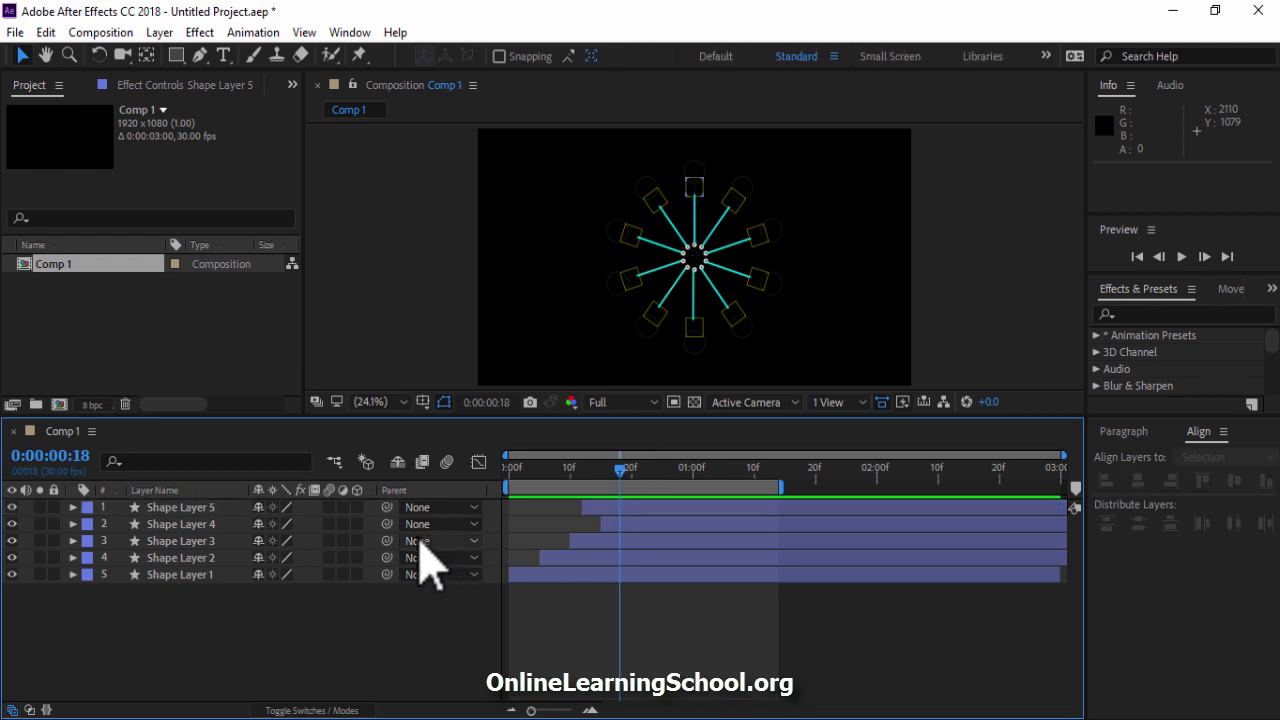
- Duplicate Shape Layer 5 with Ctrl+D and slide Shape Layer 6 to start at frame 17
{"action": "left_click", "coordinate": [225, 508]}
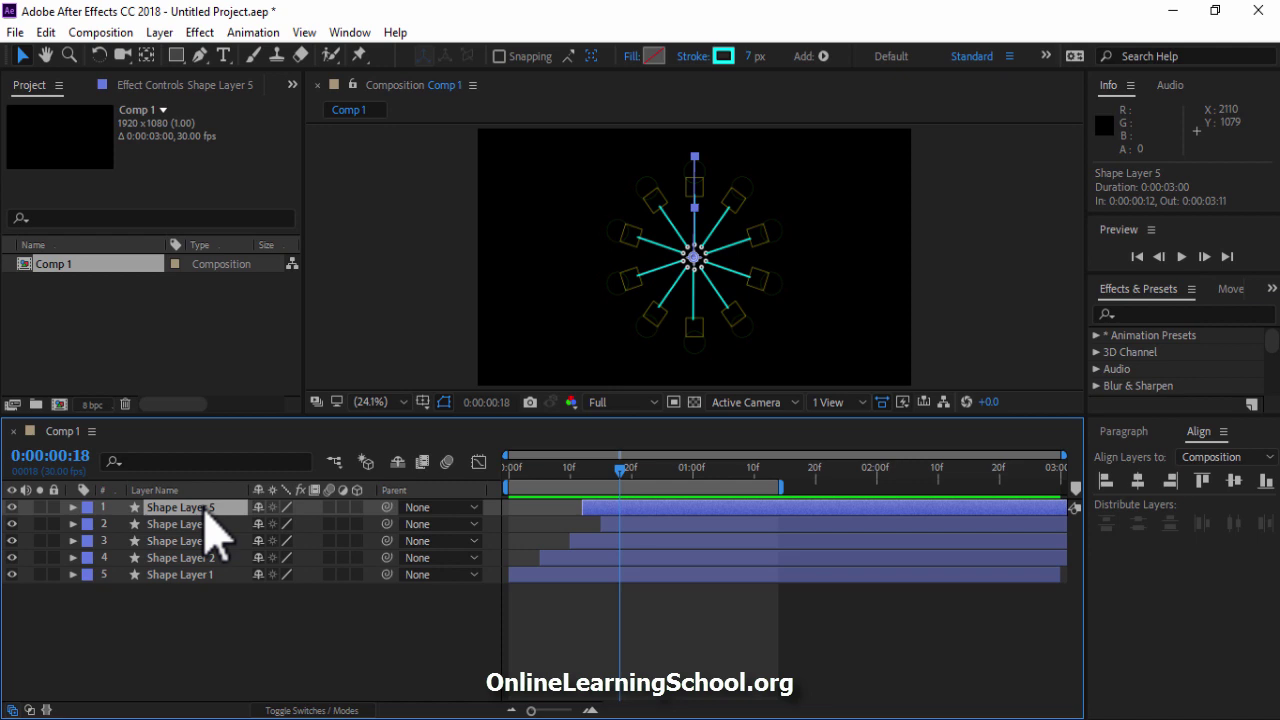
{"action": "key", "text": "ctrl+d"}
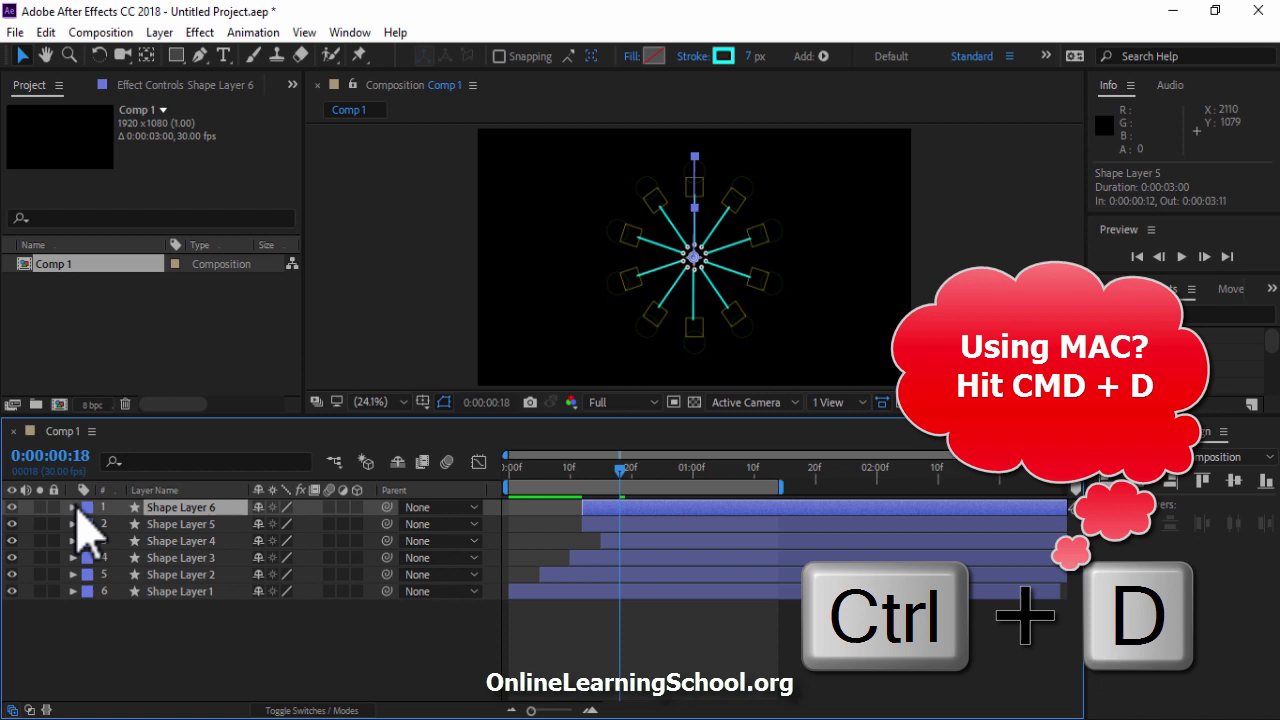
{"action": "left_click_drag", "start_coordinate": [598, 507], "coordinate": [629, 508]}
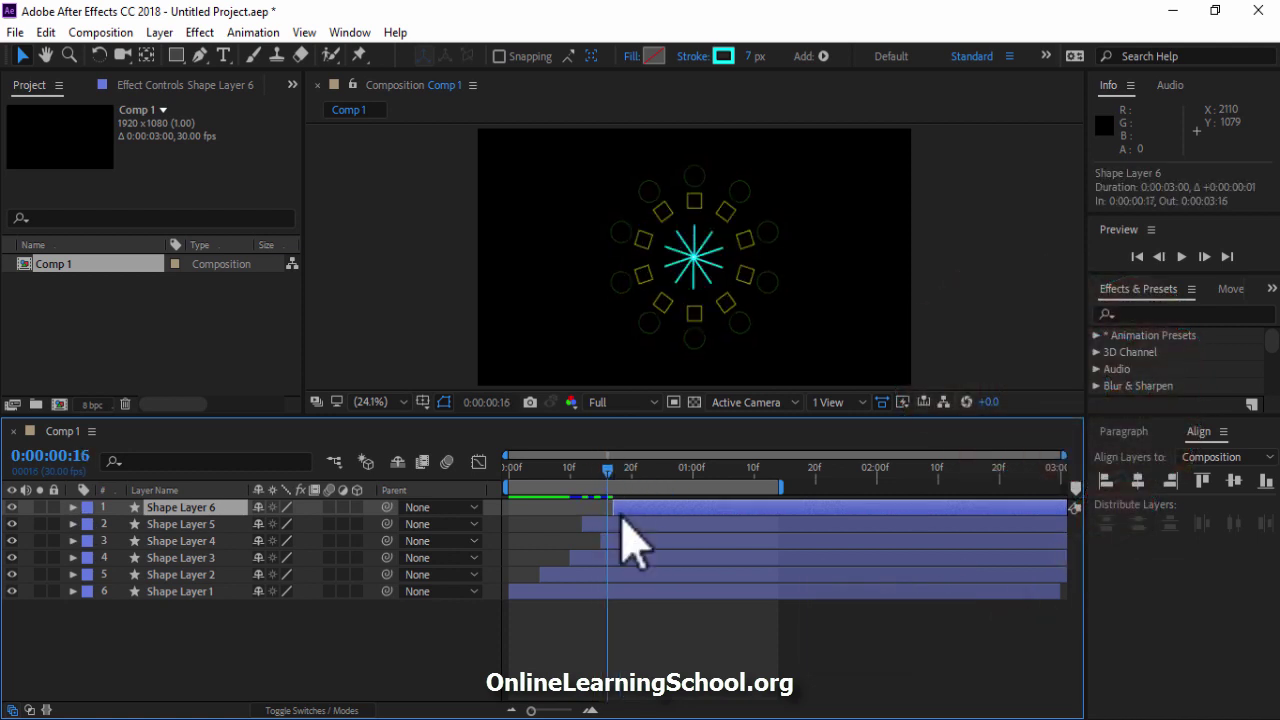
{"action": "left_click", "coordinate": [656, 467]}
{"action": "left_click_drag", "start_coordinate": [657, 465], "coordinate": [645, 466]}
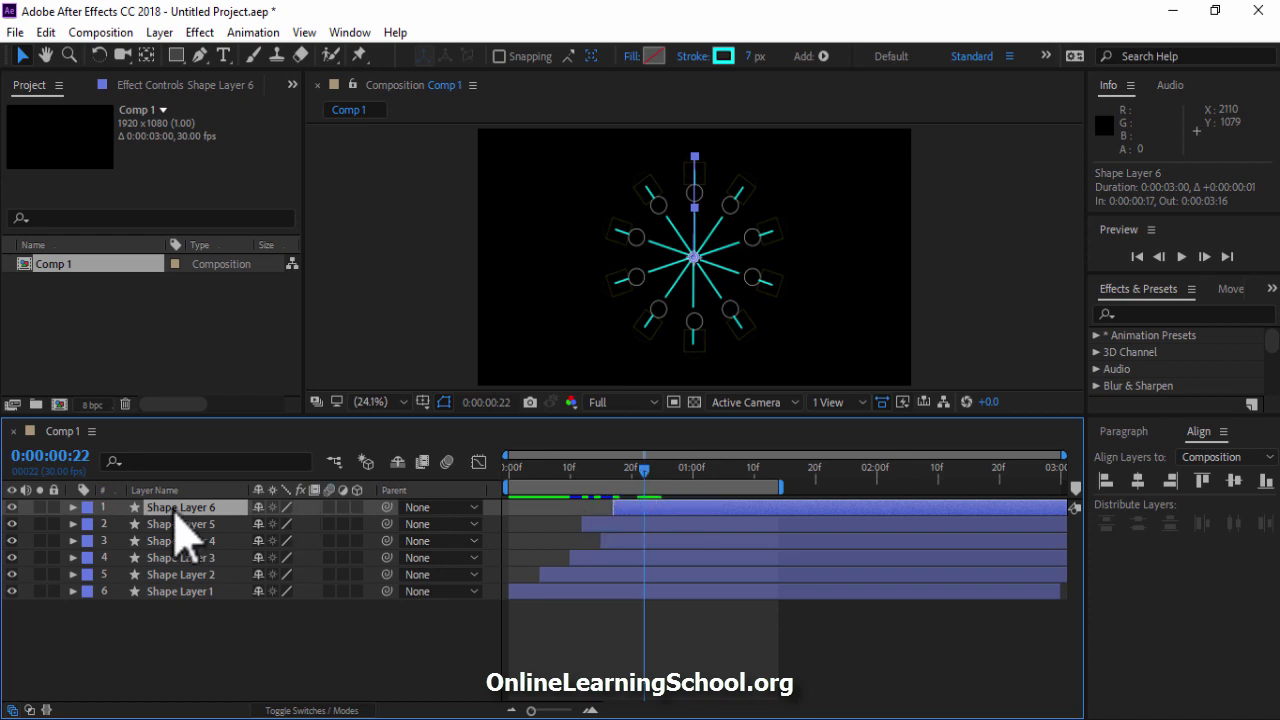
{"action": "left_click", "coordinate": [72, 507]}
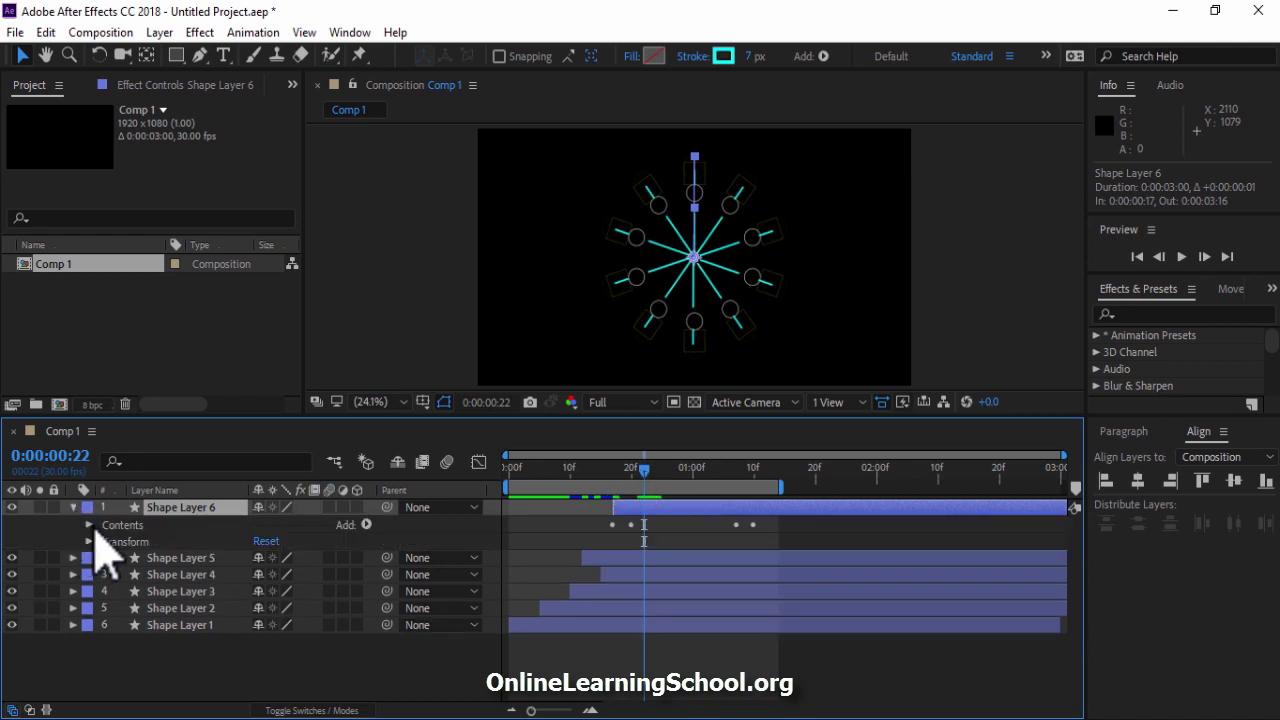
- Add dashes to Shape Layer 6's Stroke 1 and set the dash length to 27
{"action": "left_click", "coordinate": [89, 524]}
{"action": "left_click", "coordinate": [106, 542]}
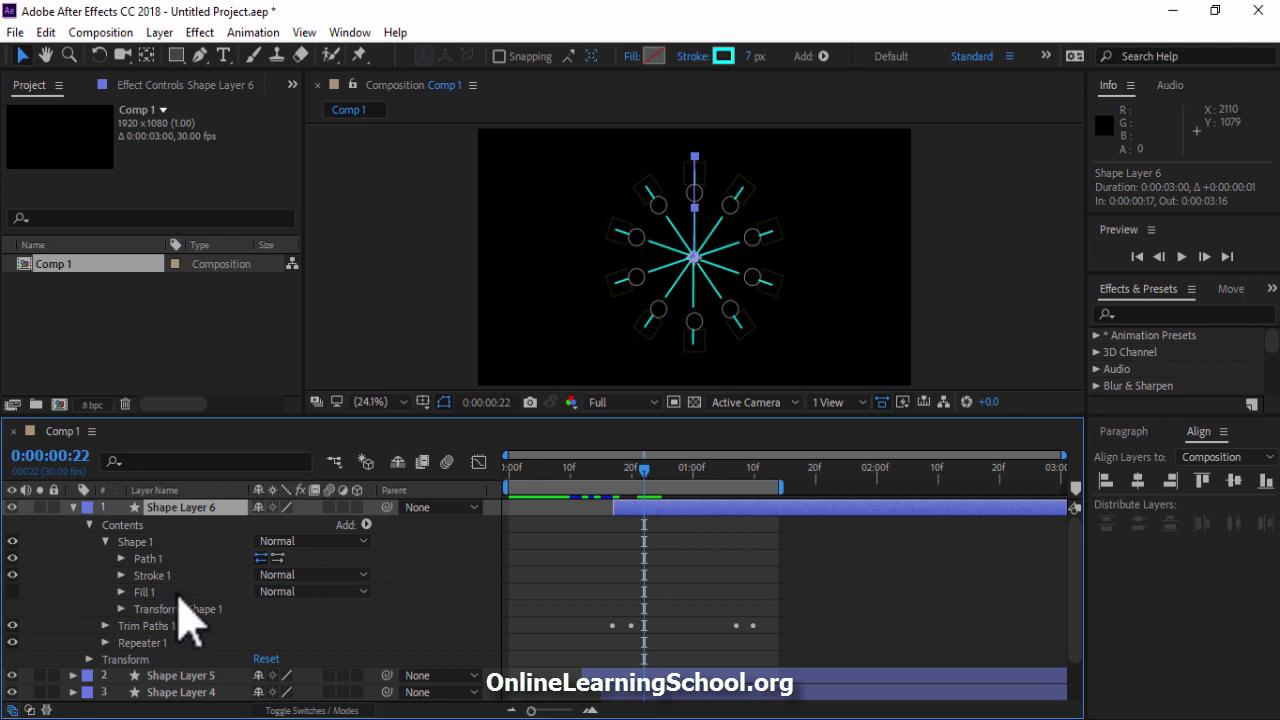
{"action": "left_click", "coordinate": [121, 576]}
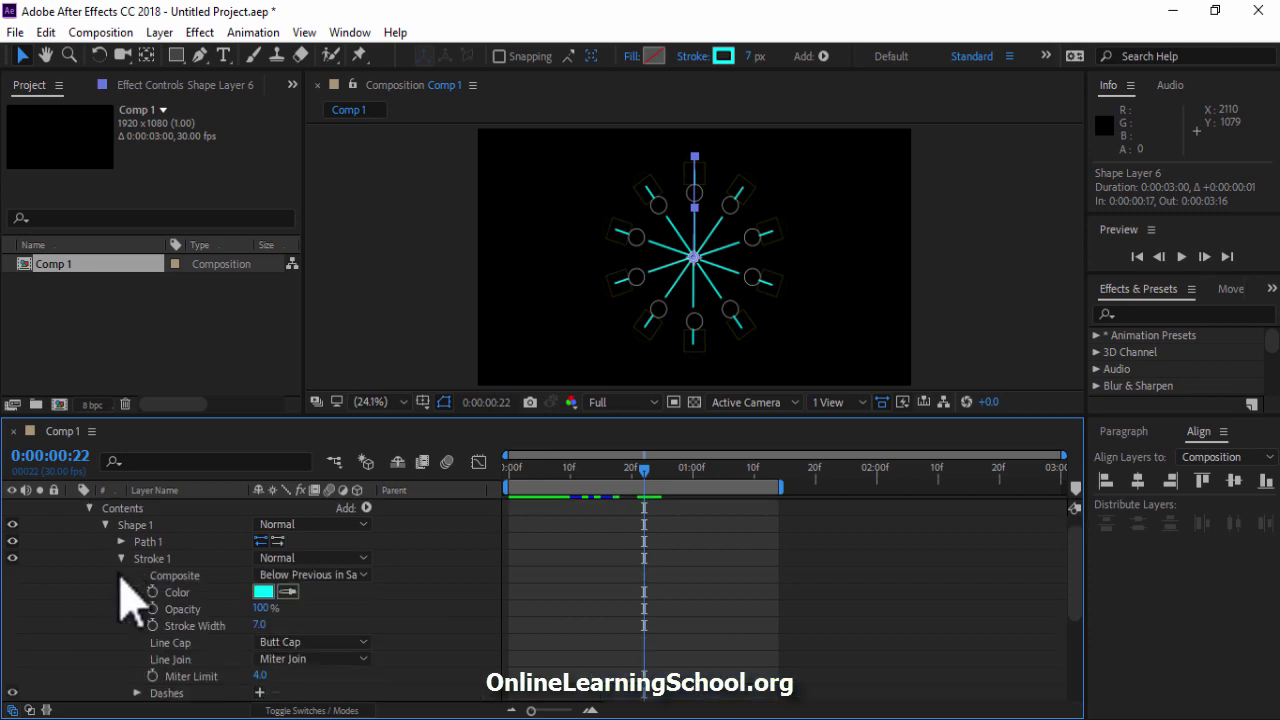
{"action": "left_click", "coordinate": [260, 692]}
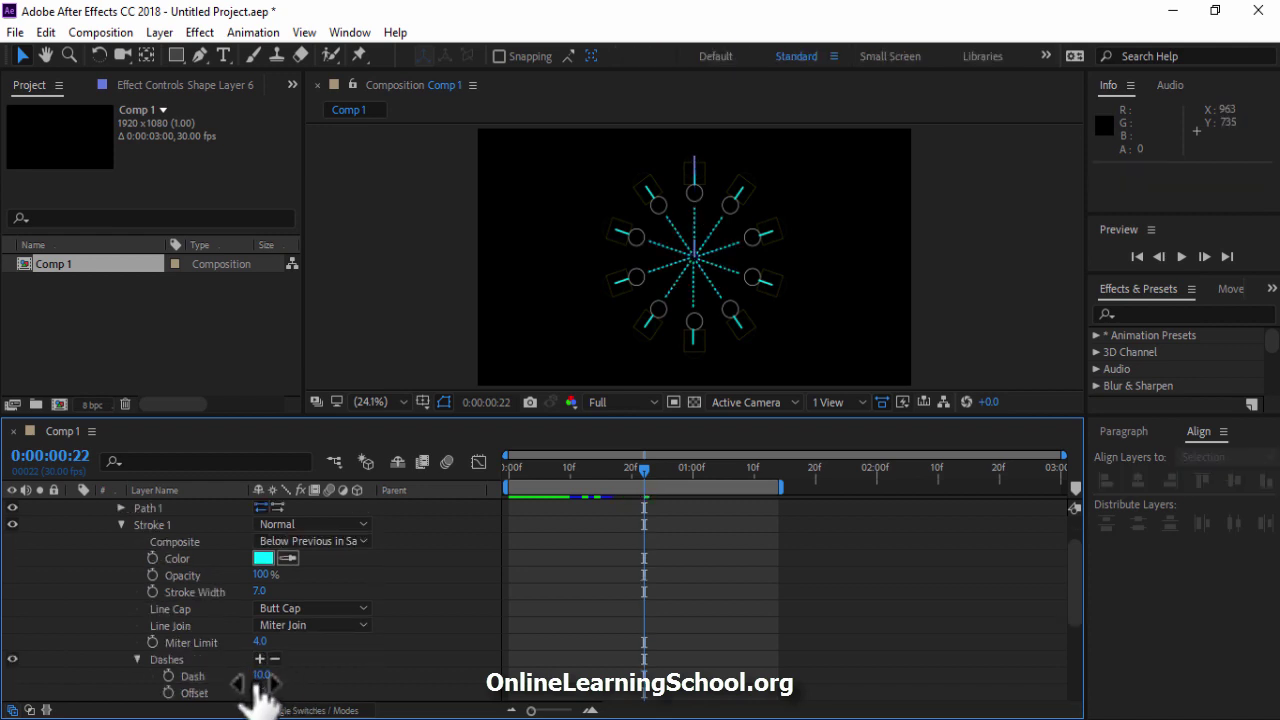
{"action": "mouse_move", "coordinate": [262, 675]}
{"action": "left_mouse_down"}
{"action": "mouse_move", "coordinate": [362, 679]}
{"action": "mouse_move", "coordinate": [222, 676]}
{"action": "left_mouse_up"}
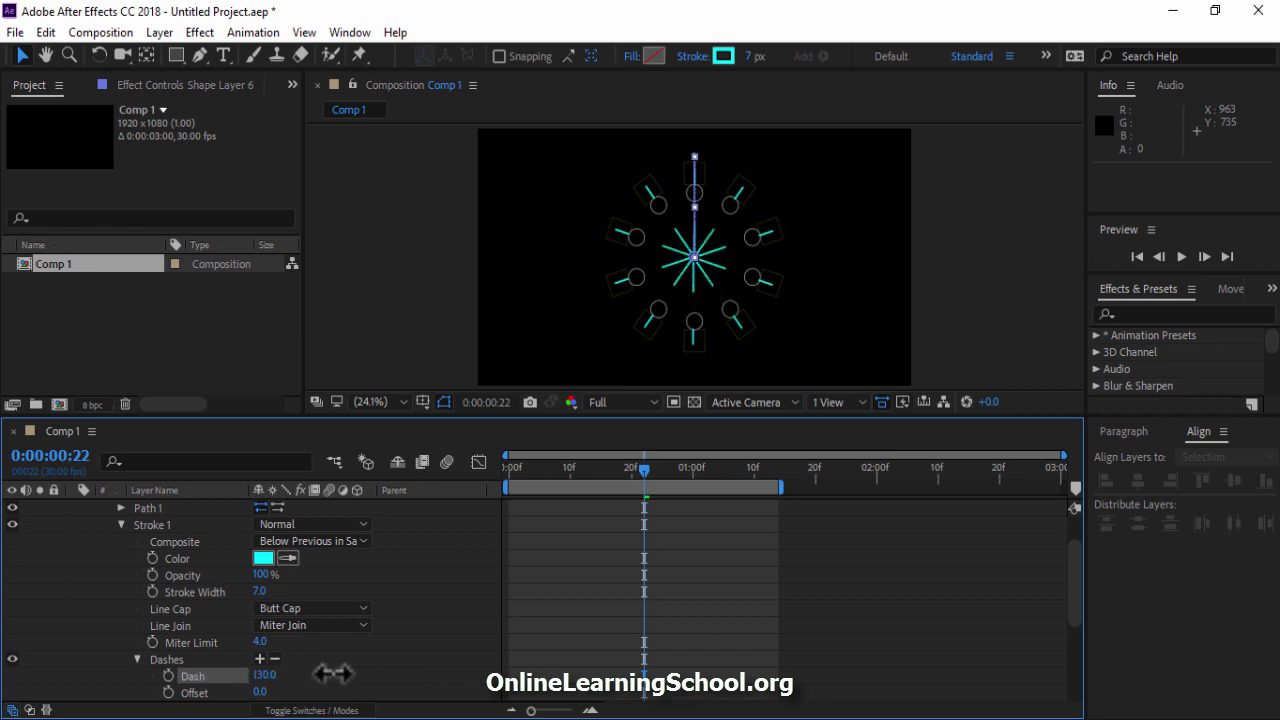
{"action": "left_click_drag", "start_coordinate": [333, 673], "coordinate": [333, 674]}
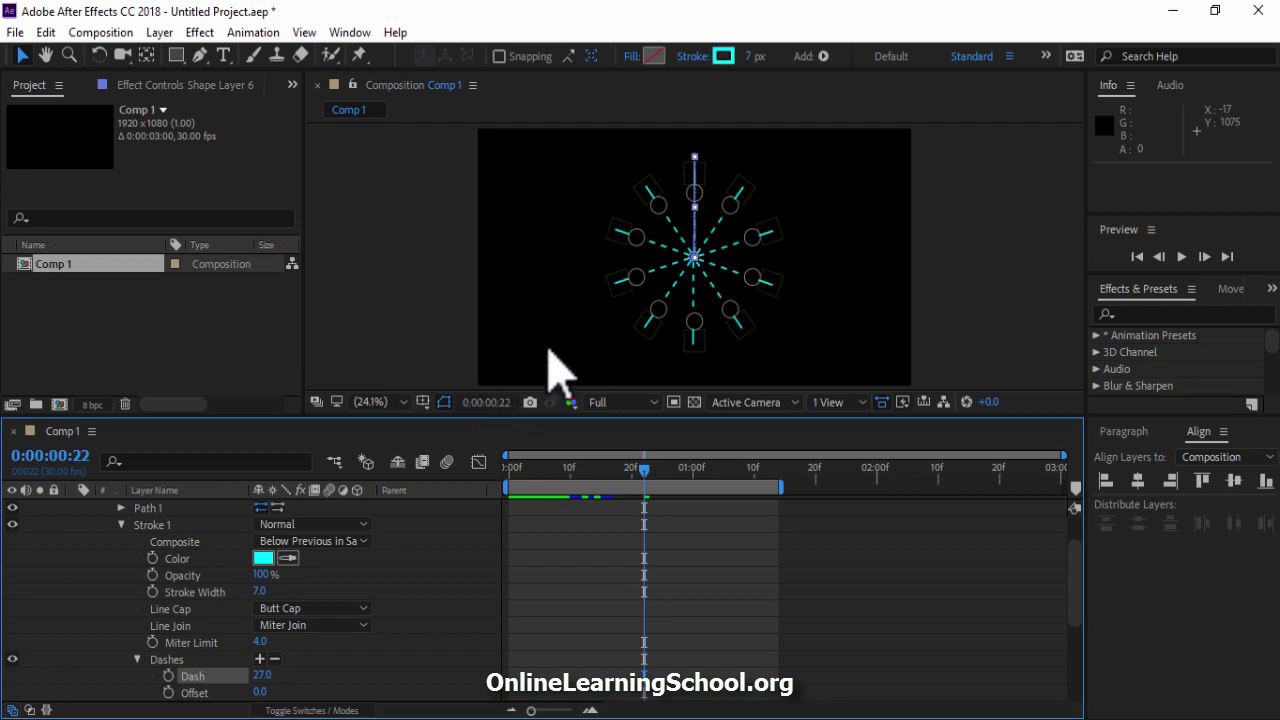
- Change the stroke colour to lime green (#90FF01)
{"action": "left_click", "coordinate": [724, 56]}
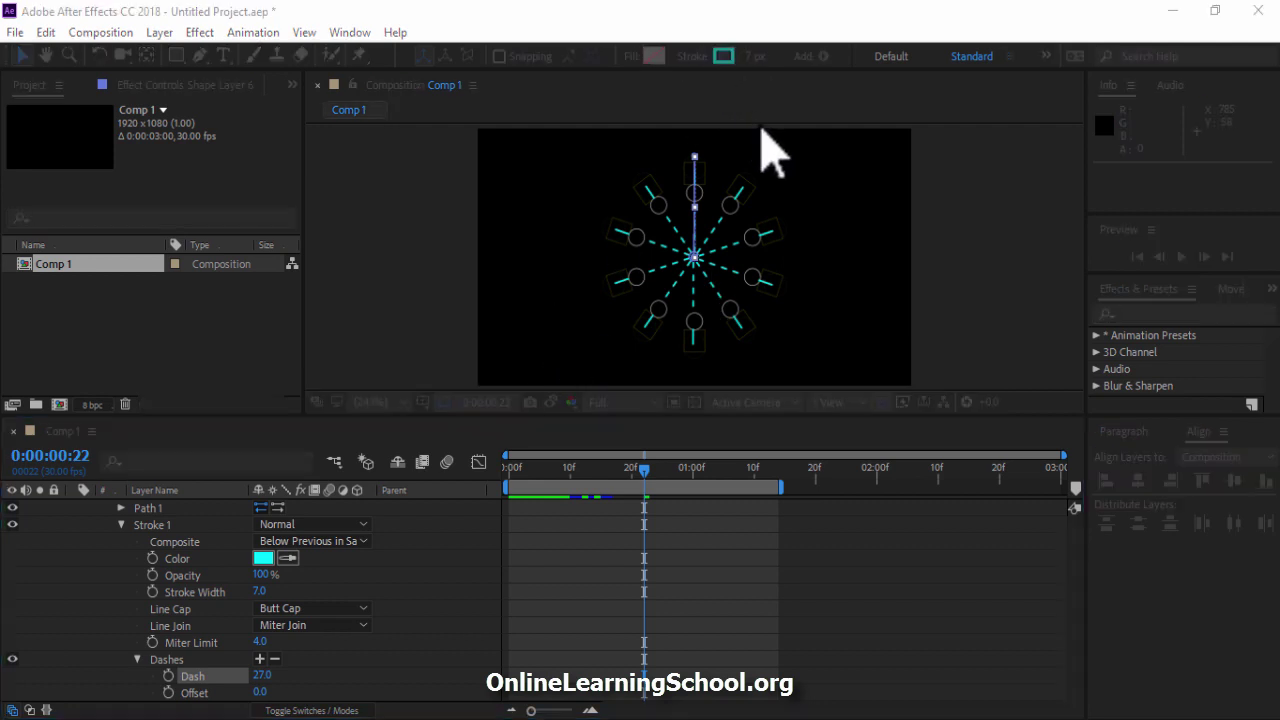
{"action": "left_click", "coordinate": [298, 463]}
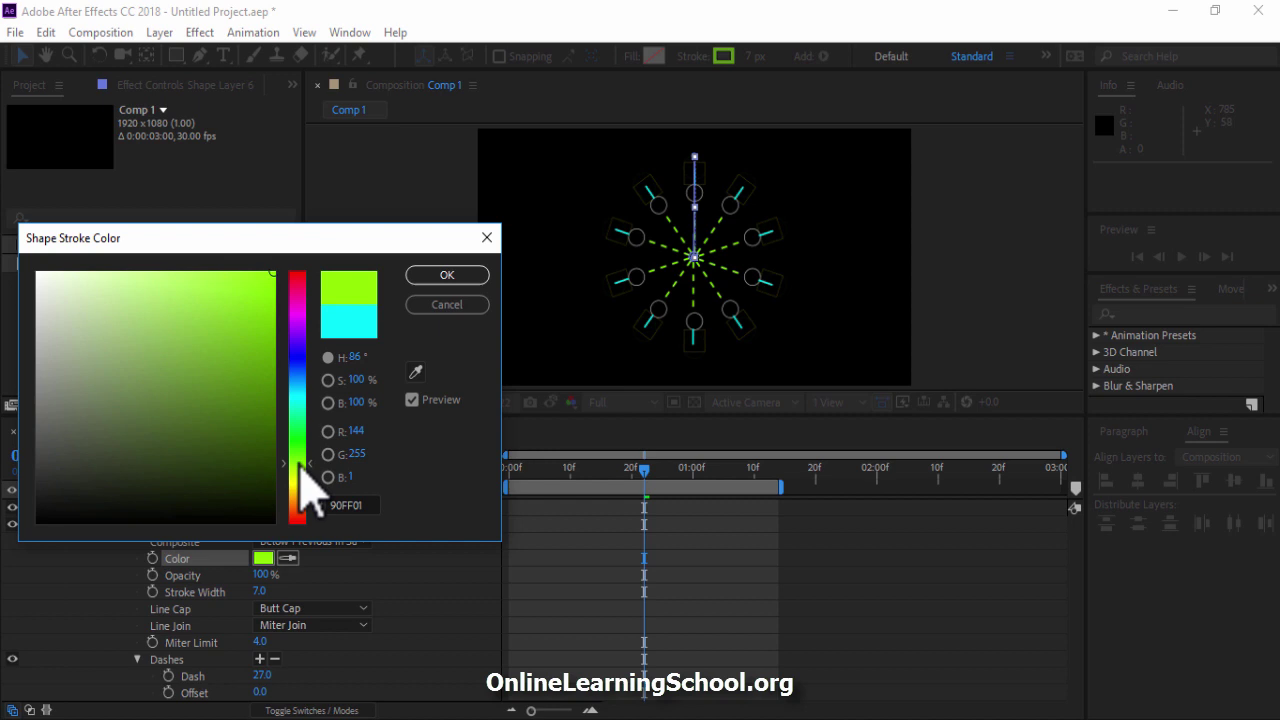
{"action": "left_click", "coordinate": [452, 278]}
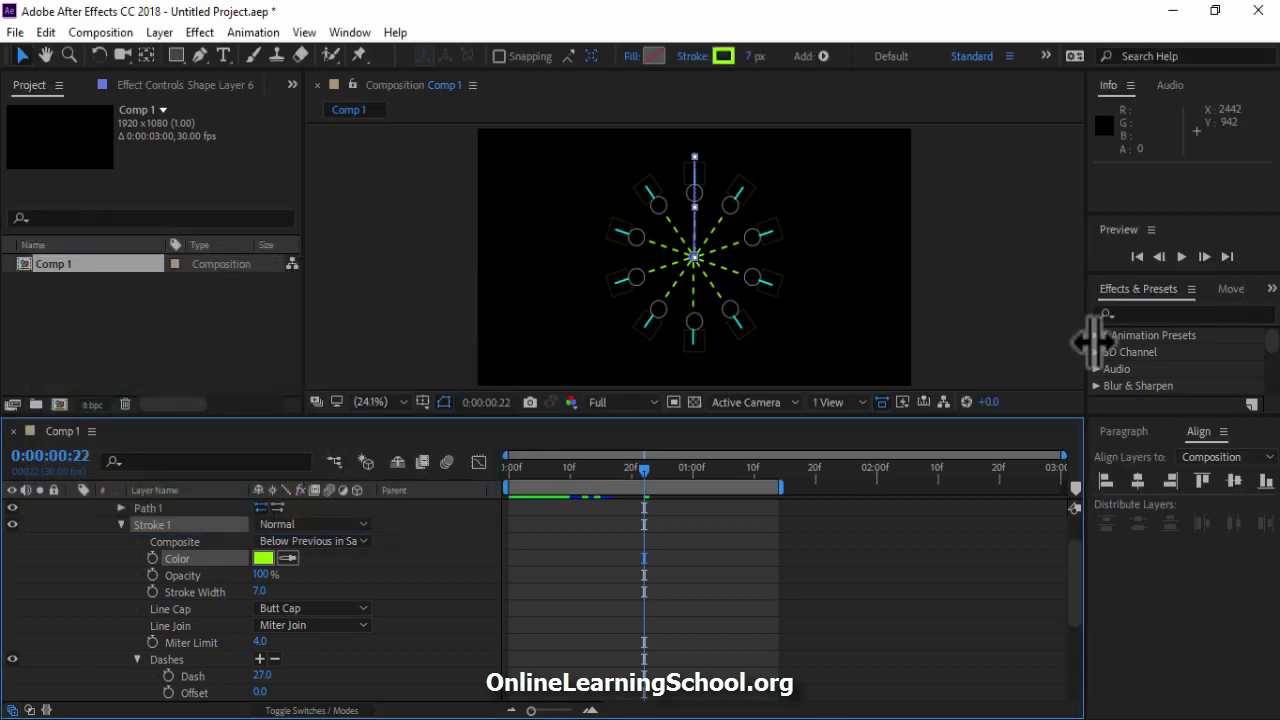
{"action": "left_click", "coordinate": [1181, 256]}
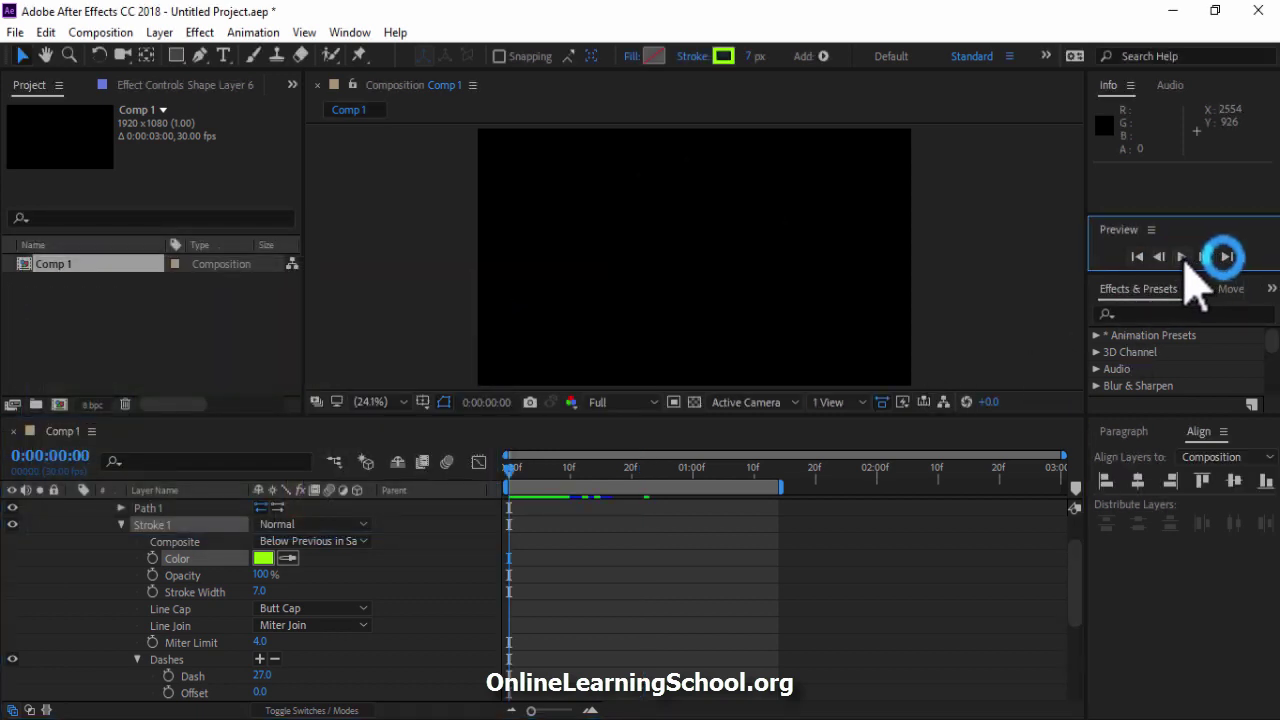